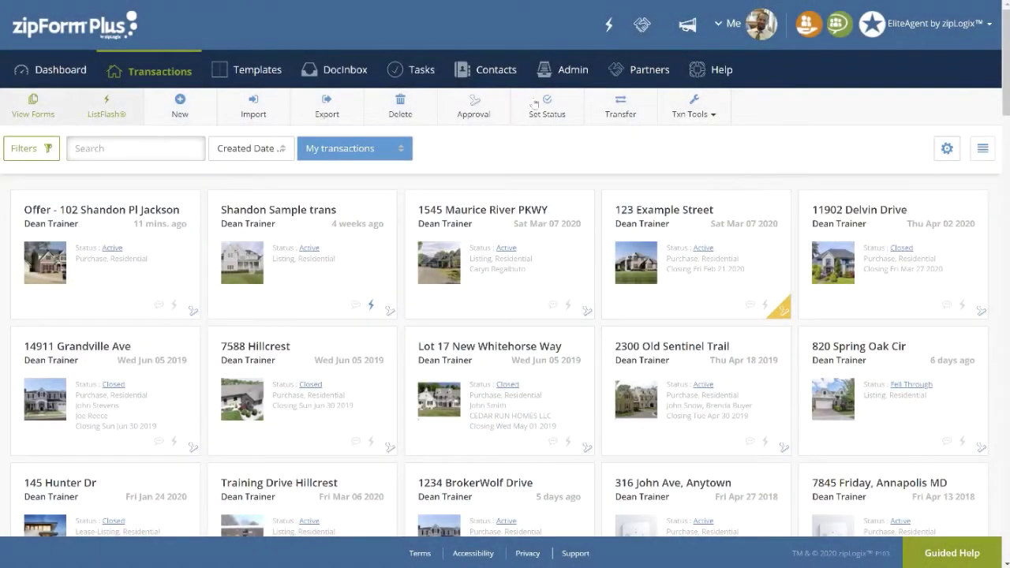
# - In Broker Settings > General, turn on New Compliance Review Stages and New Document Approval With Rapid Review
pyautogui.click(574, 72)
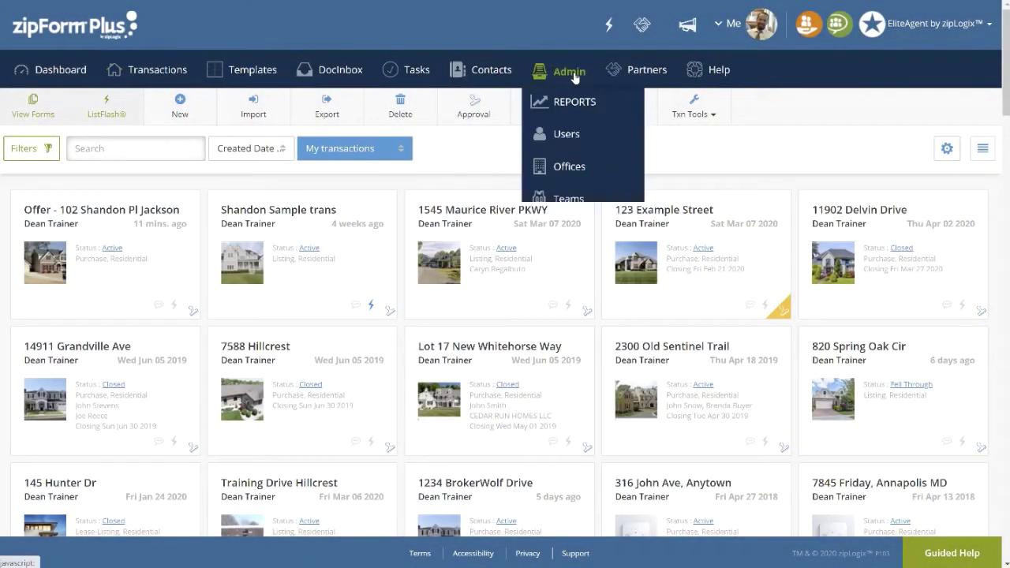
pyautogui.click(582, 234)
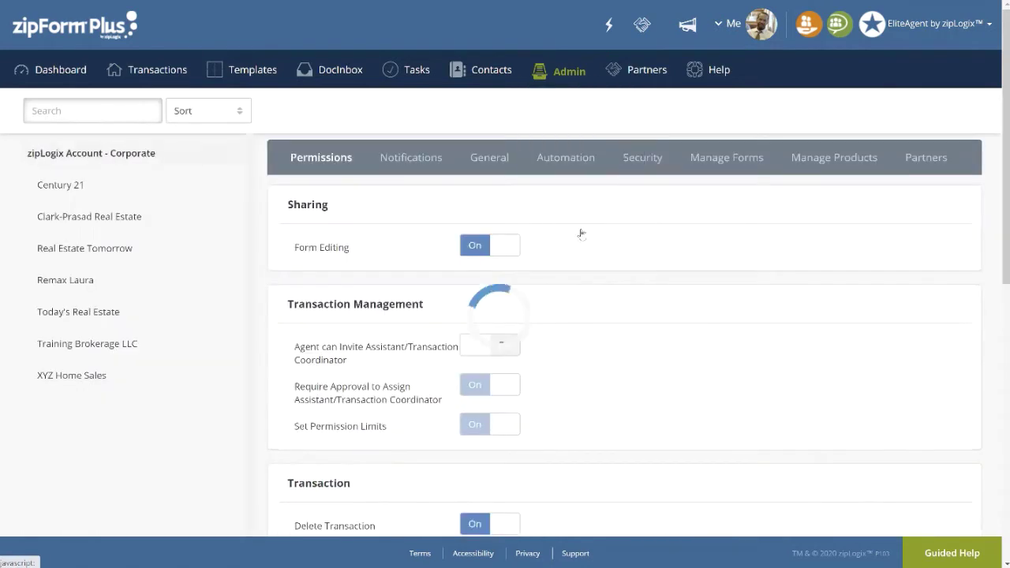
pyautogui.click(484, 160)
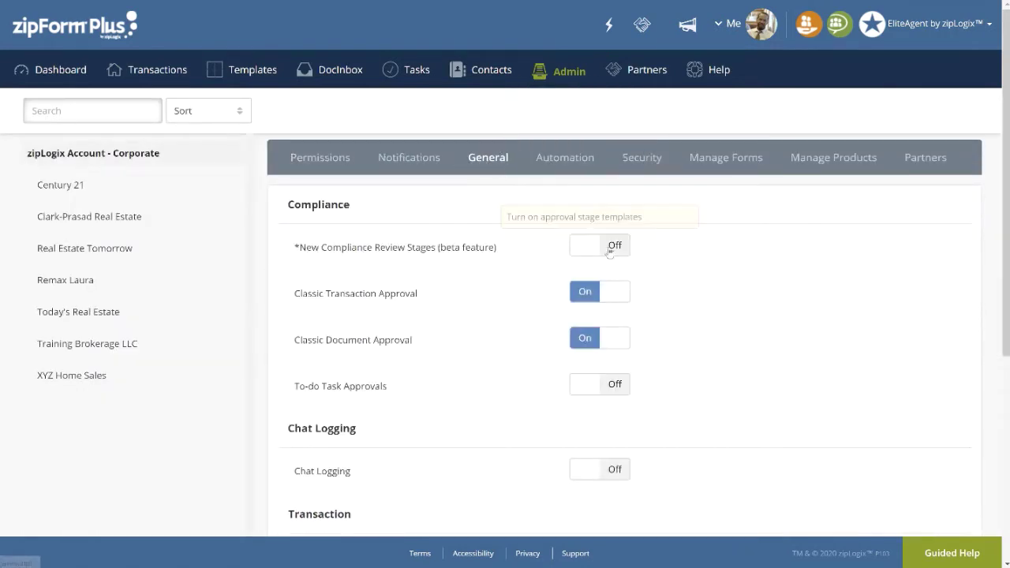
pyautogui.click(614, 247)
pyautogui.click(615, 191)
pyautogui.click(617, 298)
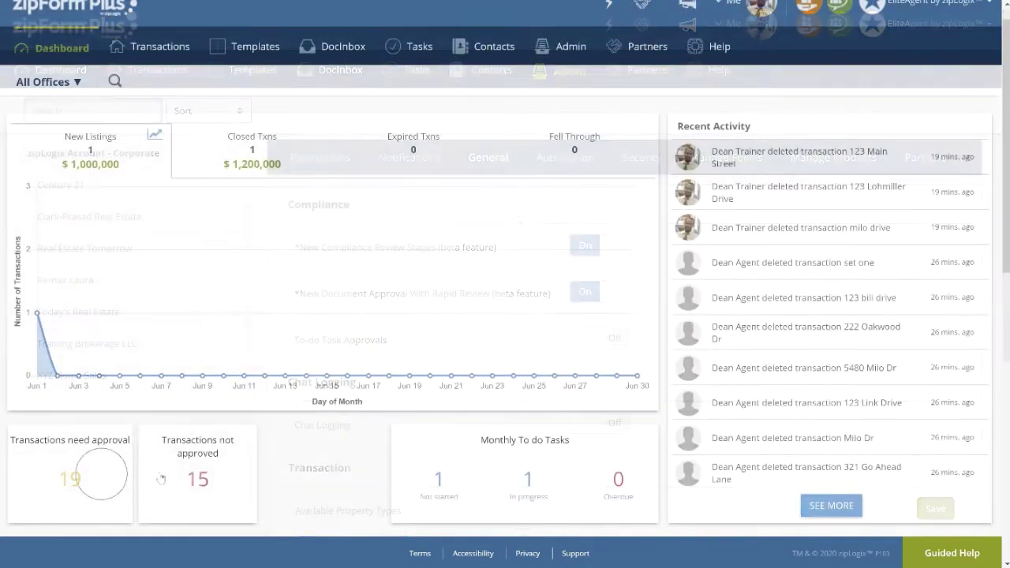
pyautogui.click(169, 478)
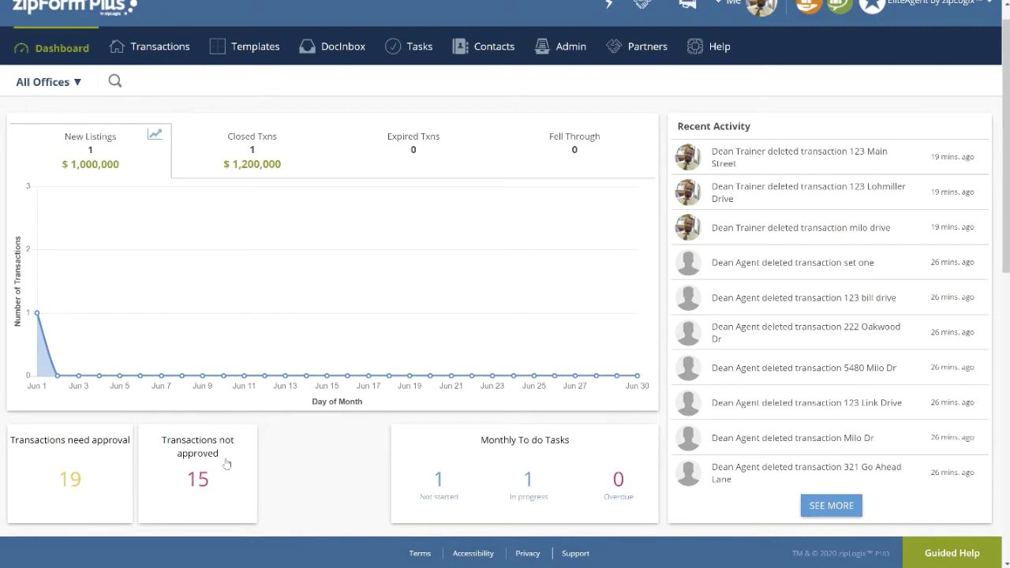
pyautogui.click(266, 61)
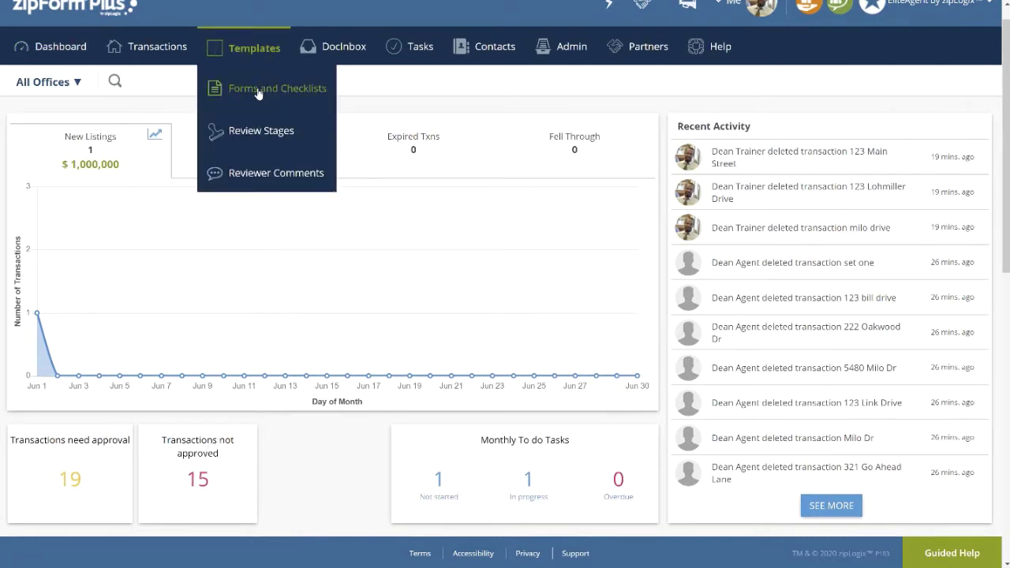
pyautogui.click(258, 95)
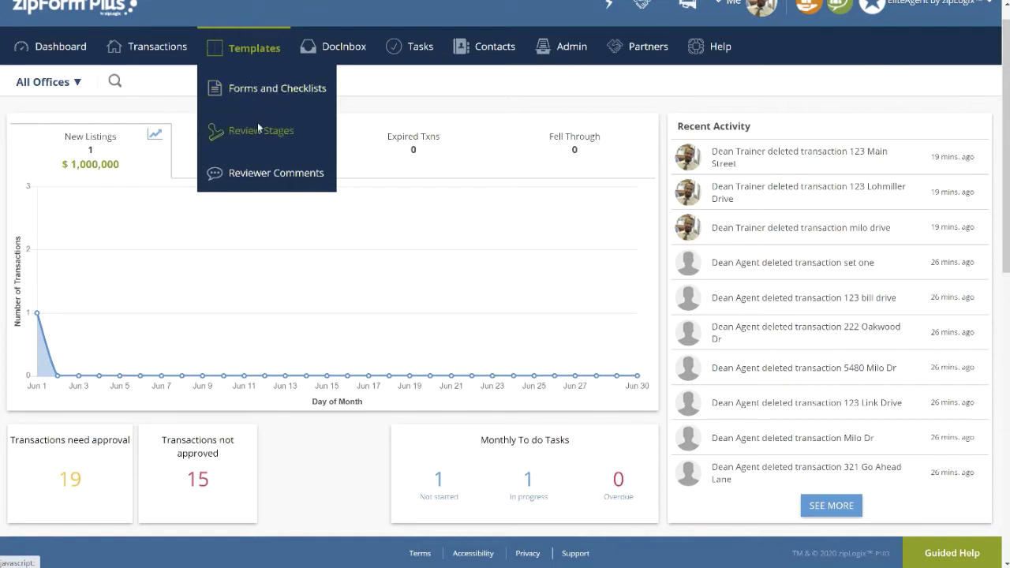
pyautogui.click(259, 137)
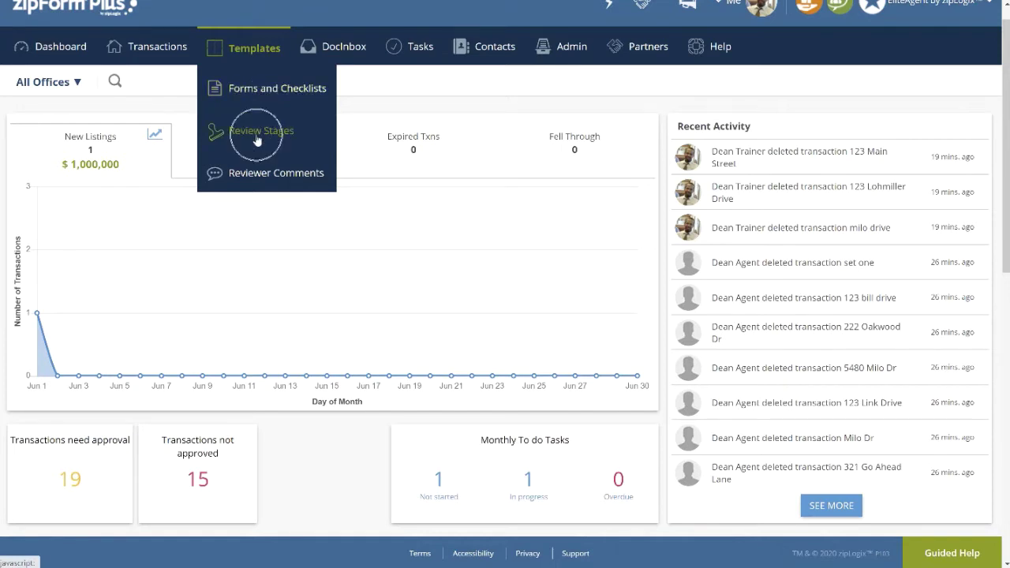
pyautogui.click(259, 183)
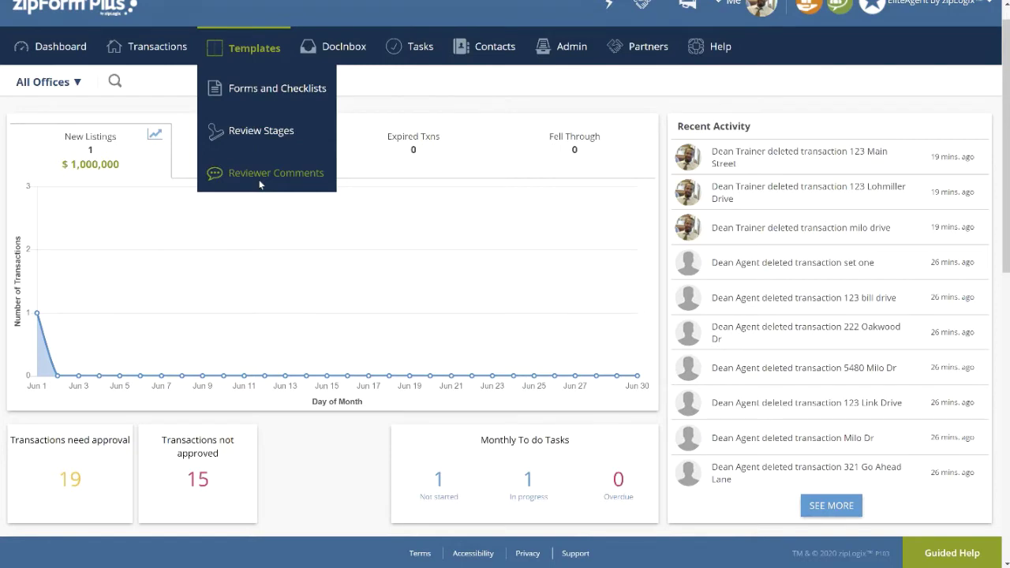
pyautogui.click(79, 251)
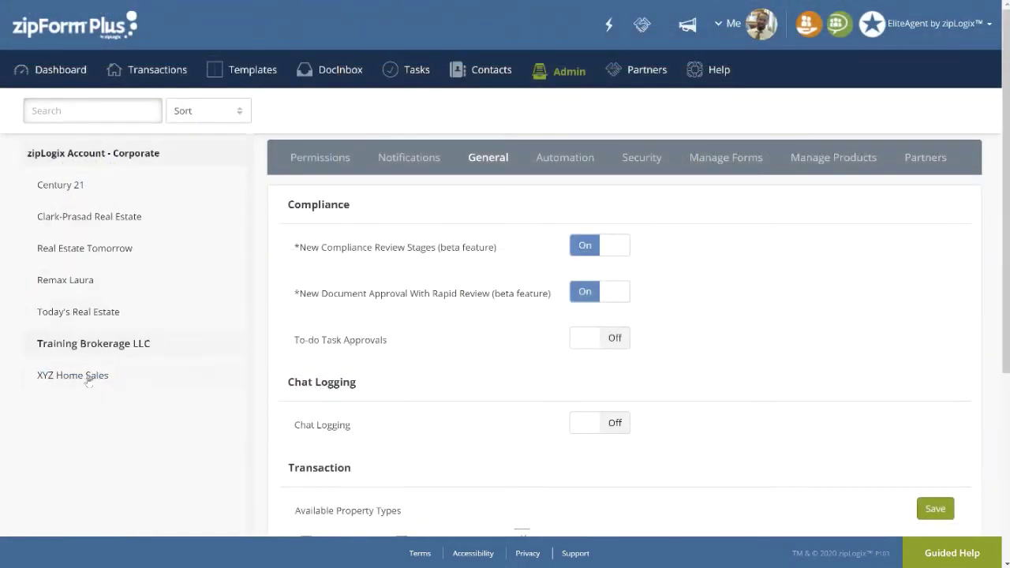
# - Open the broker's Notifications settings and scroll down to Notification Groups
pyautogui.click(410, 162)
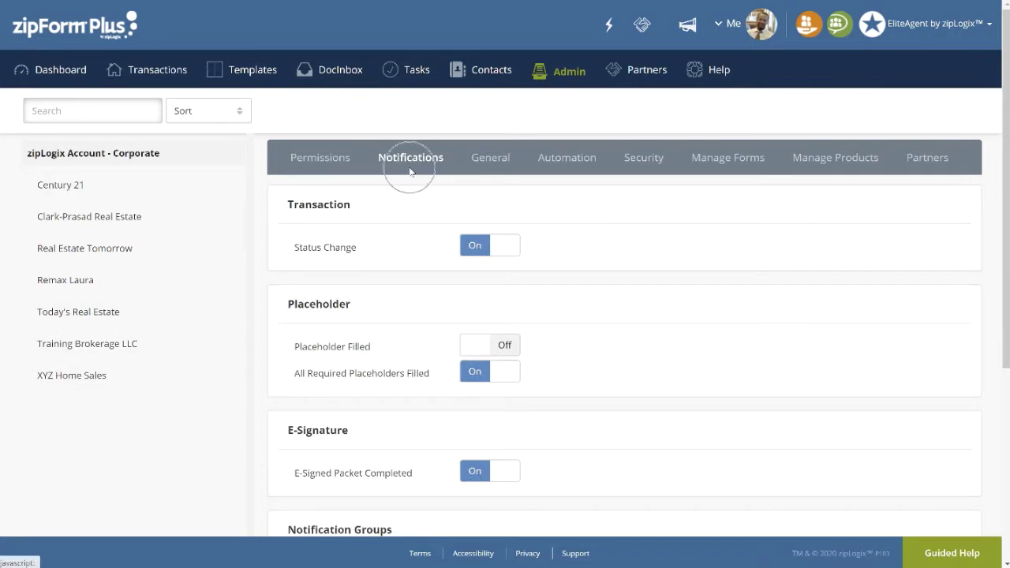
pyautogui.scroll(-4, 410, 171)
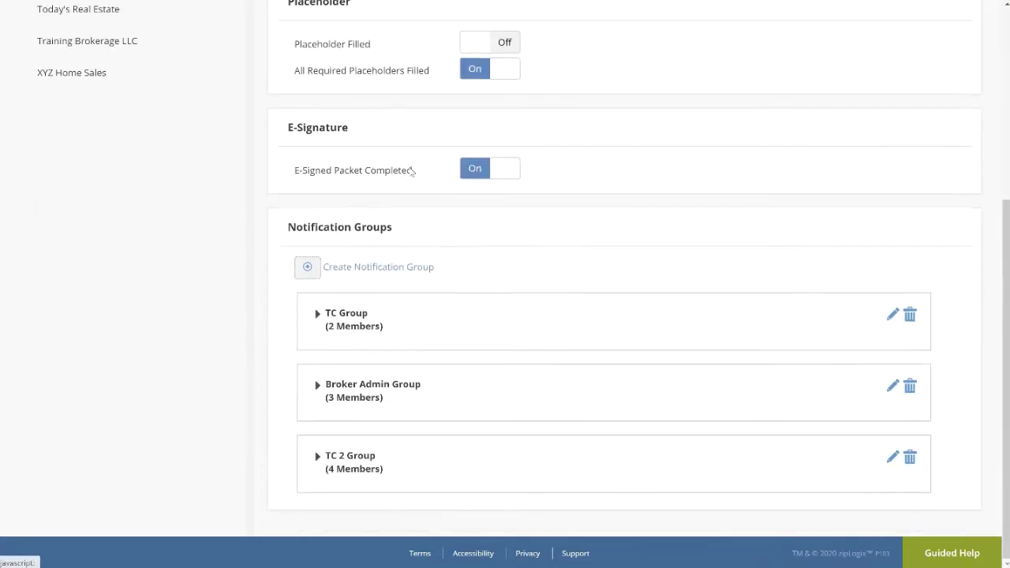
pyautogui.click(380, 296)
pyautogui.click(900, 332)
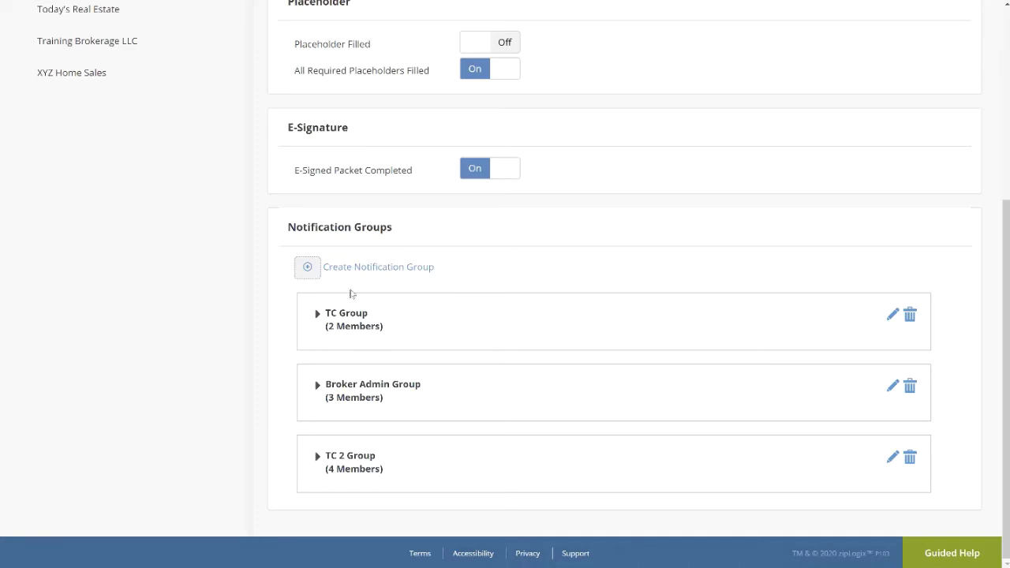
# - Expand and collapse TC Group and Broker Admin Group to view their members
pyautogui.click(318, 316)
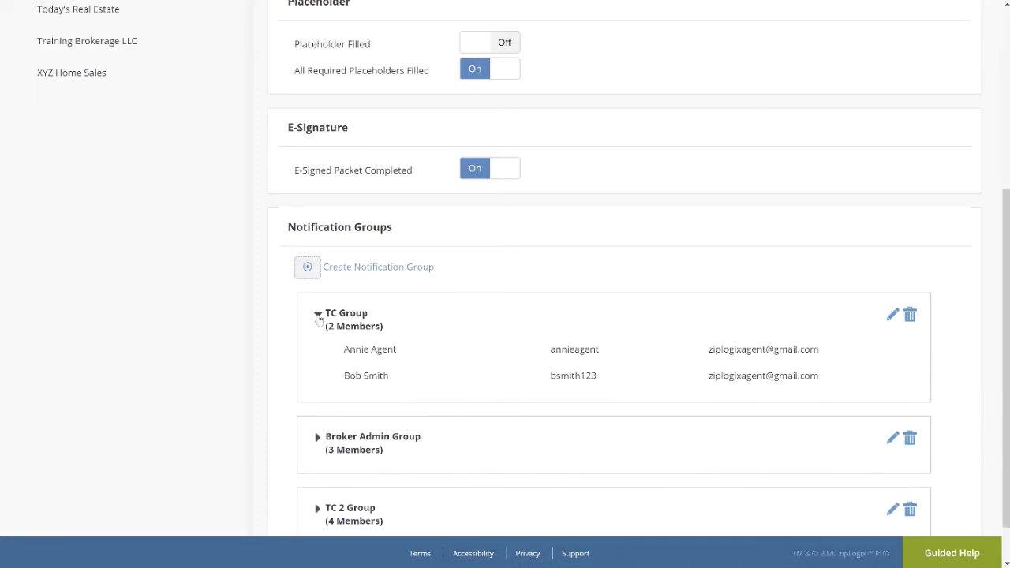
pyautogui.click(318, 316)
pyautogui.click(319, 387)
pyautogui.click(318, 387)
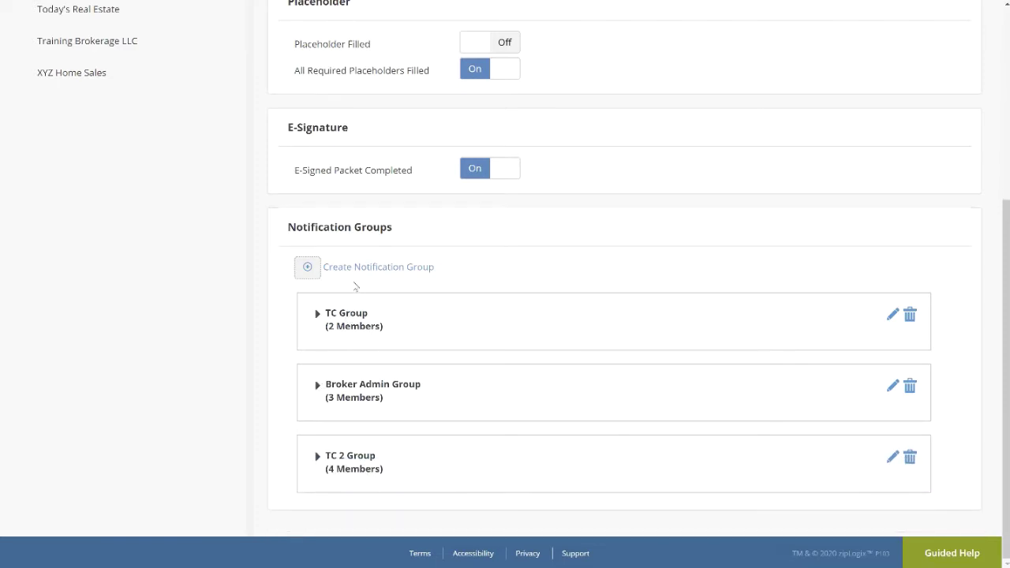
# - Start a new notification group named 'Reviewer Group 1'
pyautogui.click(307, 269)
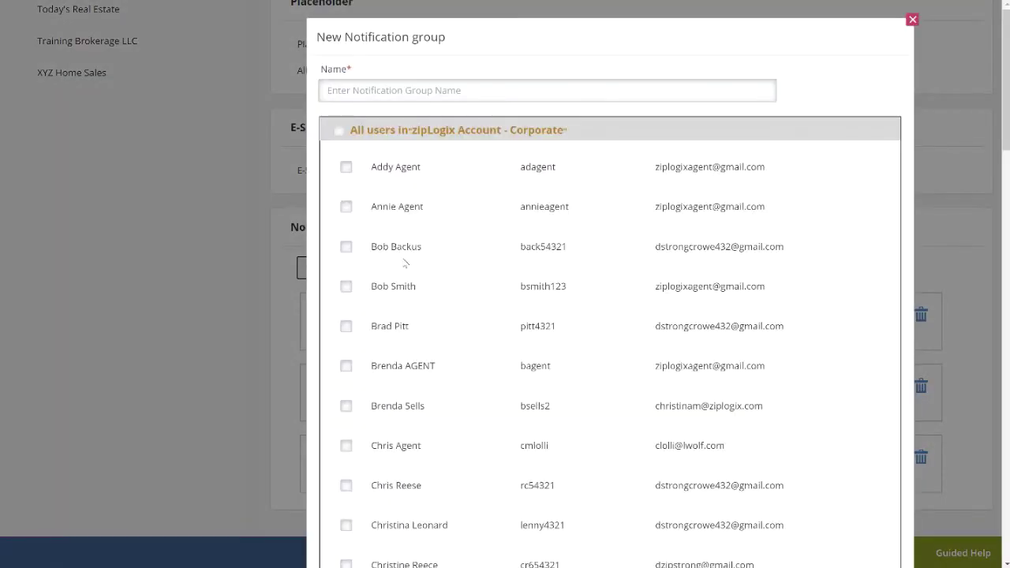
pyautogui.scroll(-3, 397, 286)
pyautogui.scroll(3, 397, 286)
pyautogui.click(386, 92)
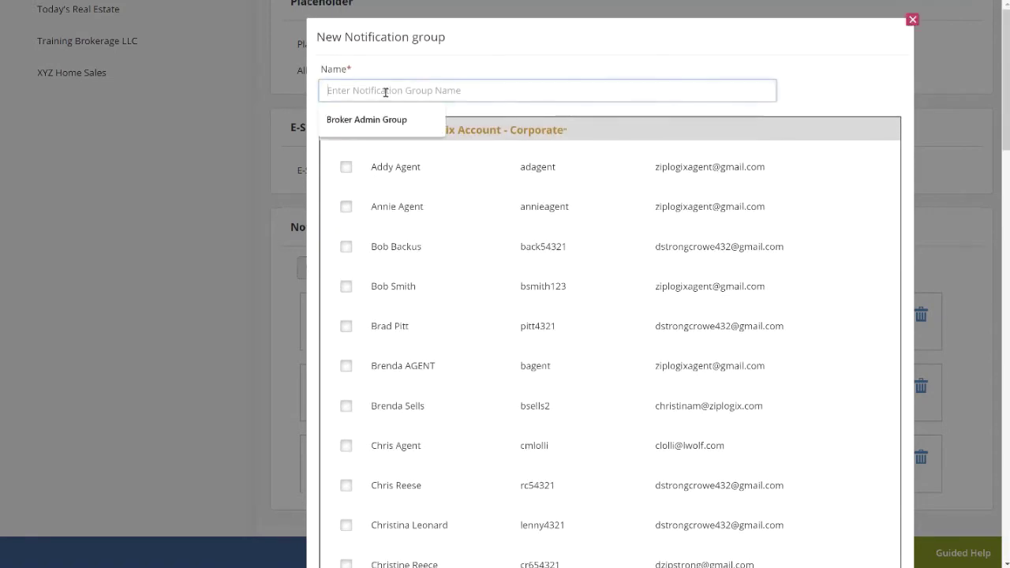
pyautogui.write('Reviwe')
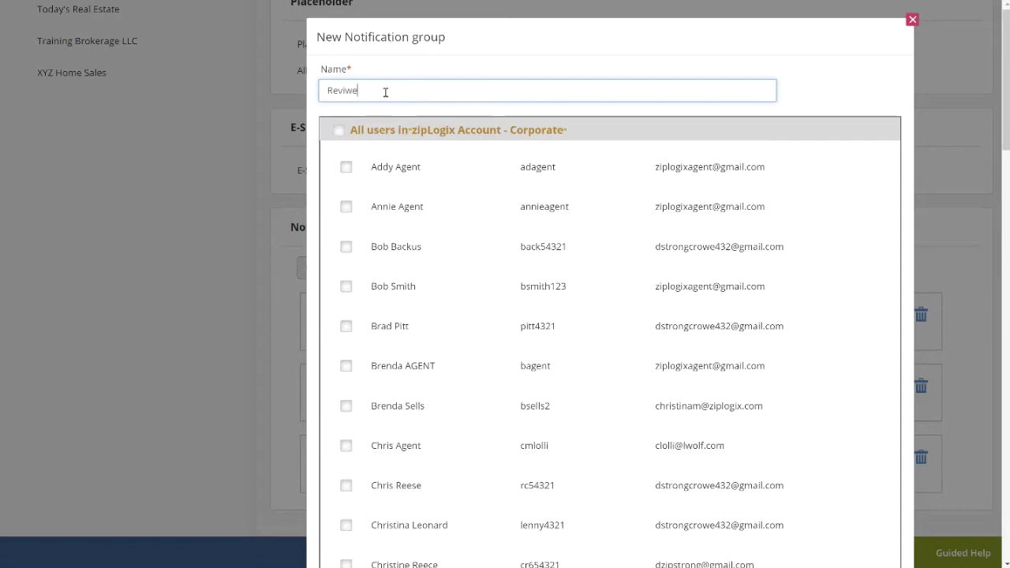
pyautogui.press('BackSpace')
pyautogui.write('ewer Group 1')
# - Add six agents to Reviewer Group 1 and save the group
pyautogui.click(346, 207)
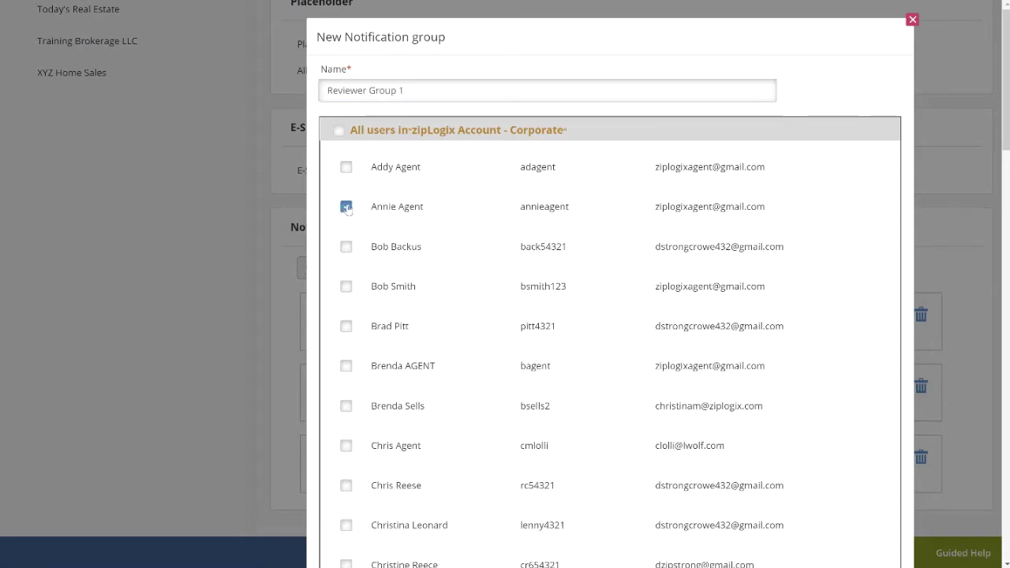
pyautogui.click(346, 247)
pyautogui.click(346, 326)
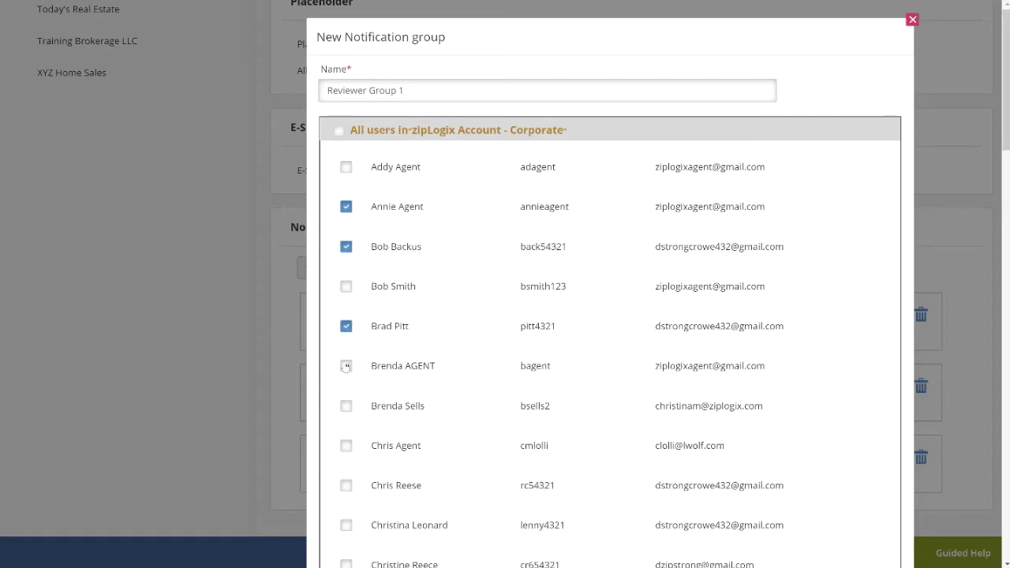
pyautogui.click(346, 367)
pyautogui.click(346, 406)
pyautogui.click(346, 447)
pyautogui.scroll(-8, 569, 388)
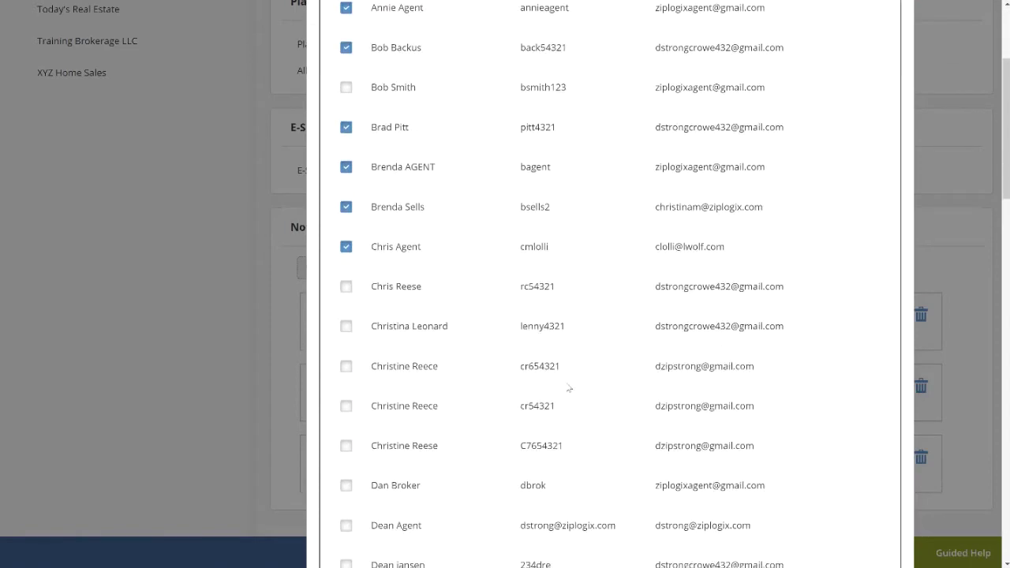
pyautogui.scroll(-12, 568, 387)
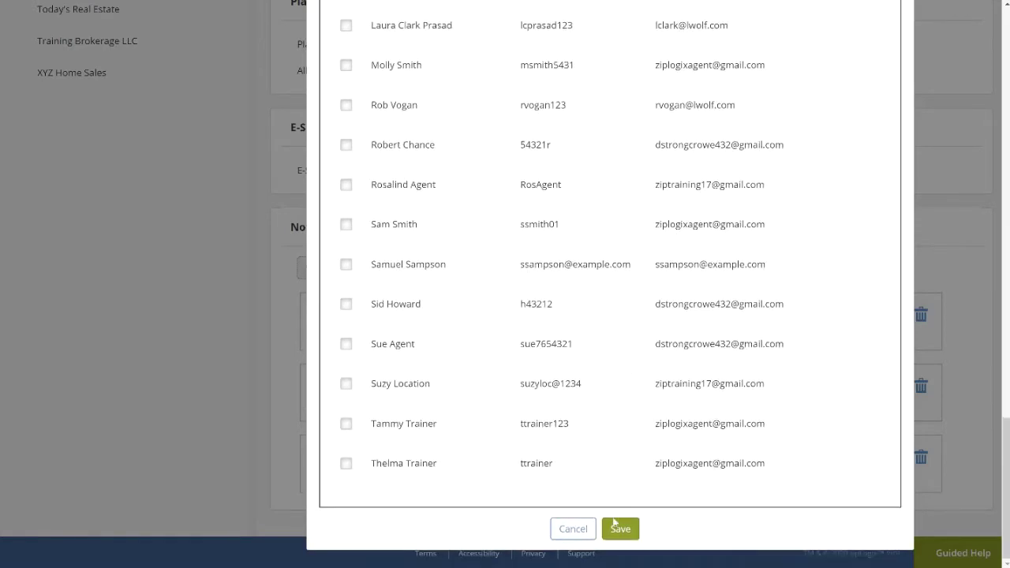
pyautogui.click(617, 527)
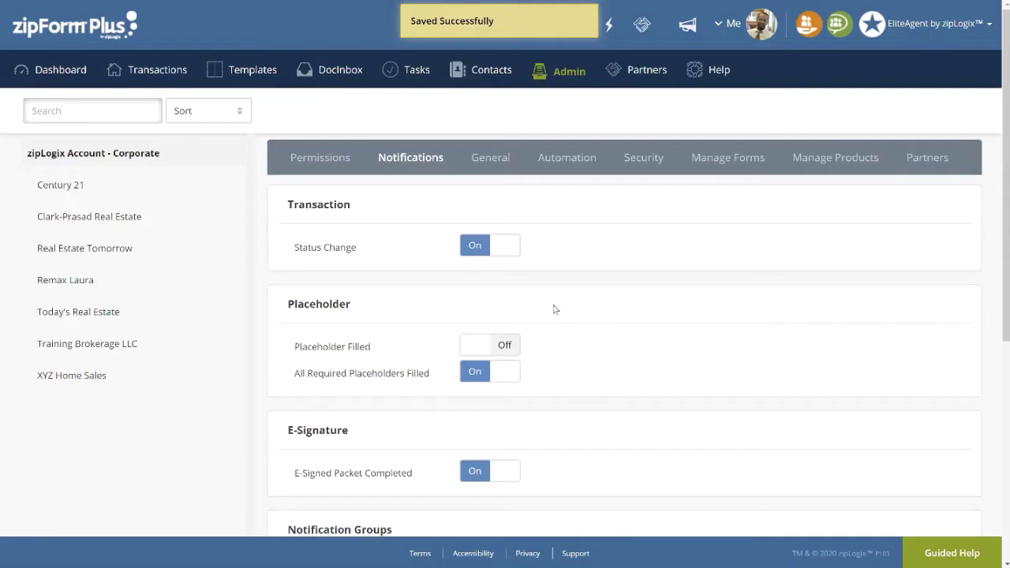
pyautogui.scroll(-5, 555, 310)
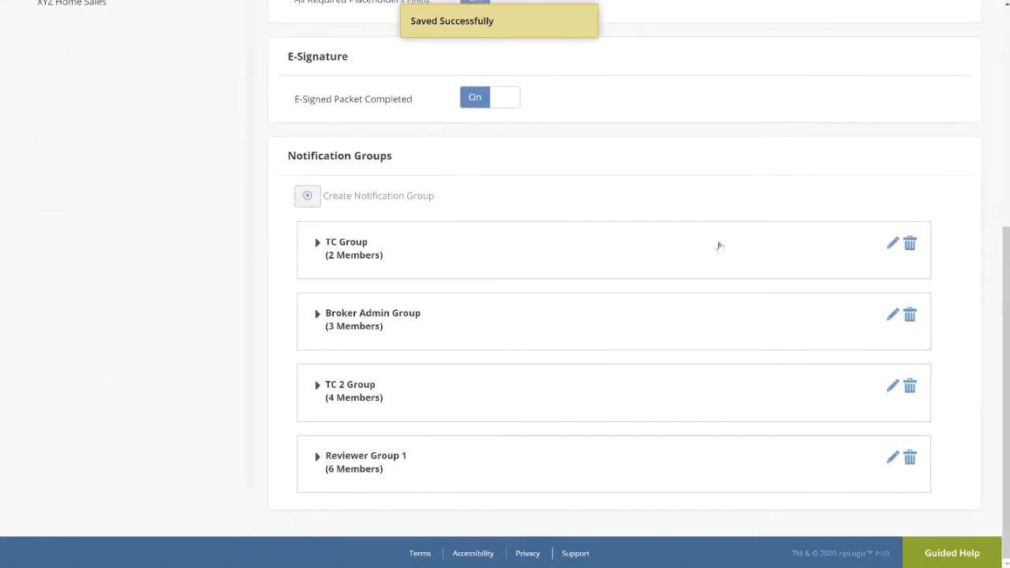
pyautogui.click(891, 248)
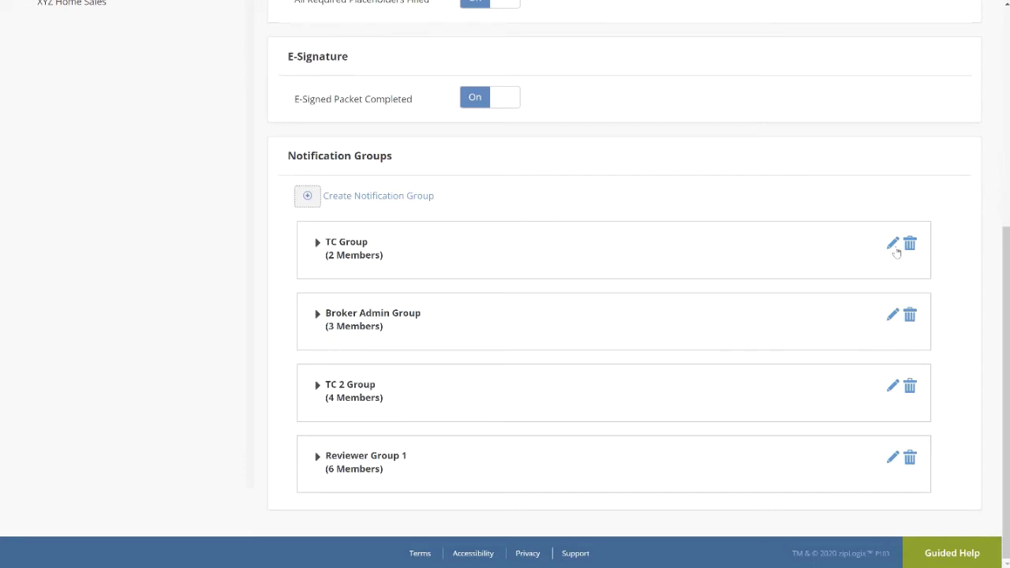
pyautogui.click(910, 249)
pyautogui.click(911, 249)
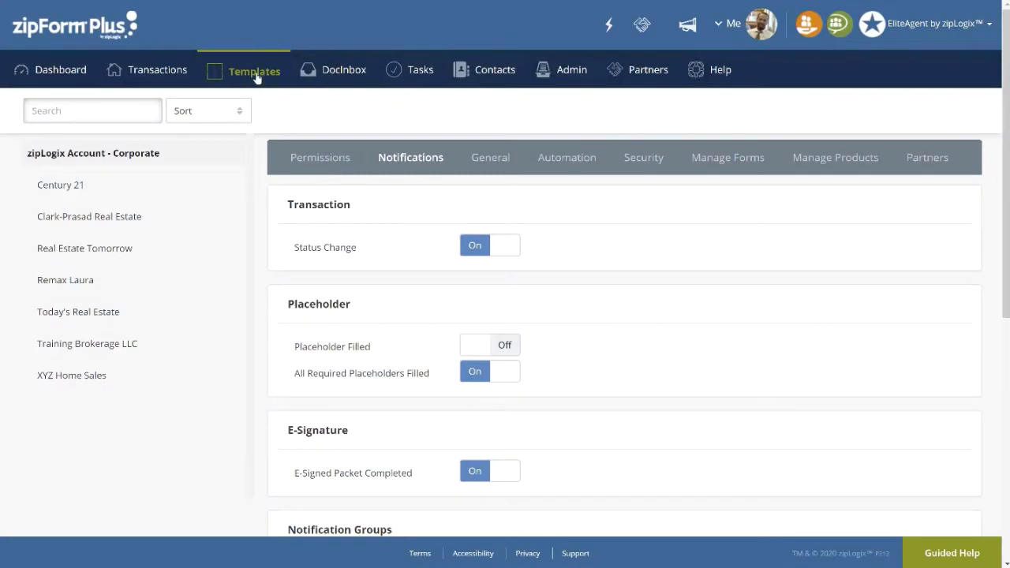
# - Go to the review stage templates and view, then close, the Listing Review stage details
pyautogui.click(255, 76)
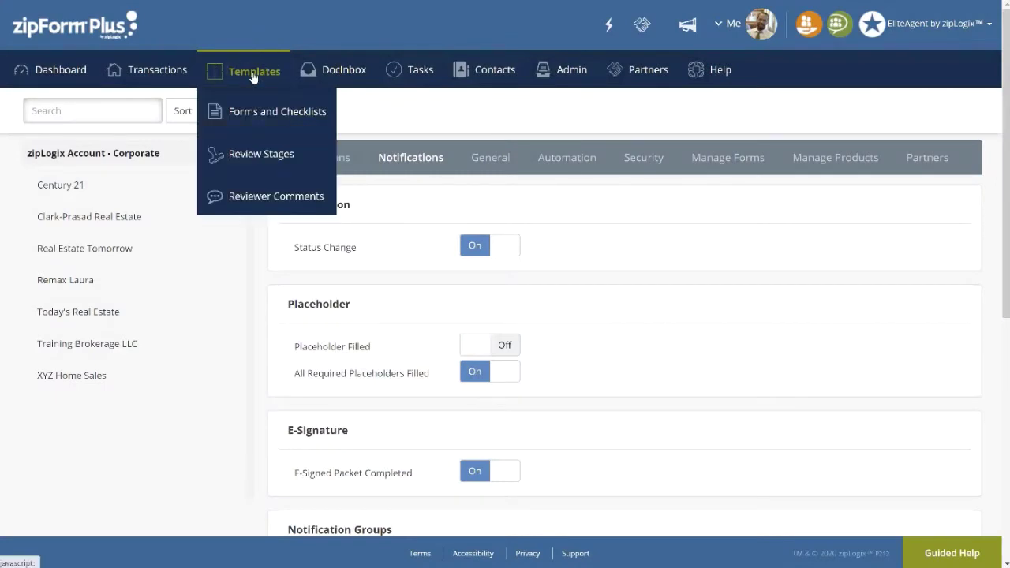
pyautogui.click(250, 157)
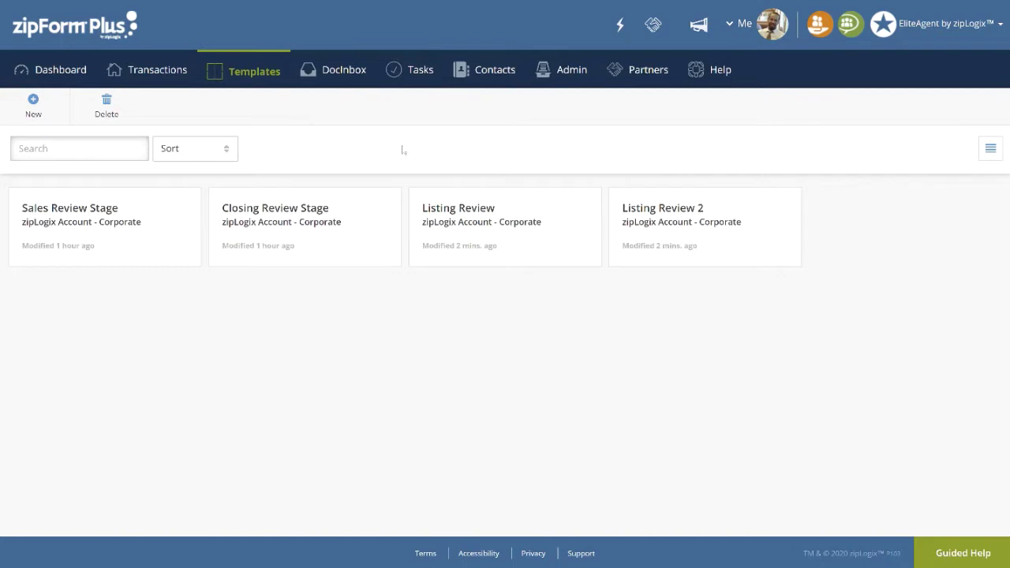
pyautogui.moveTo(547, 235)
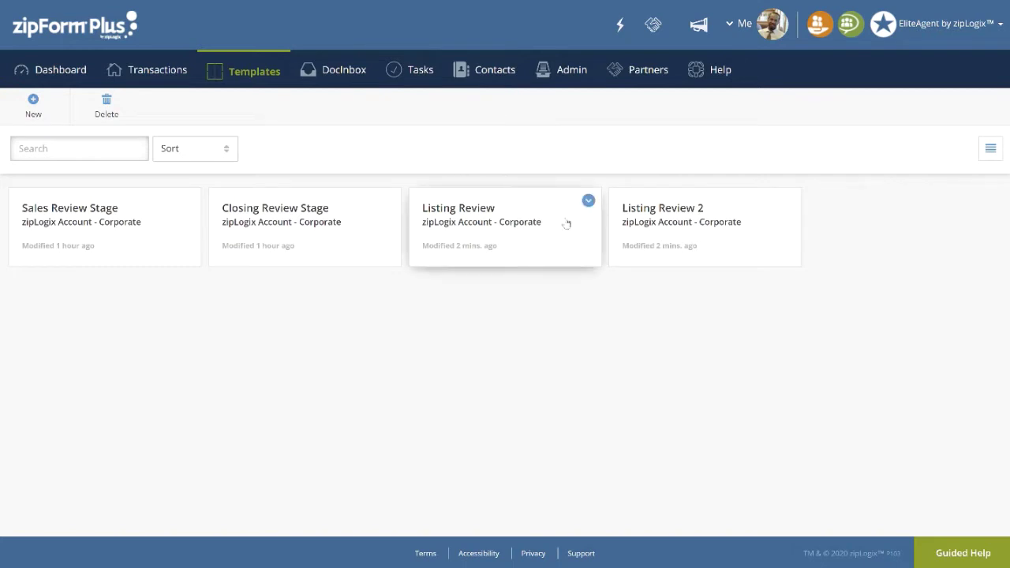
pyautogui.click(588, 200)
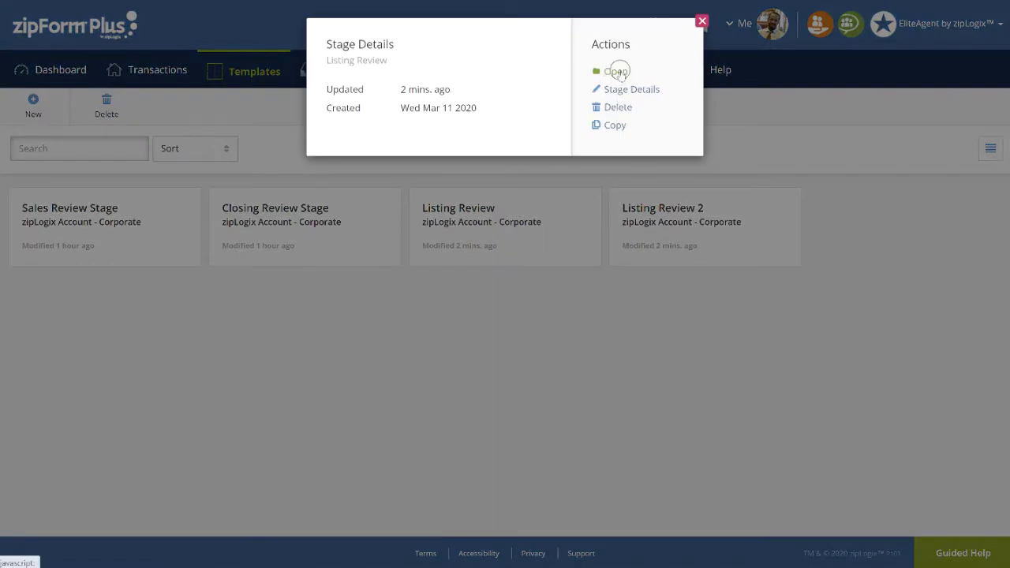
pyautogui.click(702, 22)
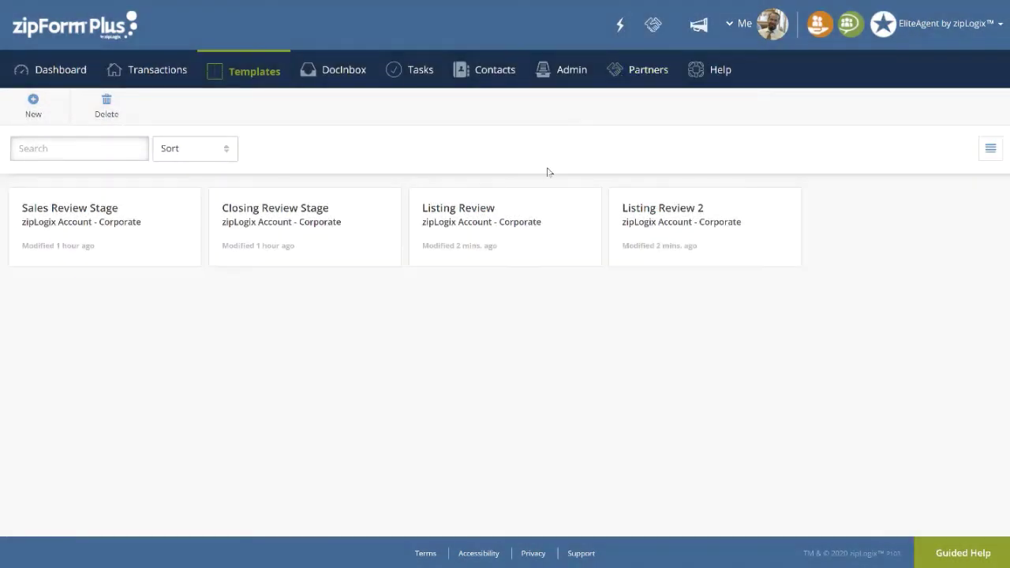
pyautogui.click(558, 230)
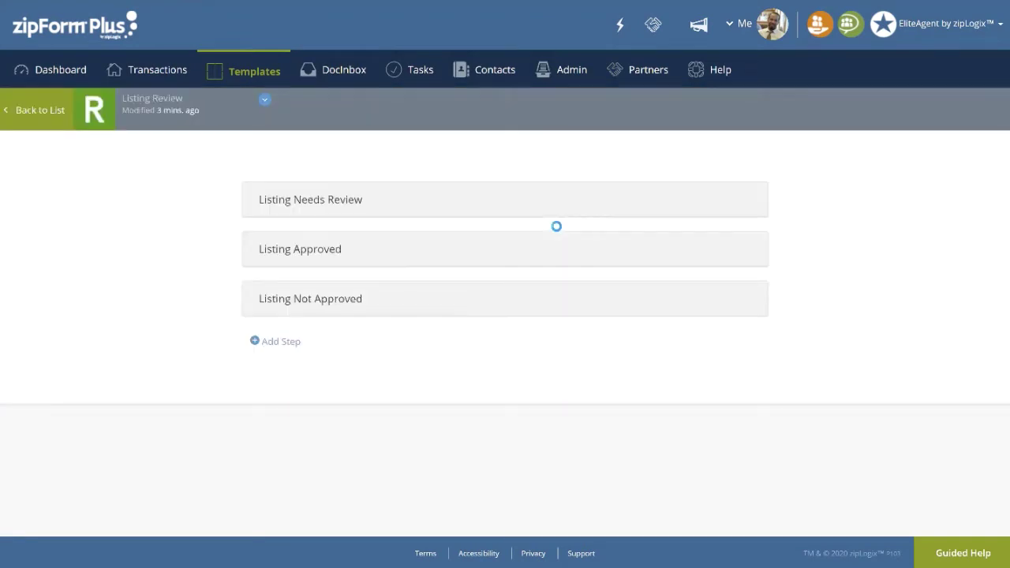
pyautogui.click(492, 203)
pyautogui.click(492, 240)
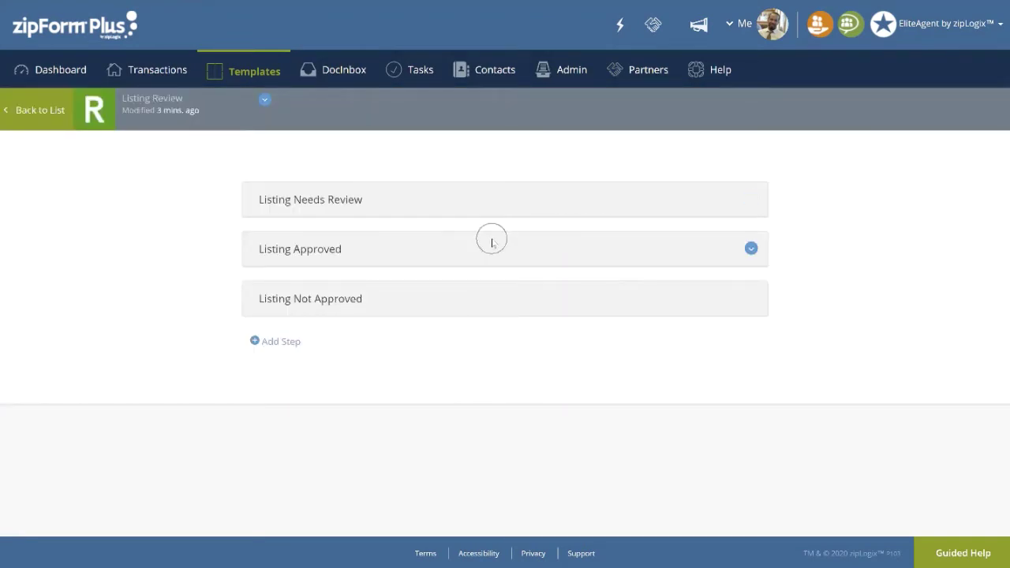
pyautogui.click(486, 289)
pyautogui.click(461, 297)
pyautogui.click(466, 258)
pyautogui.click(465, 292)
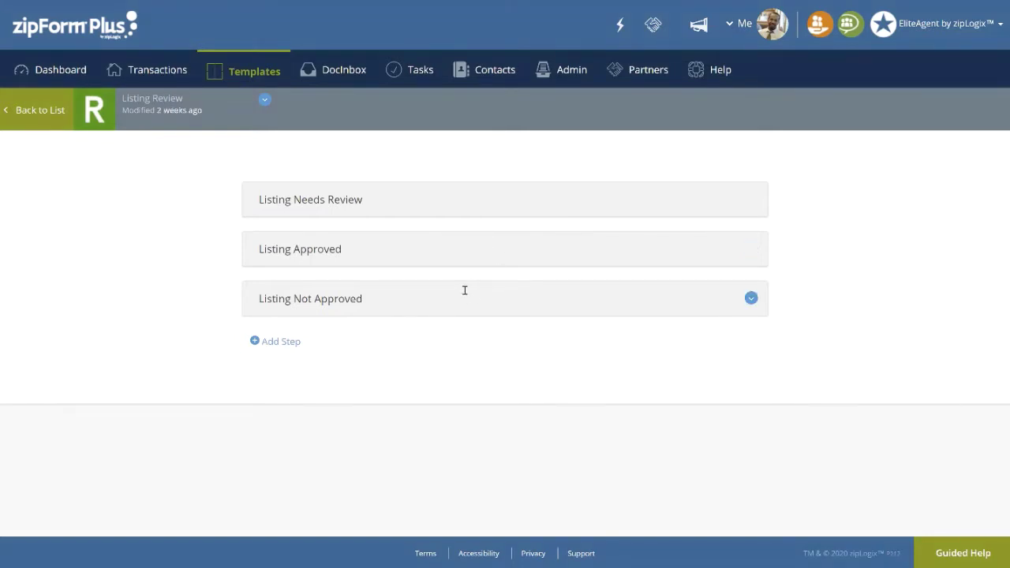
pyautogui.click(468, 254)
# - Expand Listing Needs Review and inspect its Needs Review trigger, Admin Group notice and Inactive status
pyautogui.click(460, 199)
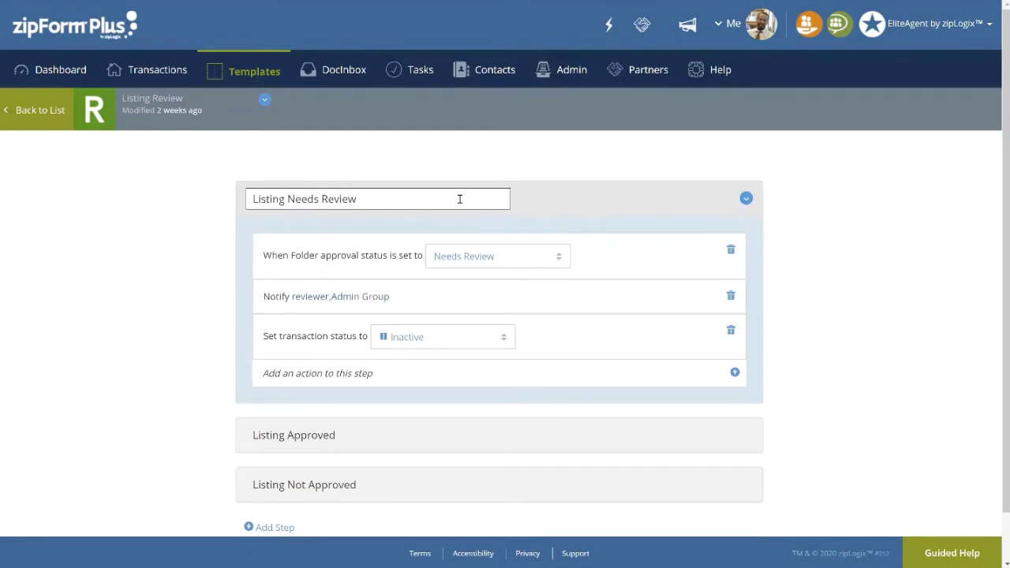
pyautogui.click(393, 257)
pyautogui.click(312, 256)
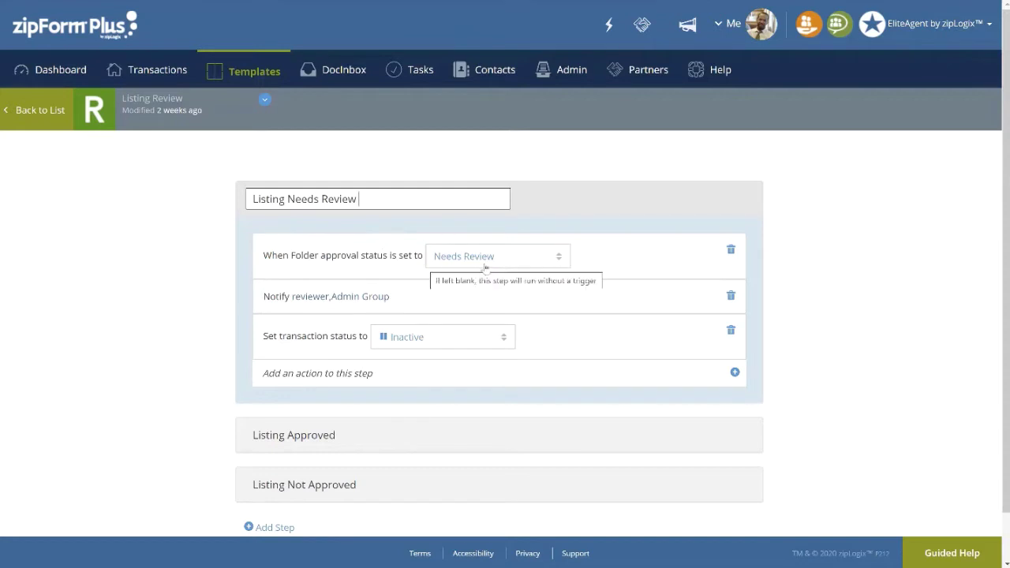
pyautogui.click(547, 267)
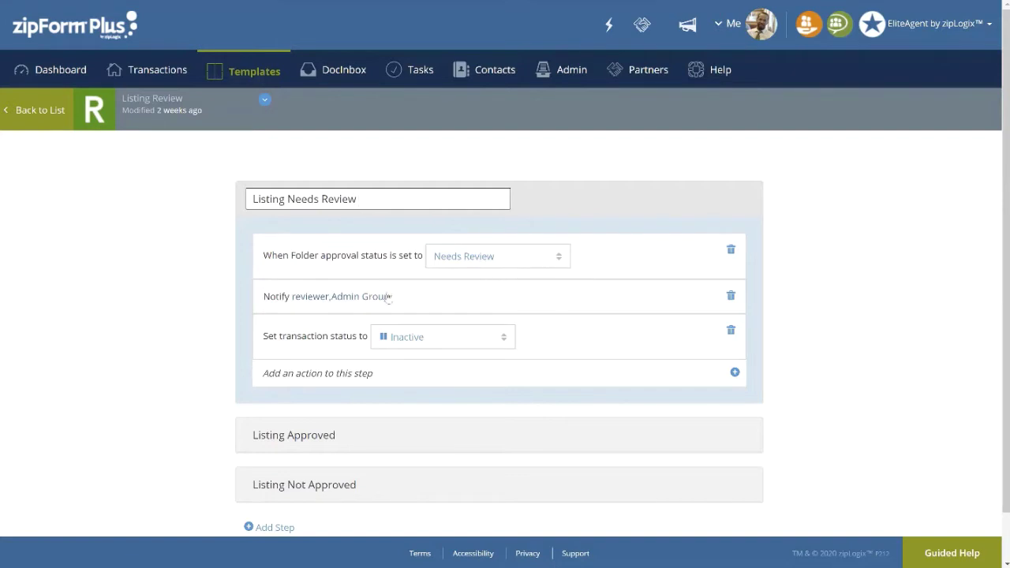
pyautogui.click(282, 298)
pyautogui.click(300, 298)
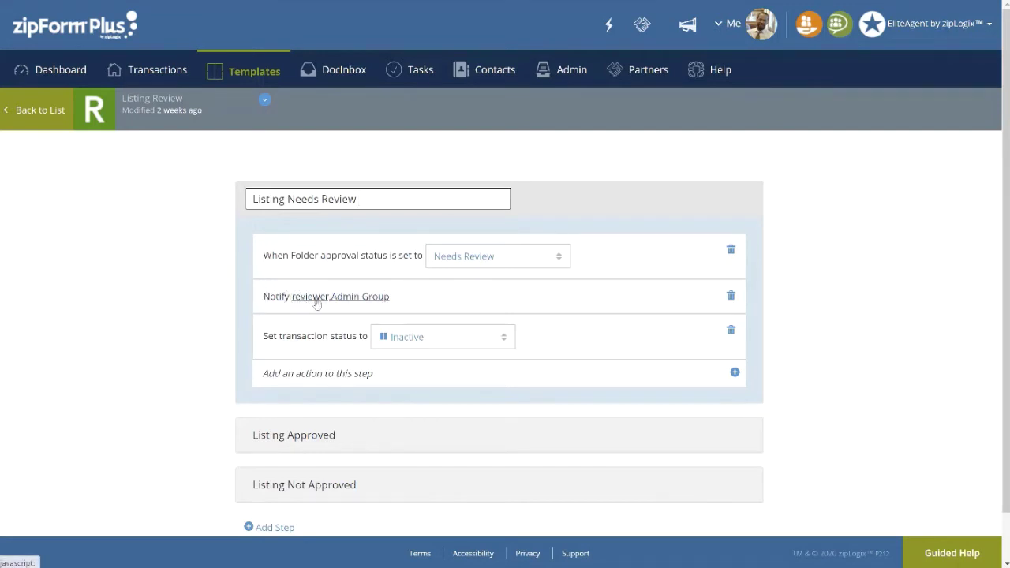
pyautogui.click(348, 303)
pyautogui.click(348, 303)
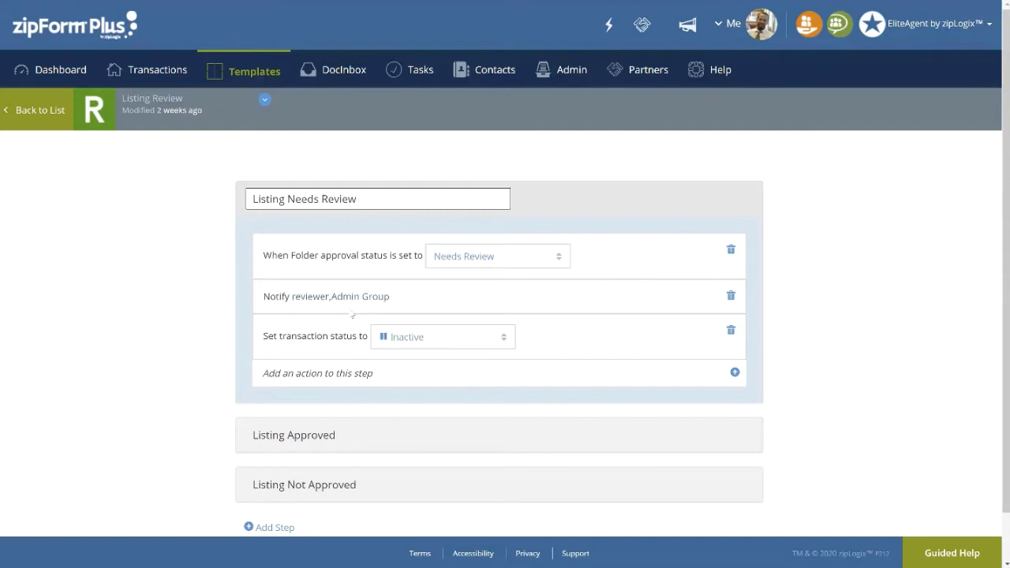
pyautogui.scroll(-1, 474, 379)
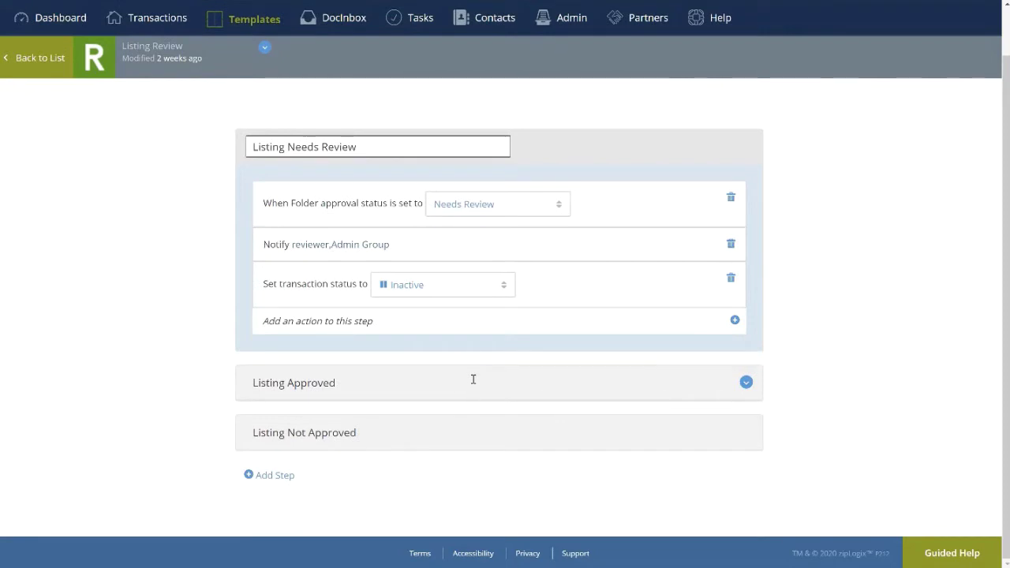
pyautogui.click(474, 380)
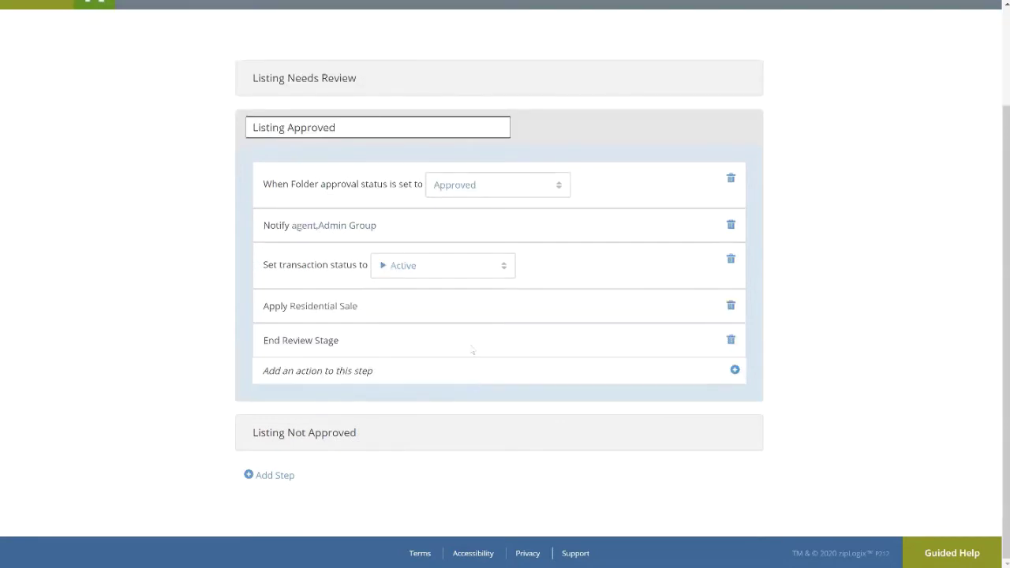
# - Inspect Listing Approved's Approved trigger, notifications, Active status, Residential Sale template and end-review action
pyautogui.click(403, 269)
pyautogui.click(403, 270)
pyautogui.click(270, 314)
pyautogui.click(293, 355)
pyautogui.moveTo(488, 429)
# - Expand Listing Not Approved, then return to the Templates list
pyautogui.click(490, 429)
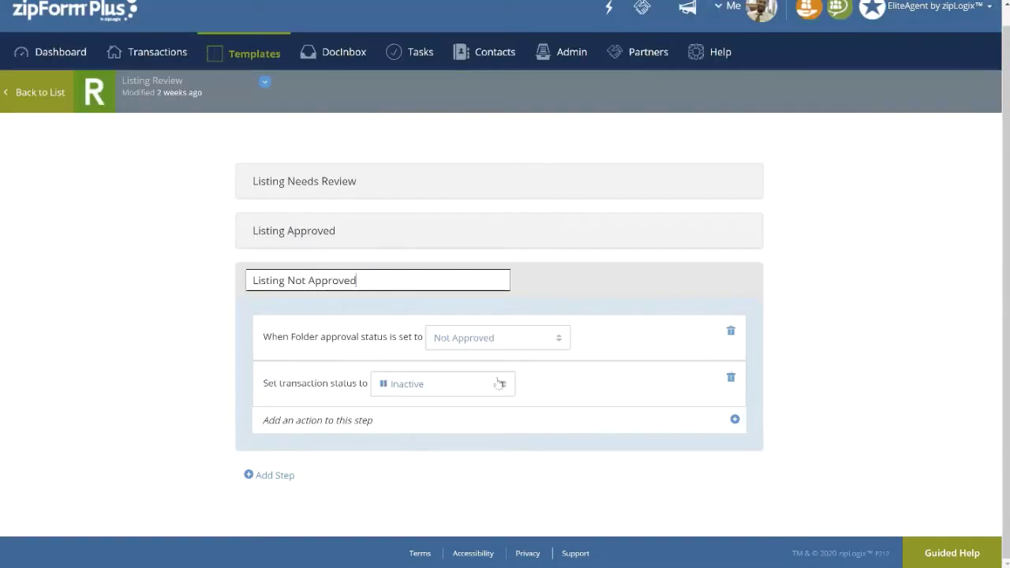
pyautogui.moveTo(414, 337)
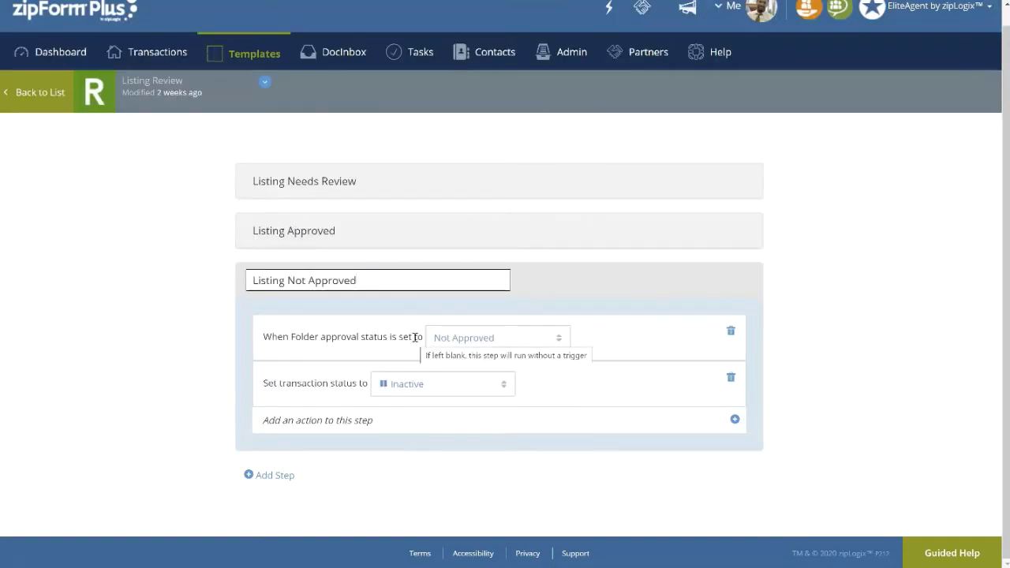
pyautogui.click(401, 385)
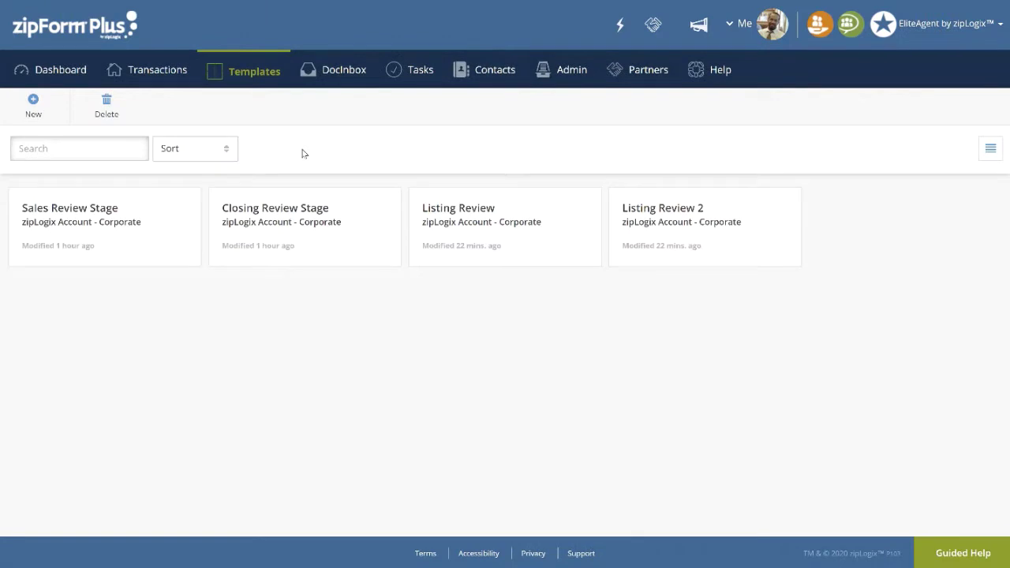
# - Create a new review stage named 'Listing Review Stage 1'
pyautogui.click(34, 101)
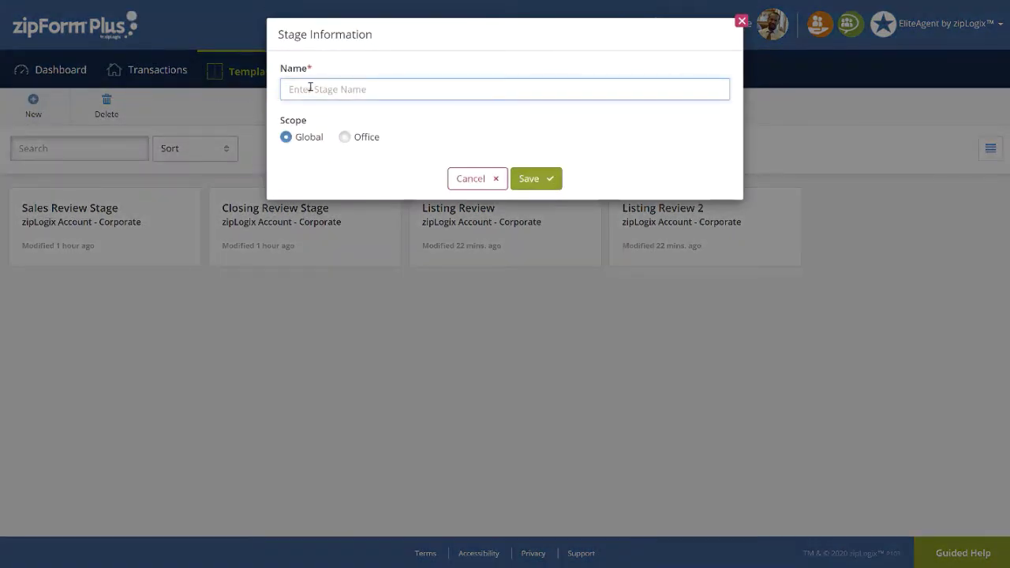
pyautogui.click(310, 88)
pyautogui.write('List')
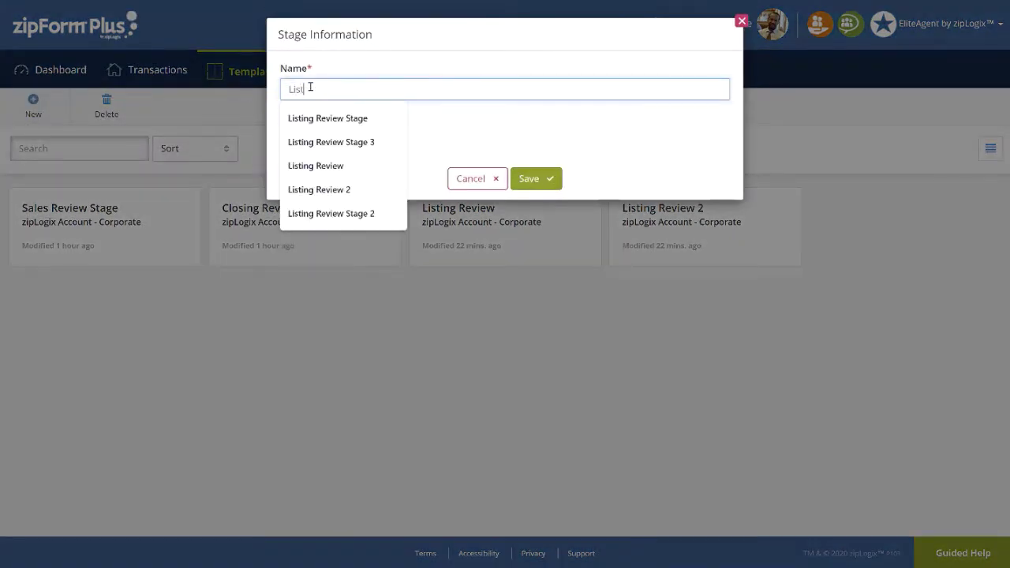
pyautogui.write('ing review Stage')
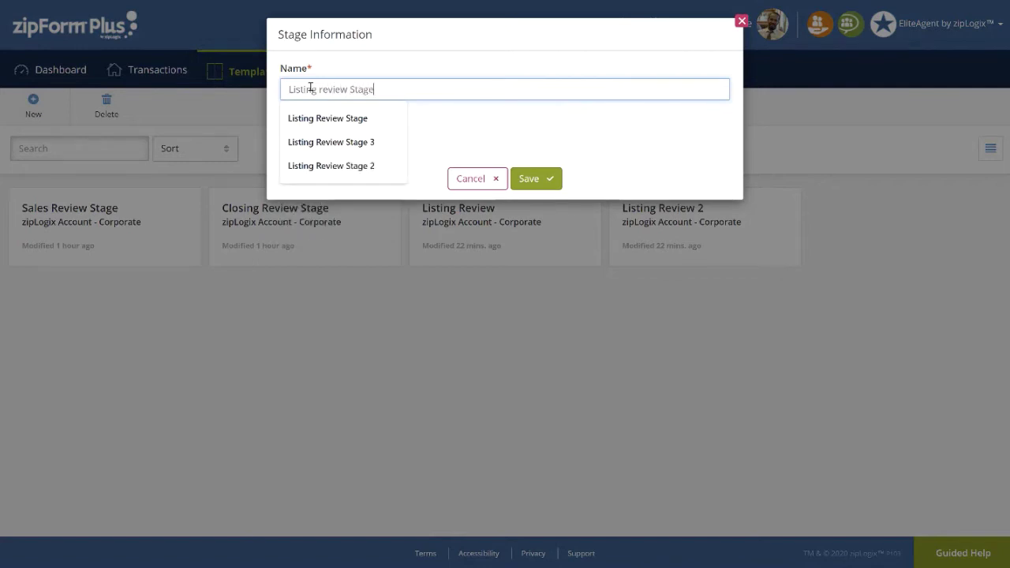
pyautogui.write(' 1')
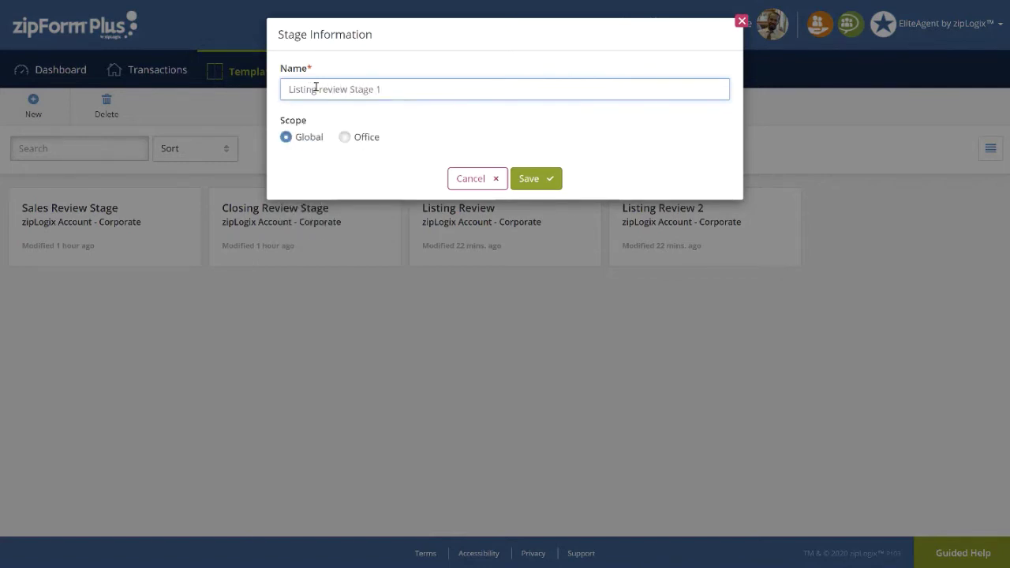
pyautogui.click(321, 89)
pyautogui.press('BackSpace')
pyautogui.write('R')
pyautogui.press('BackSpace')
pyautogui.write('R')
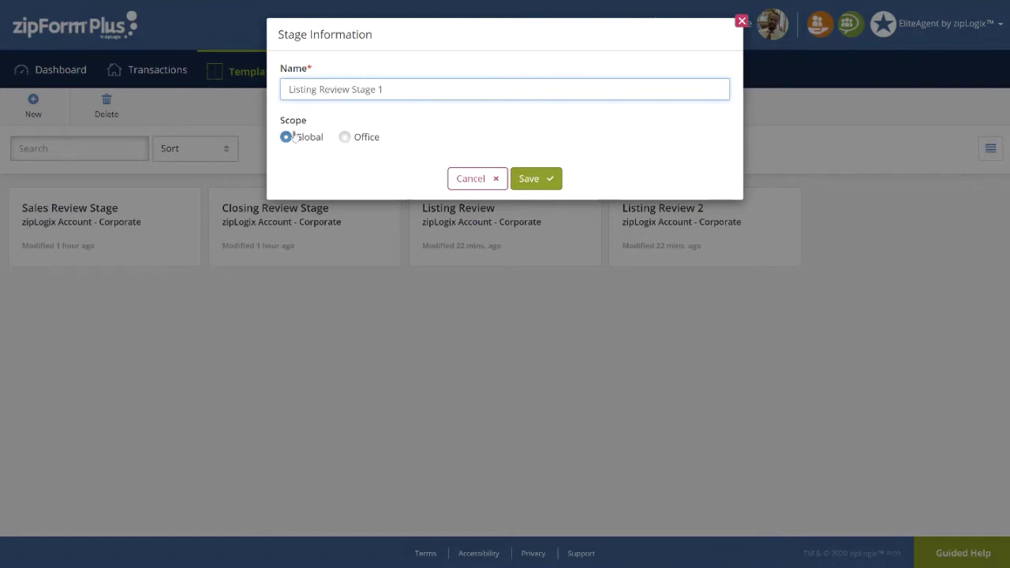
# - Keep the stage scope on Global and save the stage
pyautogui.click(289, 136)
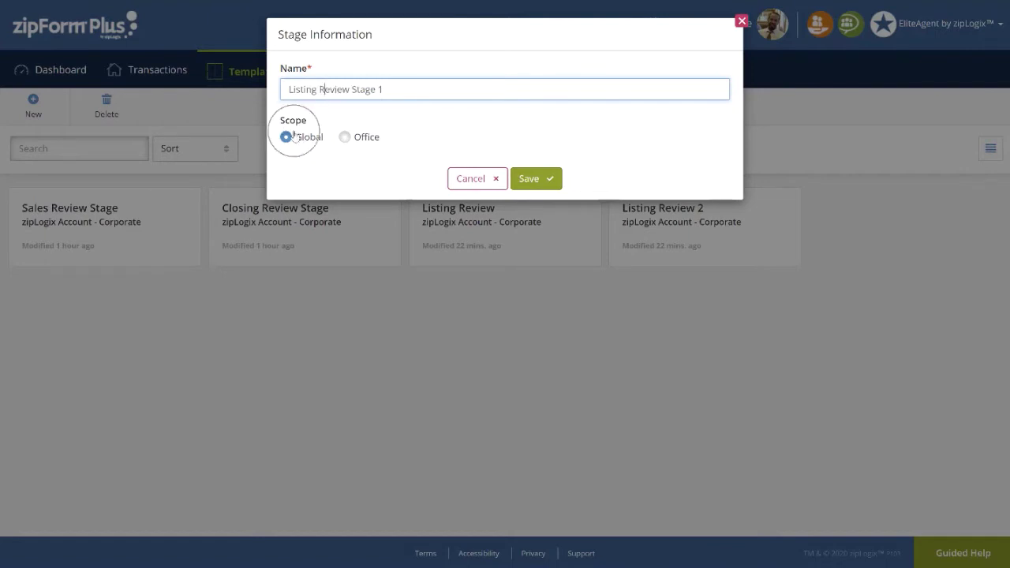
pyautogui.click(345, 139)
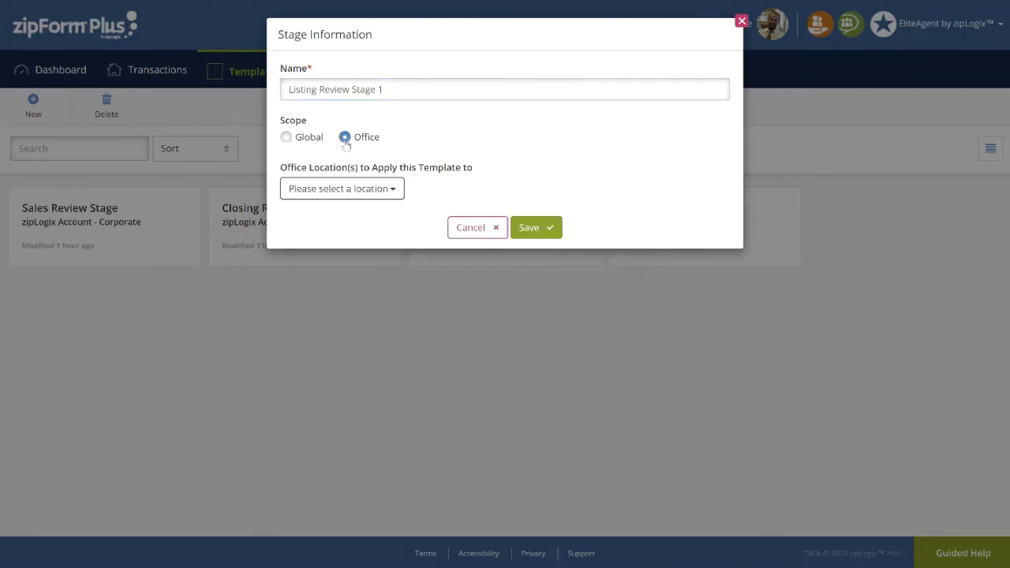
pyautogui.click(385, 188)
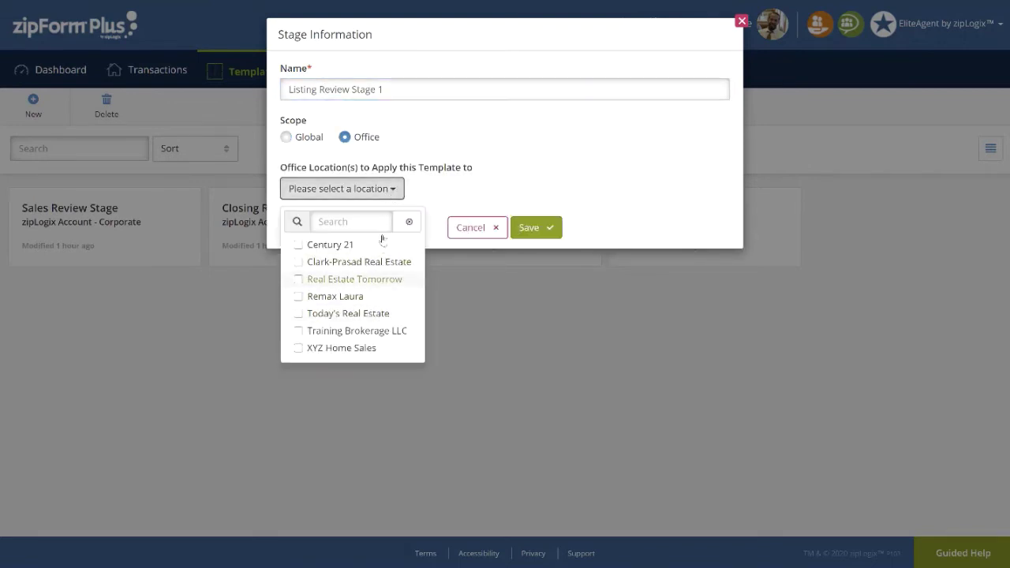
pyautogui.click(395, 188)
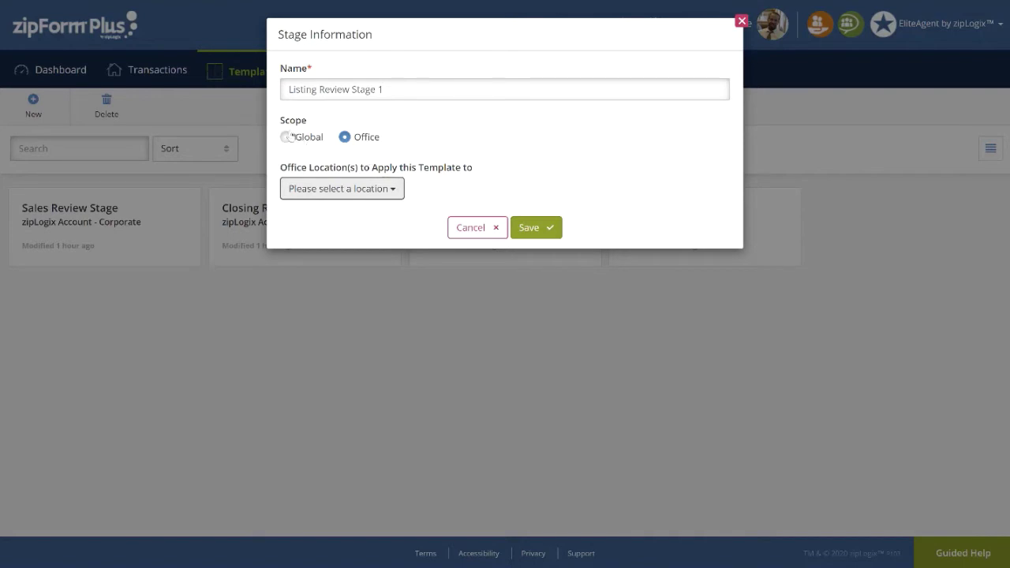
pyautogui.click(287, 137)
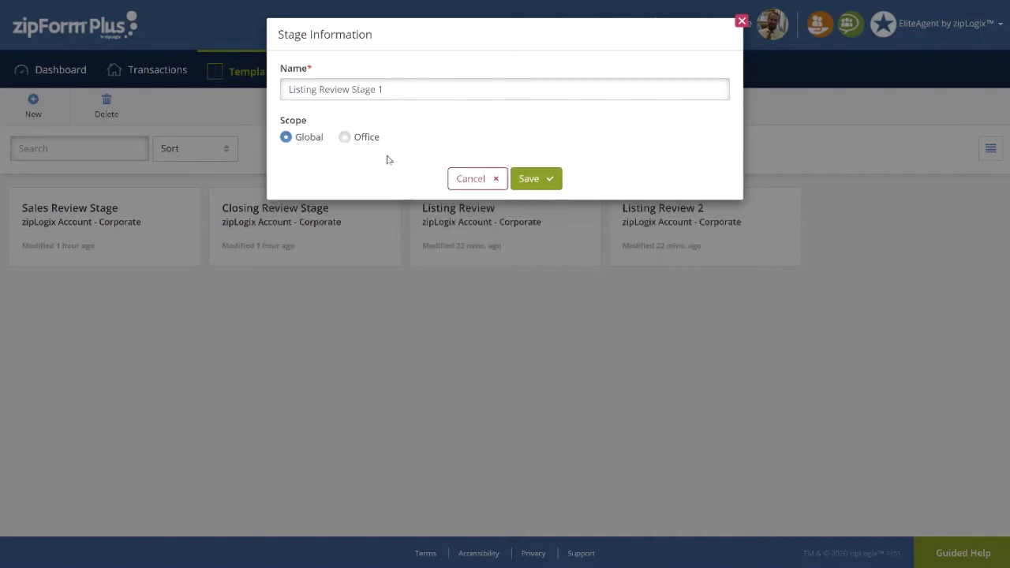
pyautogui.click(542, 180)
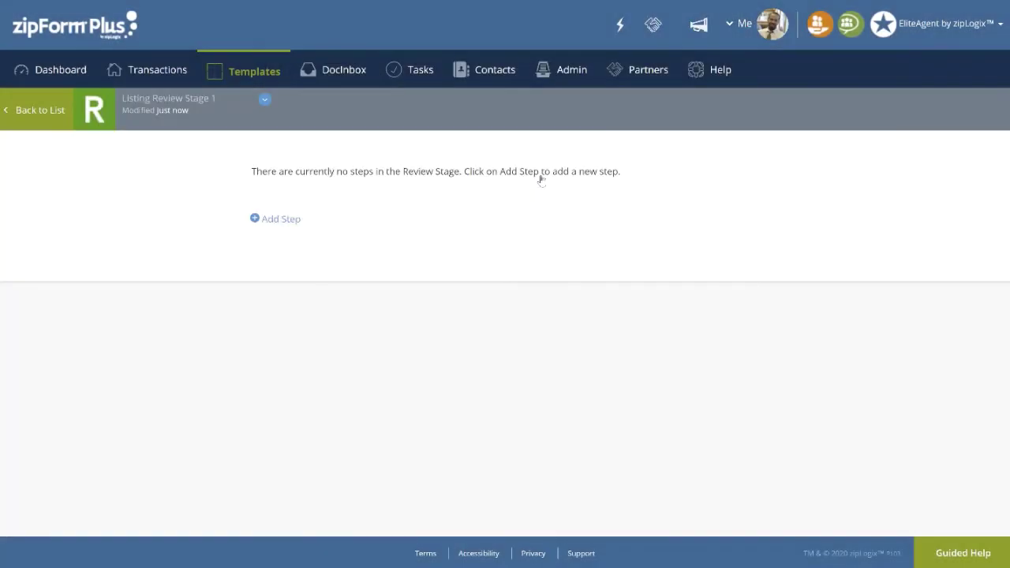
# - Add a first step titled 'Listing Needs Review'
pyautogui.click(253, 221)
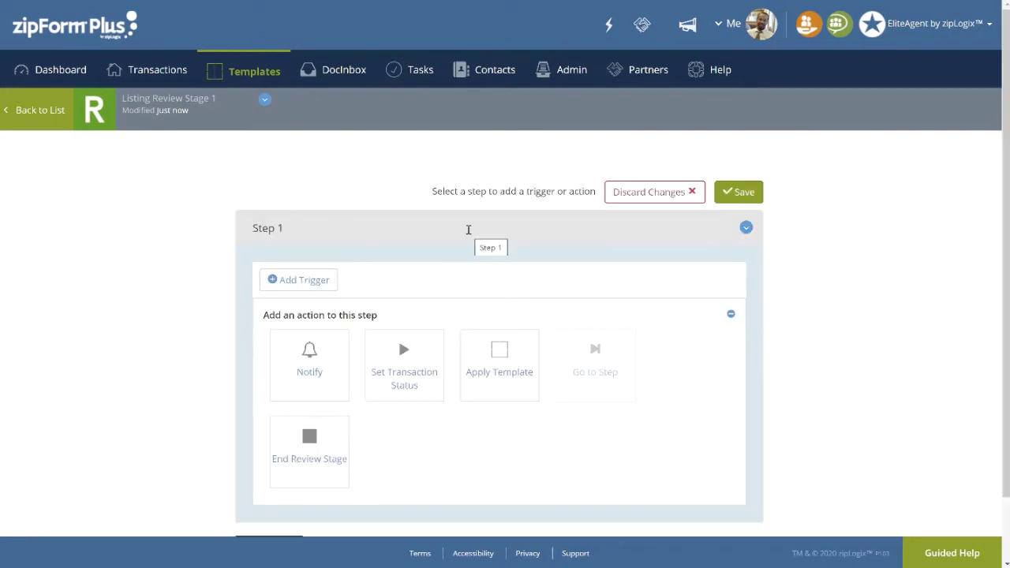
pyautogui.click(289, 229)
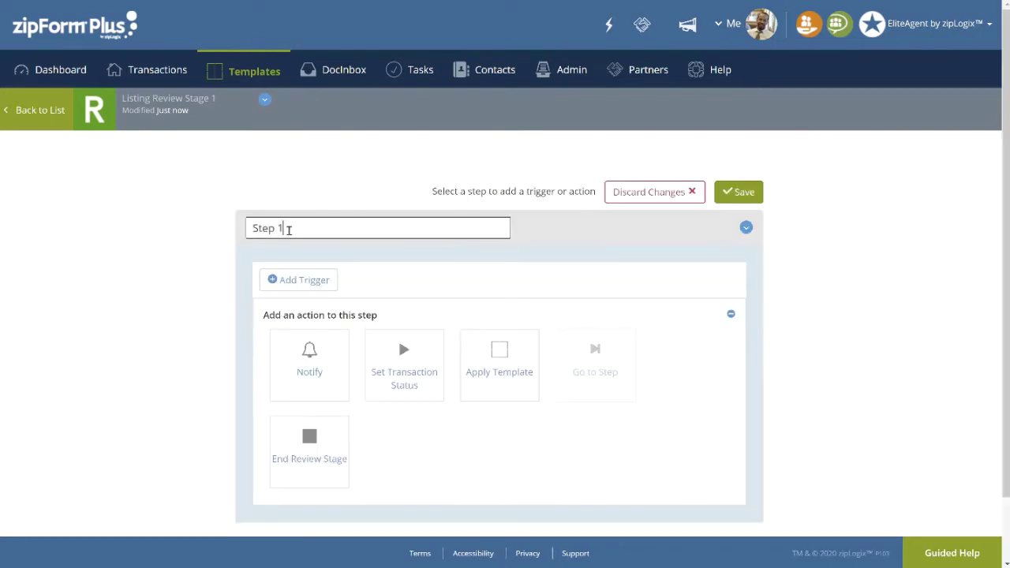
pyautogui.moveTo(284, 229); pyautogui.dragTo(246, 234)
pyautogui.write('Lisi')
pyautogui.press('BackSpace')
pyautogui.write('ting Needs')
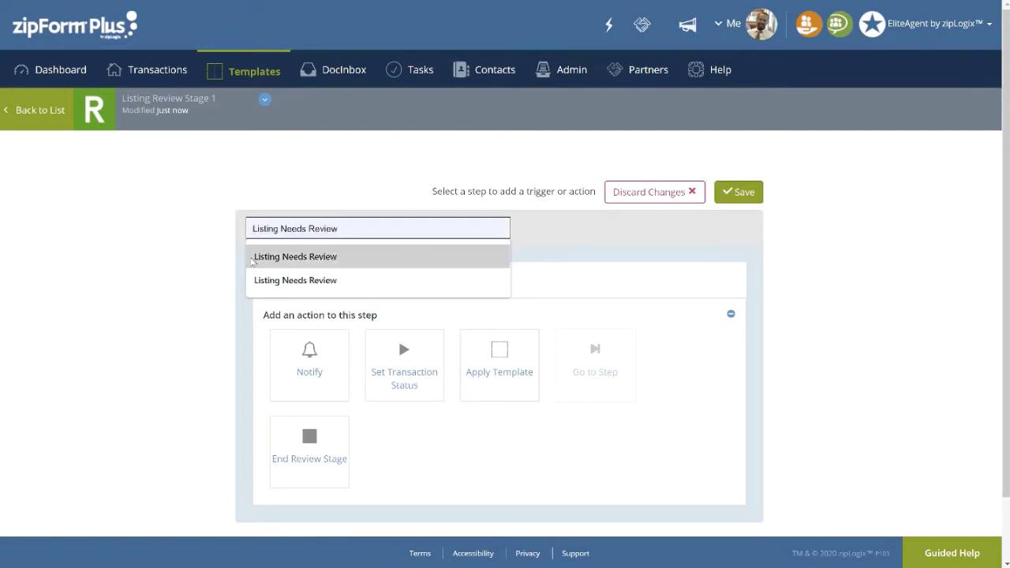
pyautogui.click(253, 257)
pyautogui.click(282, 280)
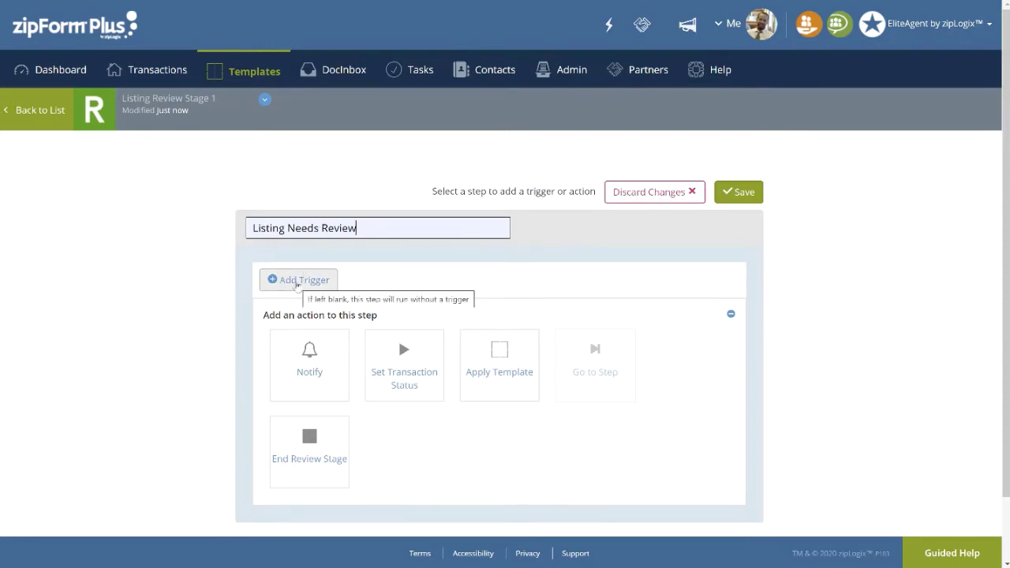
# - Trigger the step when folder approval status is set to Needs Review
pyautogui.click(297, 282)
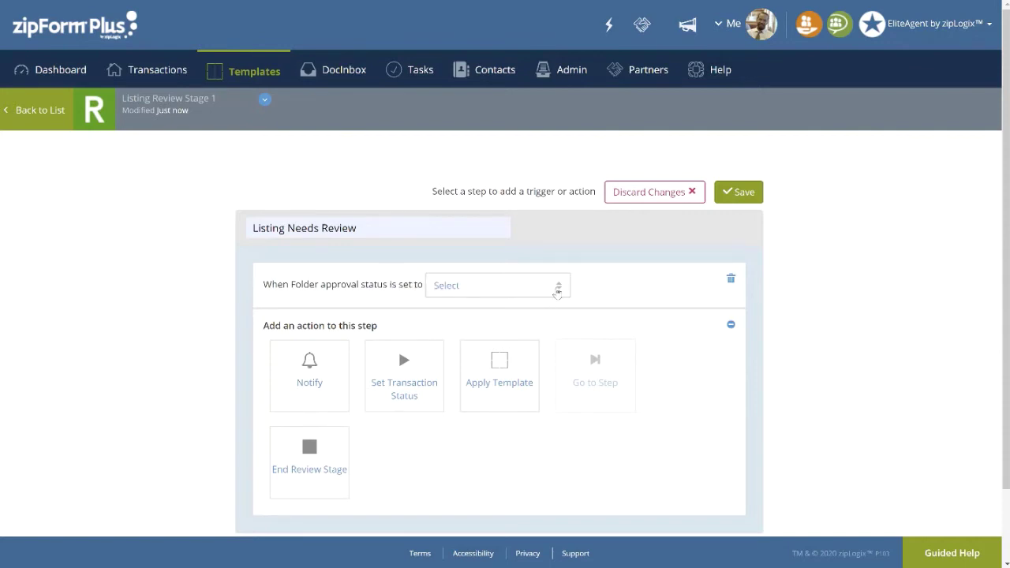
pyautogui.click(557, 287)
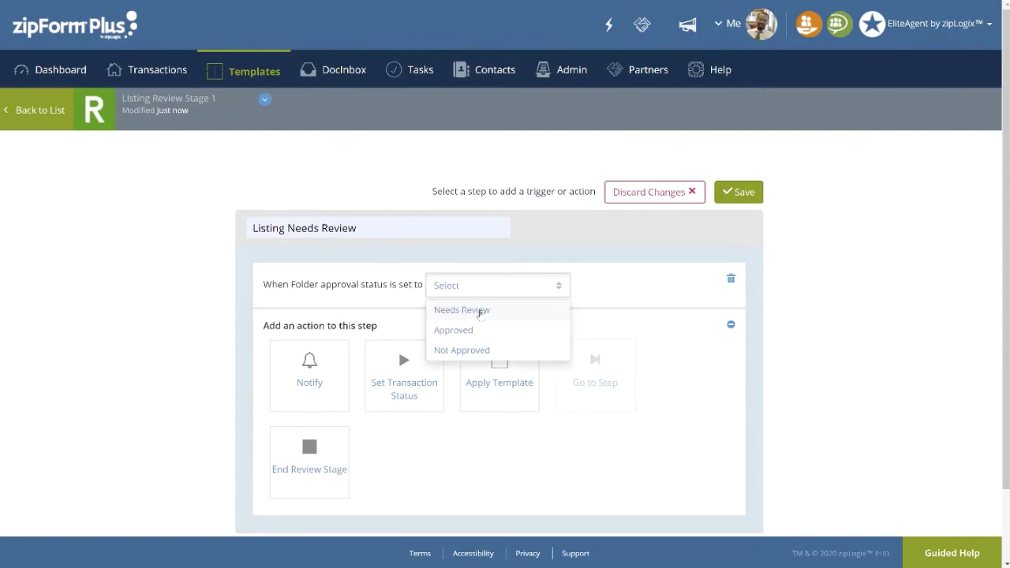
pyautogui.click(480, 311)
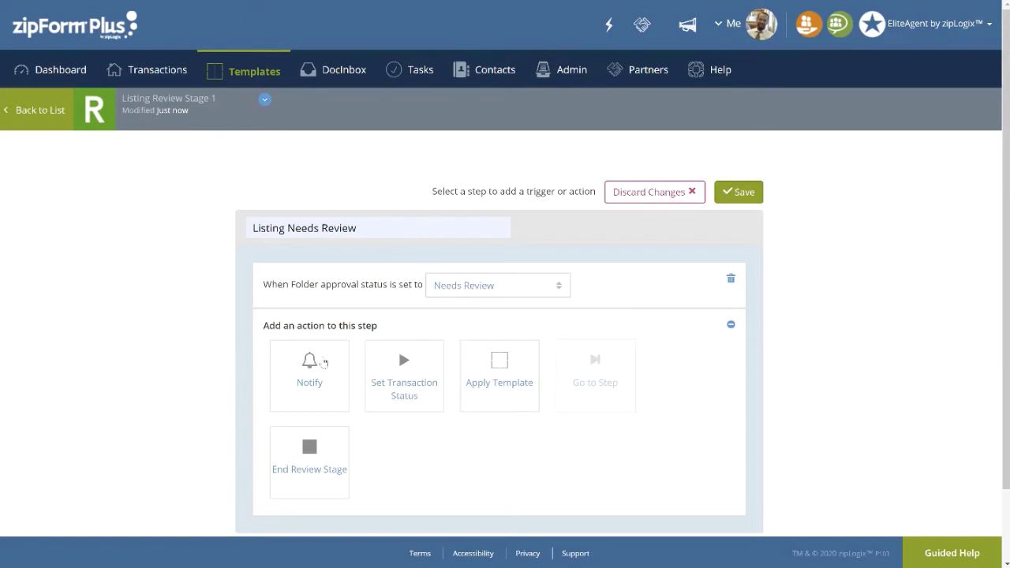
pyautogui.click(314, 373)
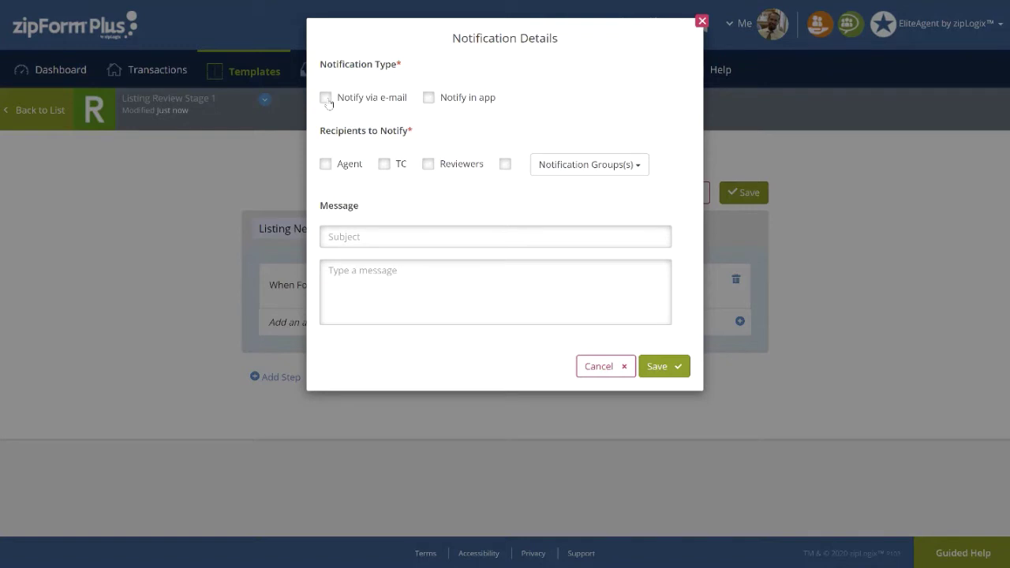
# - Notify TC, Reviewers and TC Group by e-mail and in app
pyautogui.click(326, 100)
pyautogui.click(429, 99)
pyautogui.click(428, 166)
pyautogui.click(384, 164)
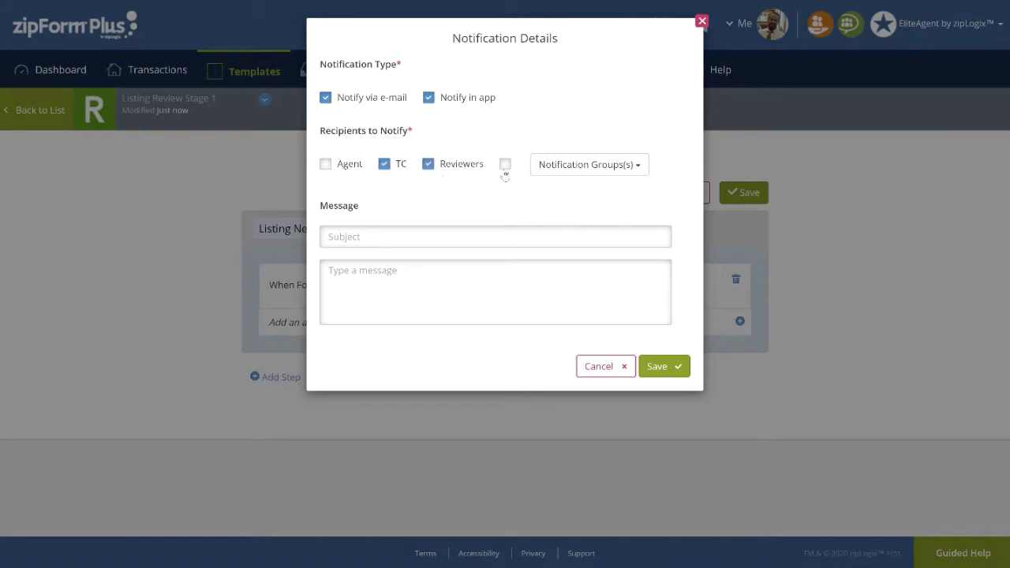
pyautogui.click(506, 165)
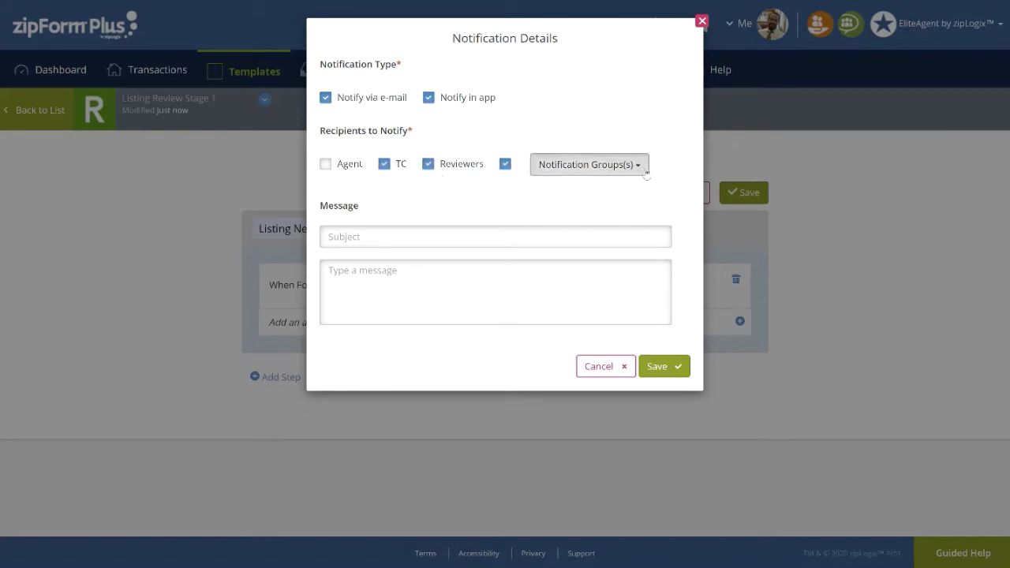
pyautogui.click(644, 171)
pyautogui.click(598, 225)
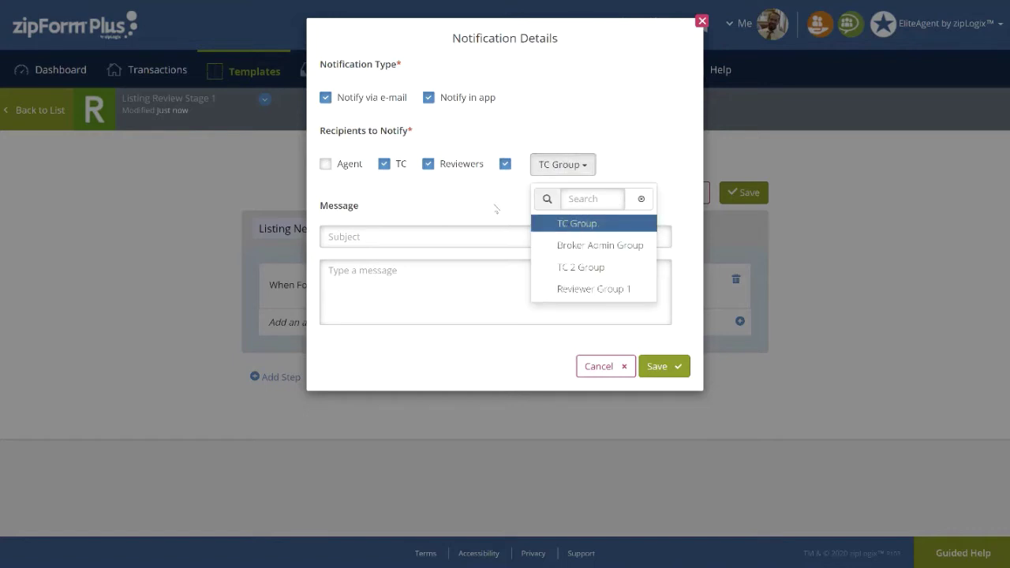
pyautogui.click(496, 209)
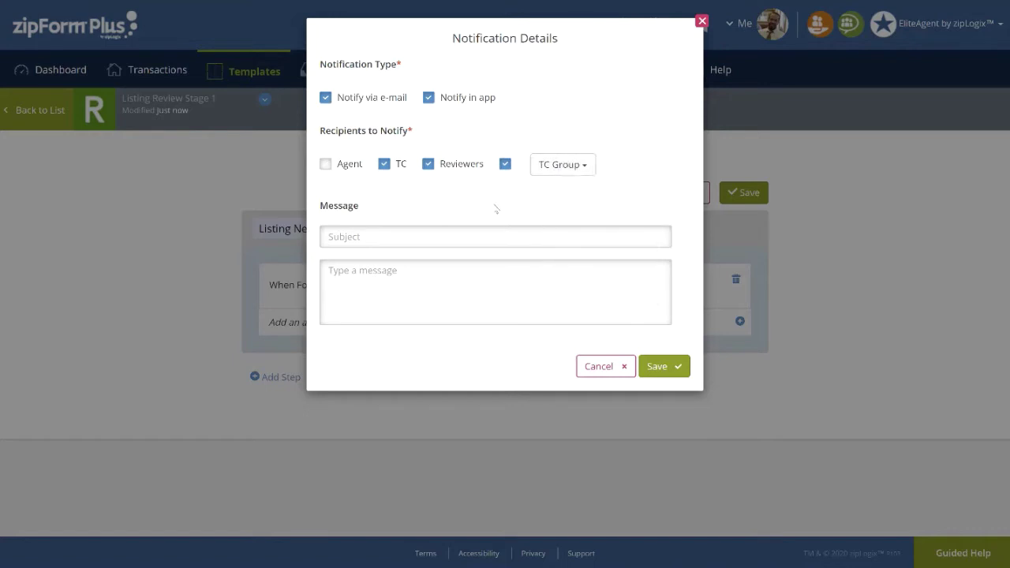
pyautogui.click(406, 233)
pyautogui.click(657, 366)
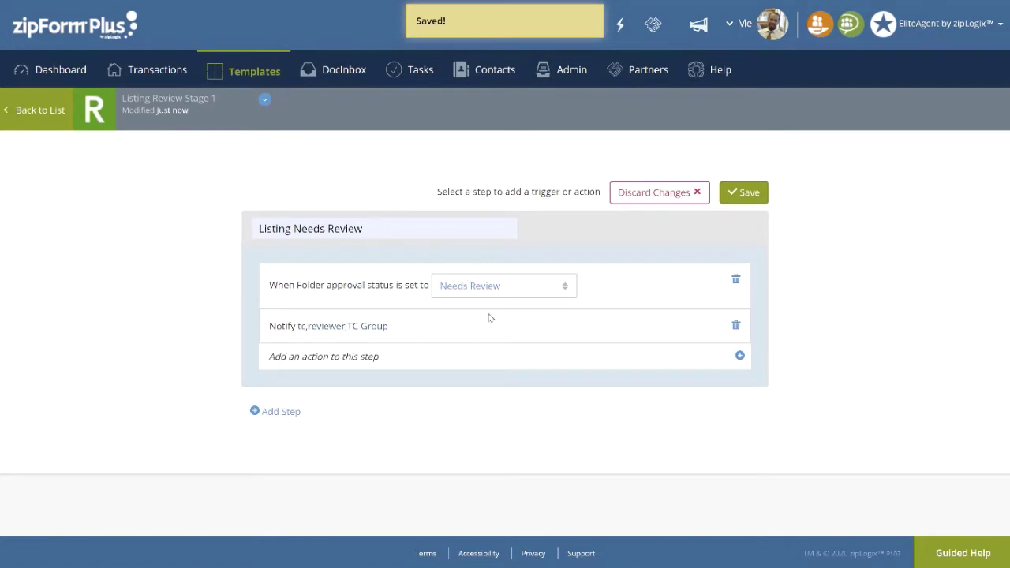
# - Add a Set Transaction Status action set to Inactive
pyautogui.click(740, 356)
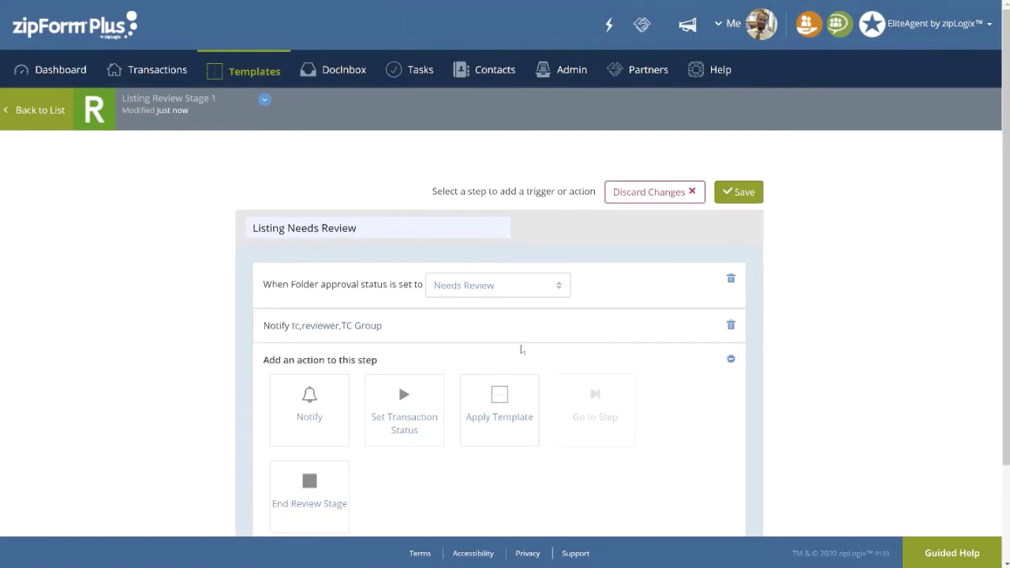
pyautogui.click(416, 396)
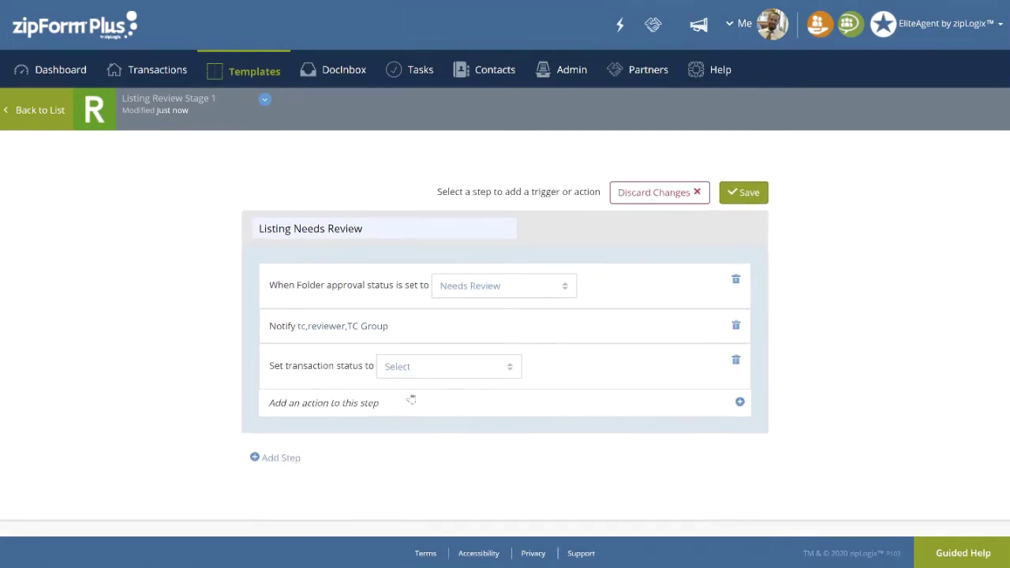
pyautogui.click(511, 367)
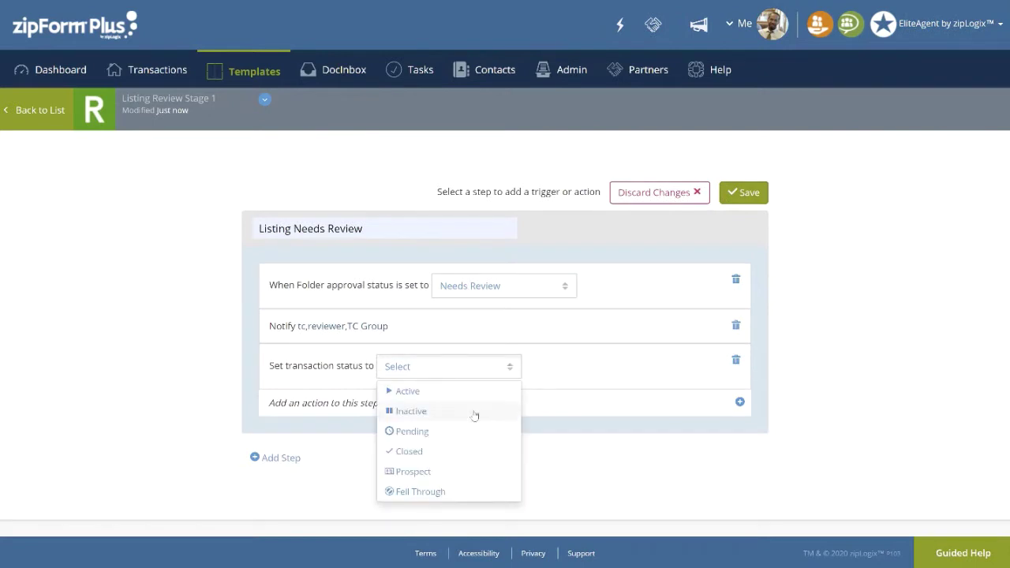
pyautogui.click(474, 414)
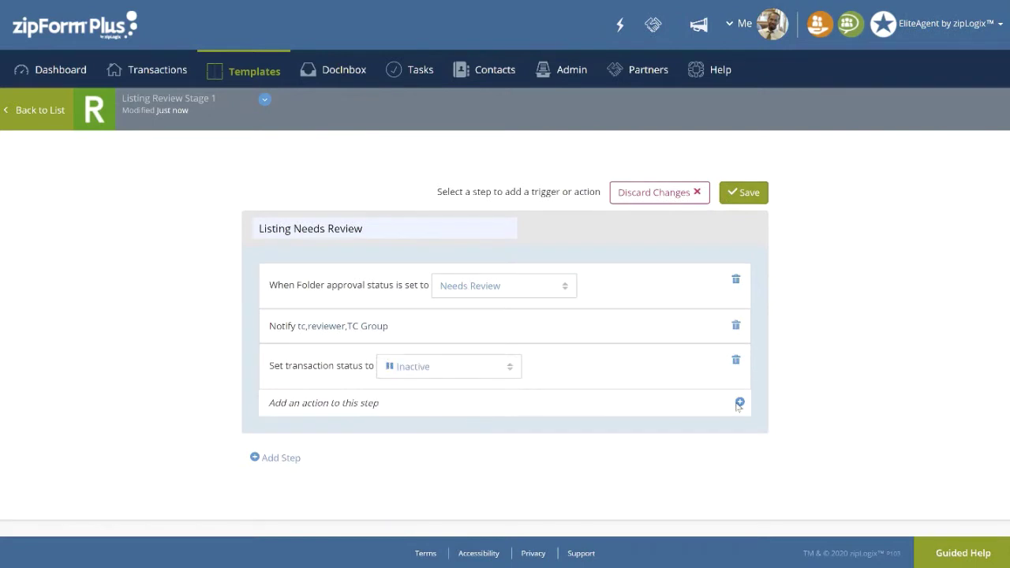
pyautogui.click(255, 460)
# - Rename Step 2 to 'Listing Approved' and trigger it on Approved folder status
pyautogui.click(304, 274)
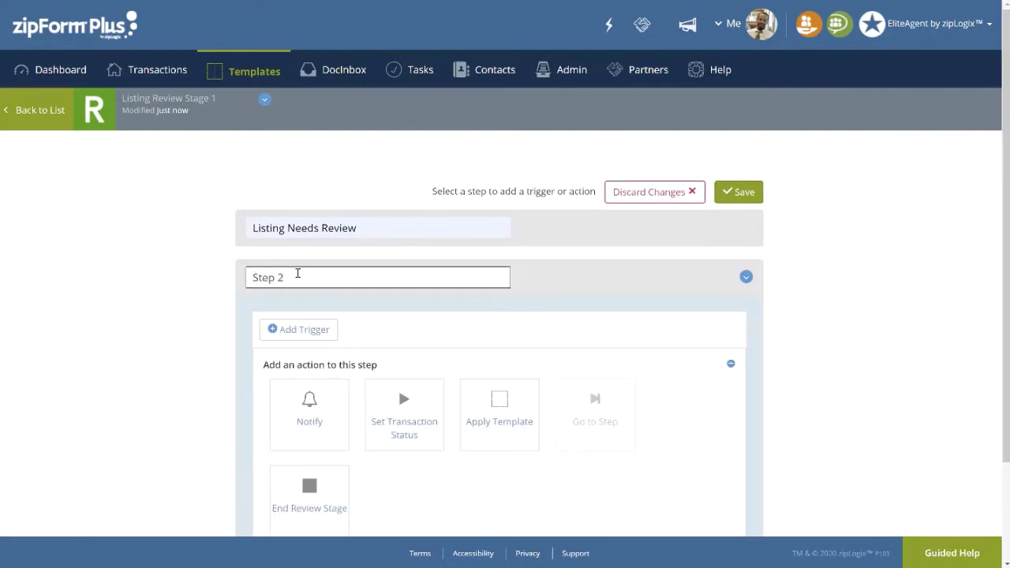
pyautogui.moveTo(291, 273); pyautogui.dragTo(232, 277)
pyautogui.write('Listing Approved')
pyautogui.click(281, 331)
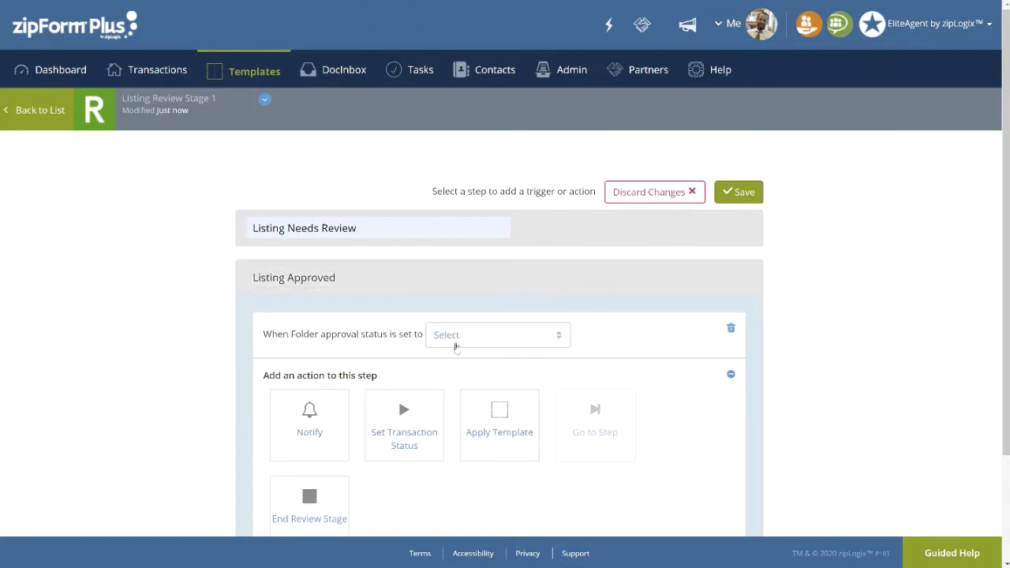
pyautogui.click(558, 335)
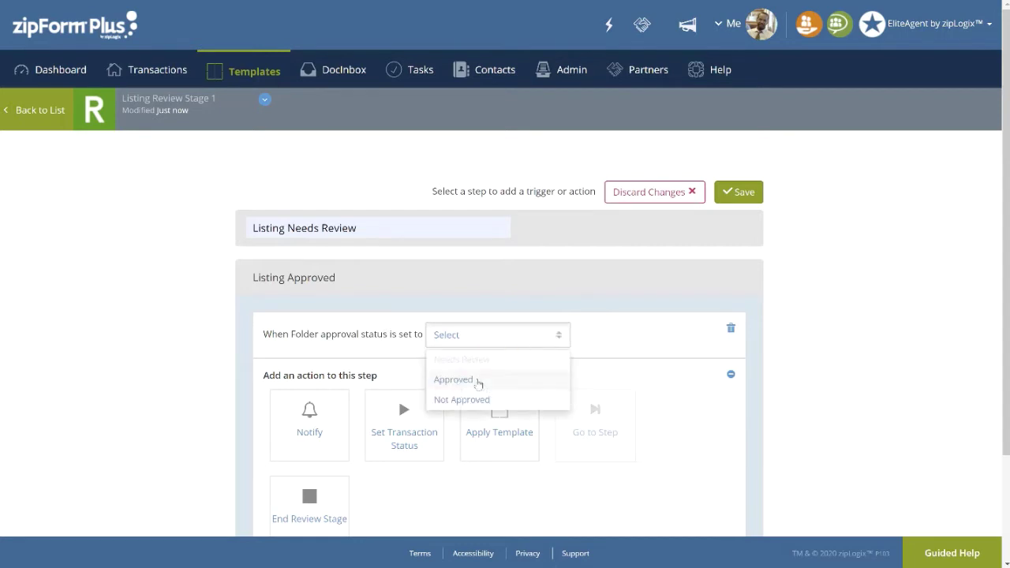
pyautogui.click(479, 382)
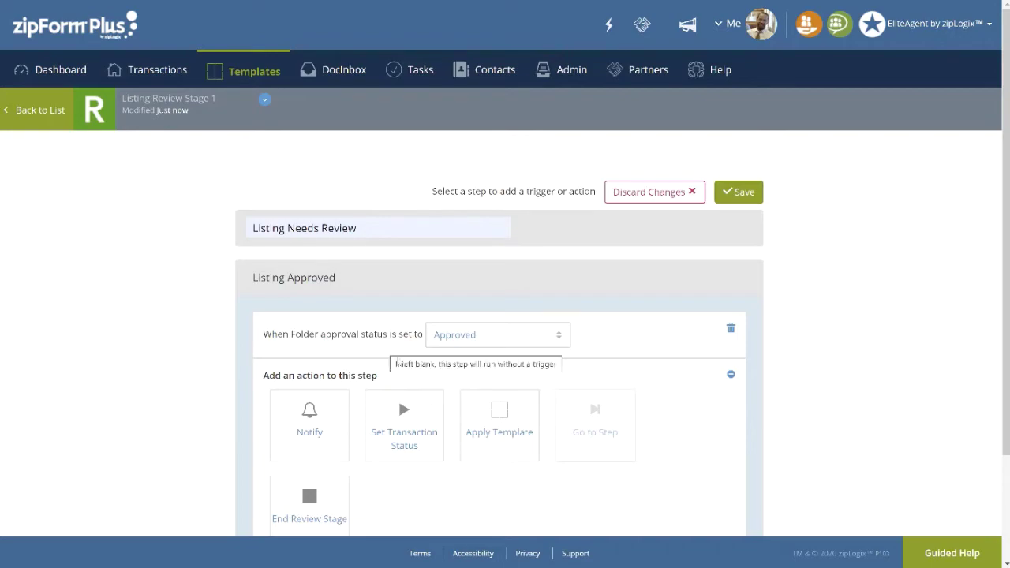
# - Add an e-mail and in-app notification sent to the reviewers
pyautogui.click(323, 418)
pyautogui.click(348, 102)
pyautogui.click(431, 101)
pyautogui.click(430, 166)
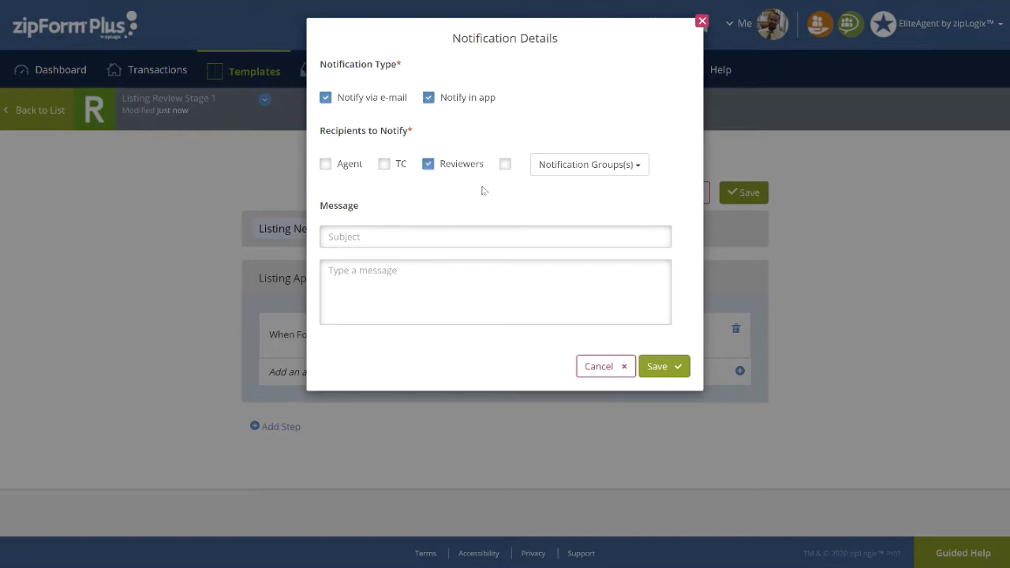
pyautogui.click(660, 366)
# - Add an action setting the transaction status to Active
pyautogui.click(741, 405)
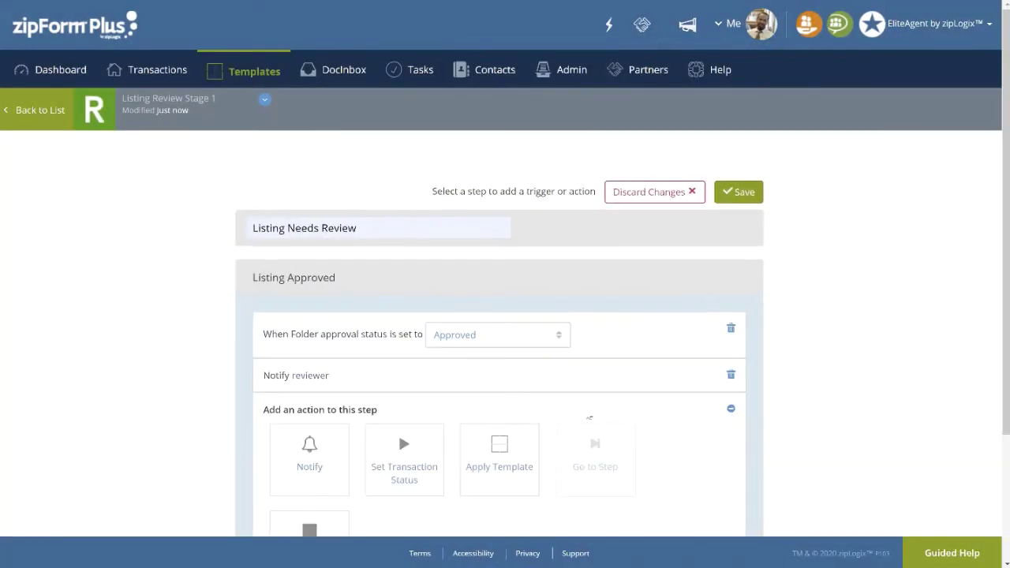
pyautogui.click(437, 447)
pyautogui.click(491, 416)
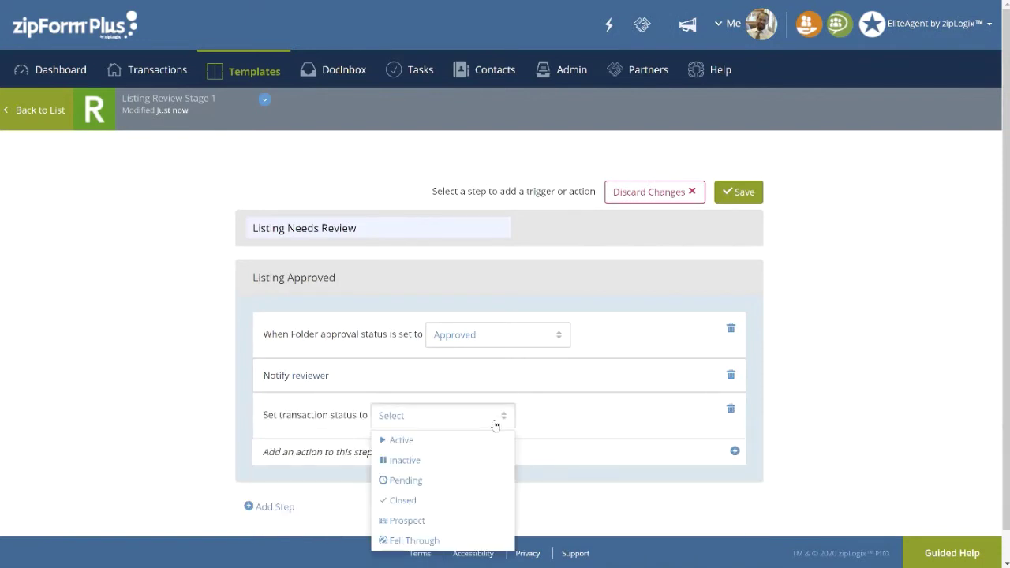
pyautogui.click(488, 440)
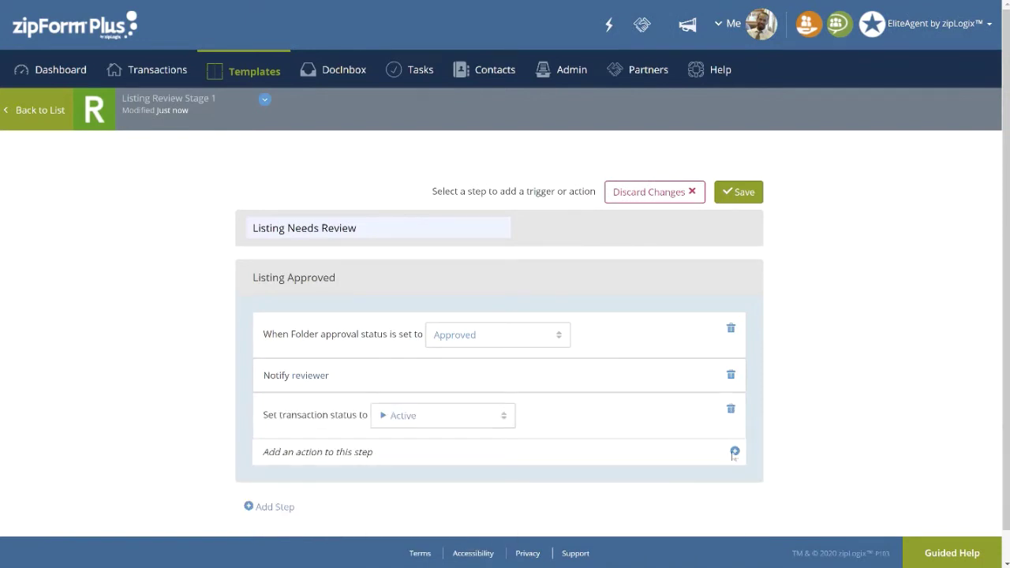
# - Add an action applying Sales Template 5
pyautogui.click(734, 452)
pyautogui.scroll(-3, 537, 470)
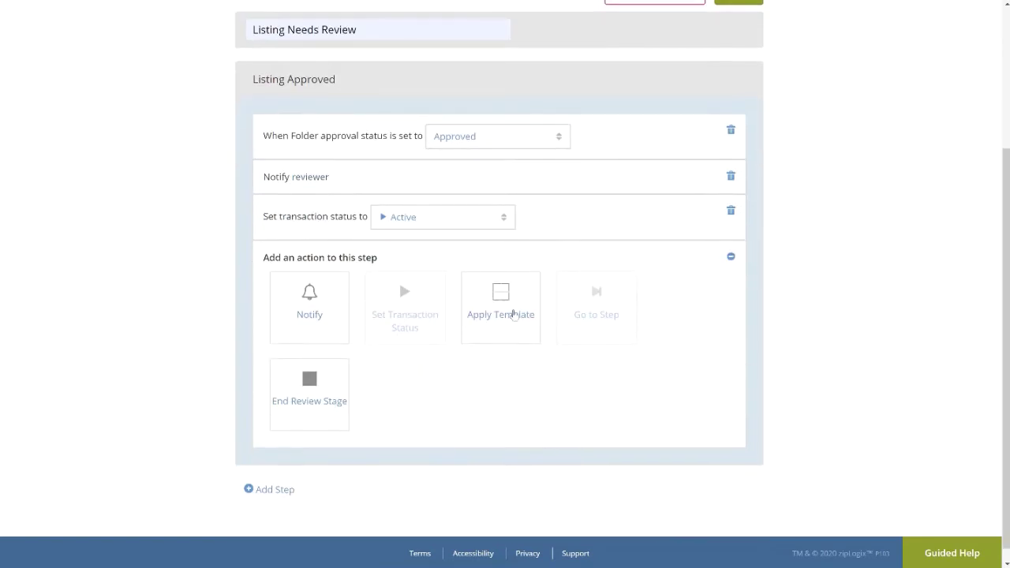
pyautogui.click(516, 313)
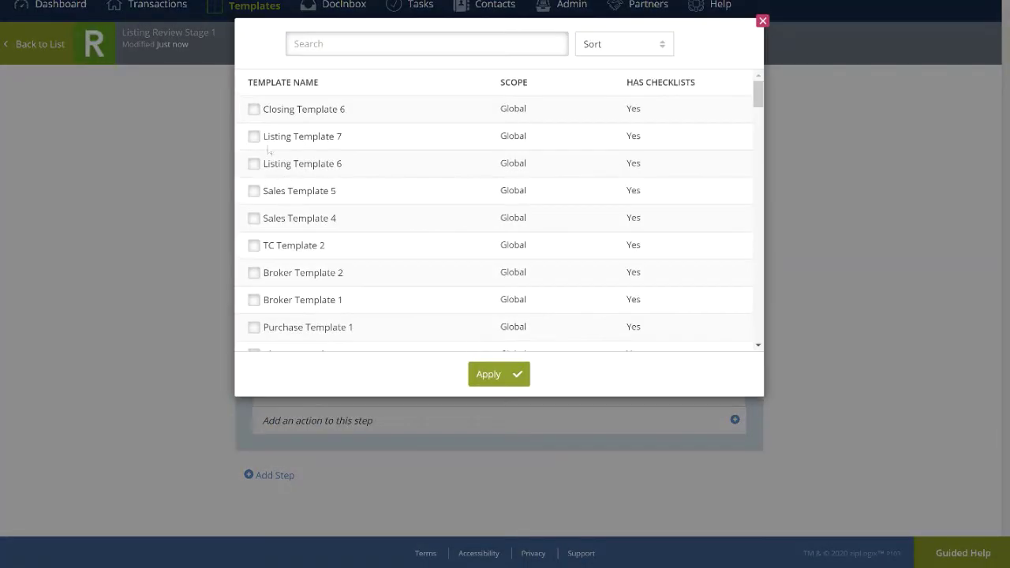
pyautogui.click(254, 191)
pyautogui.click(485, 371)
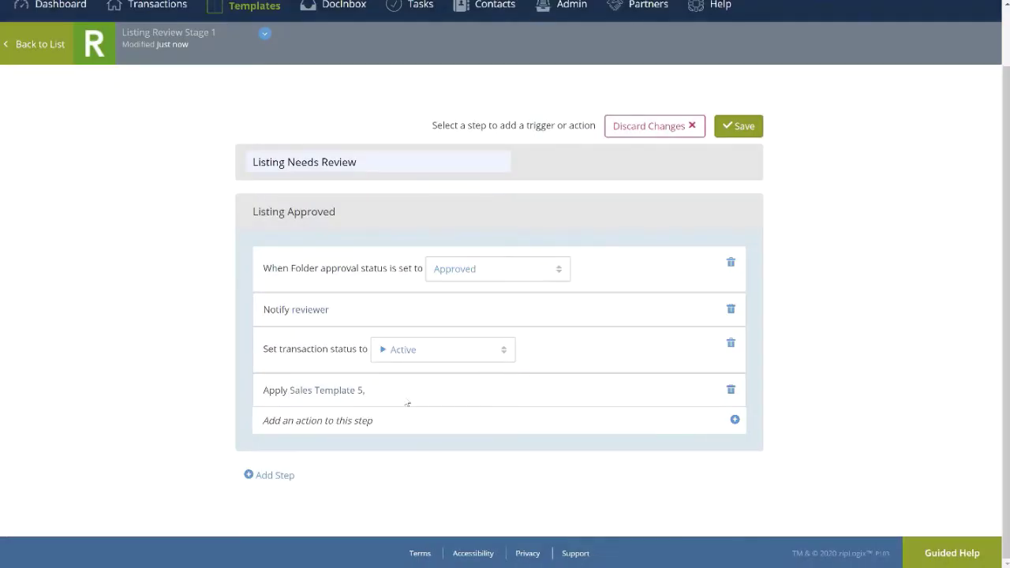
# - Add an End Review Stage action to finish the step
pyautogui.click(735, 420)
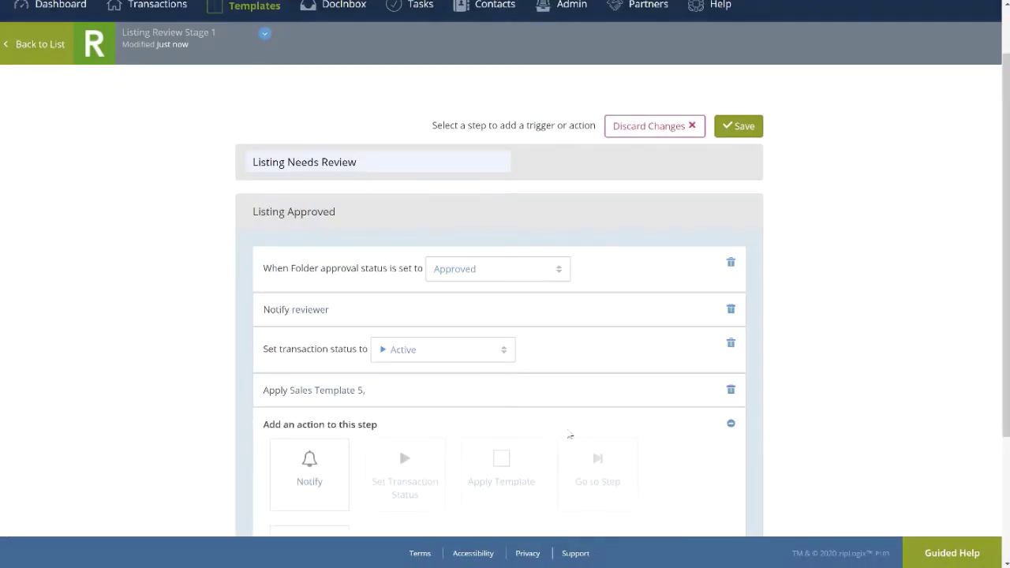
pyautogui.scroll(-2, 560, 435)
pyautogui.click(337, 420)
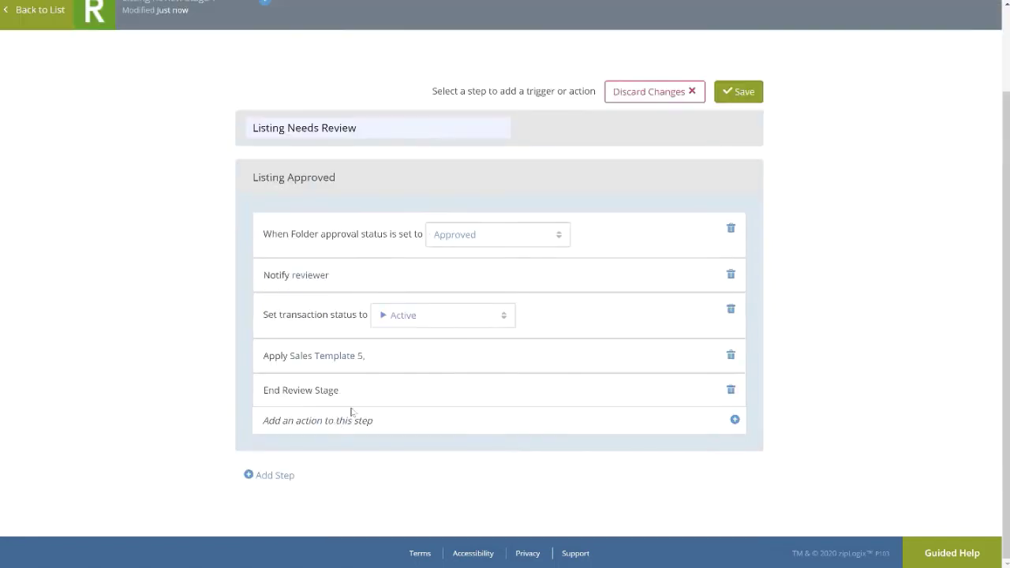
pyautogui.click(440, 385)
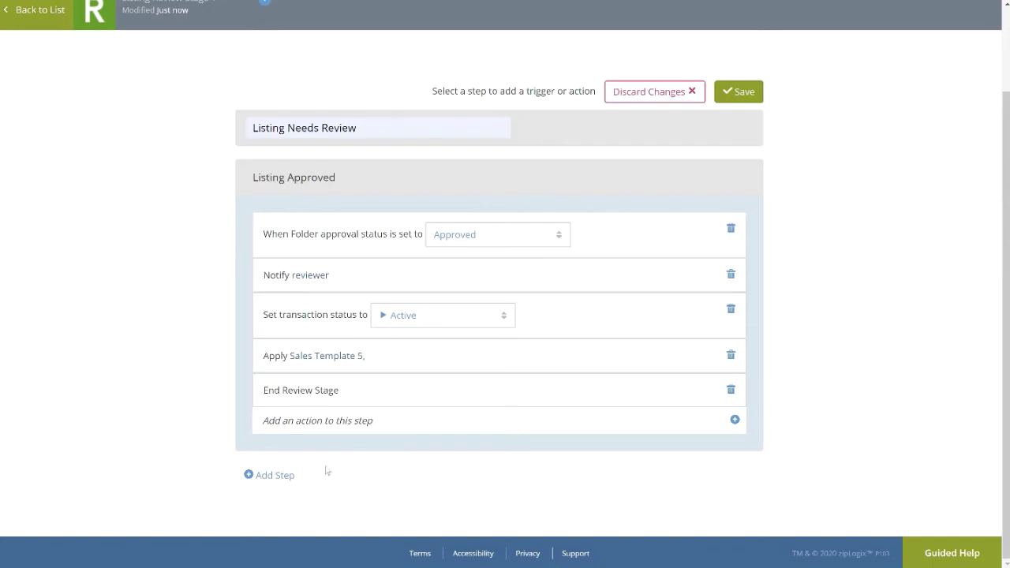
# - Add a third step and name it 'Listing Not Approved'
pyautogui.click(249, 474)
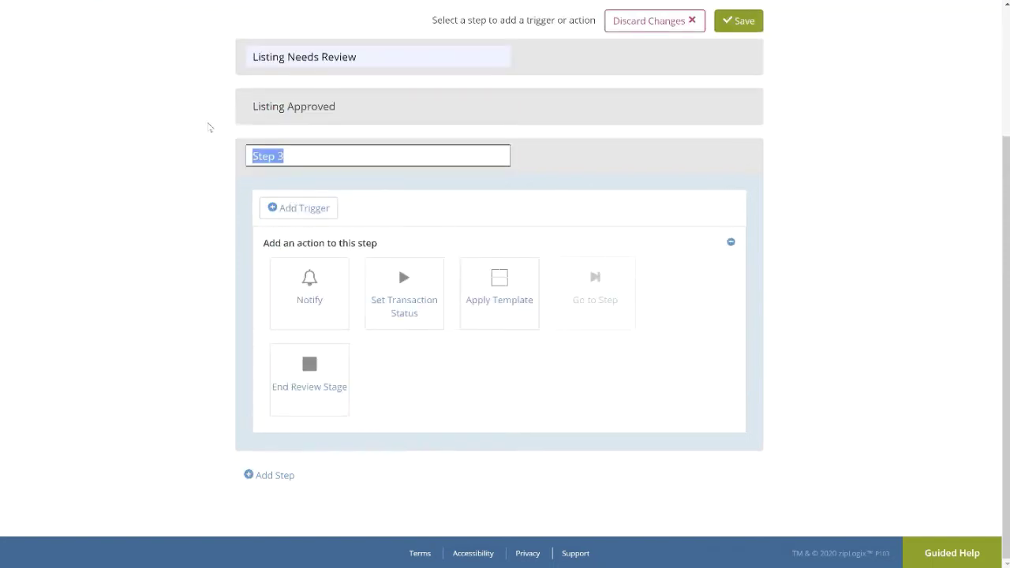
pyautogui.click(295, 153)
pyautogui.moveTo(296, 153); pyautogui.dragTo(240, 143)
pyautogui.write('Lisi')
pyautogui.press('BackSpace')
pyautogui.write('ti')
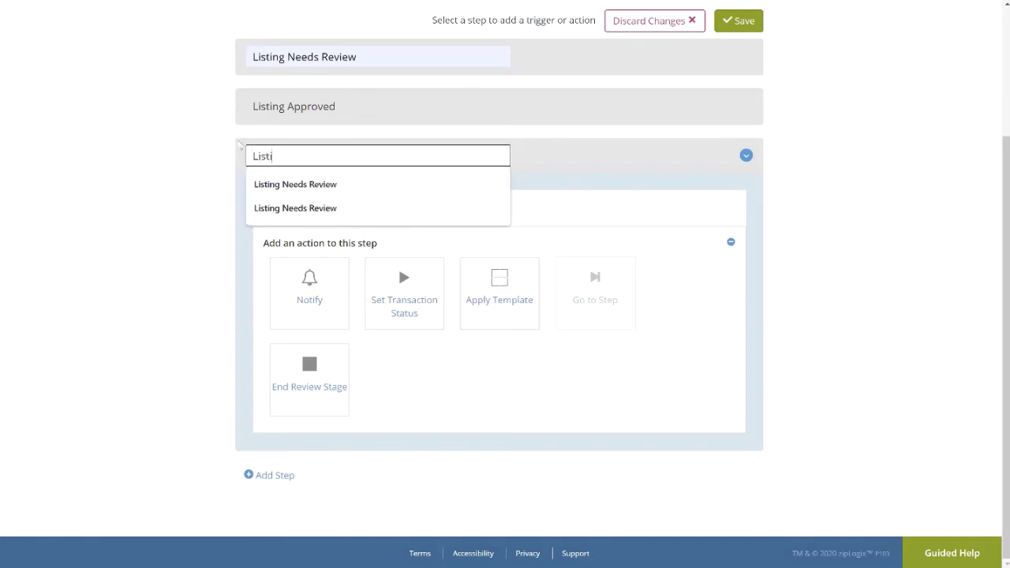
pyautogui.write('ng Not Approved')
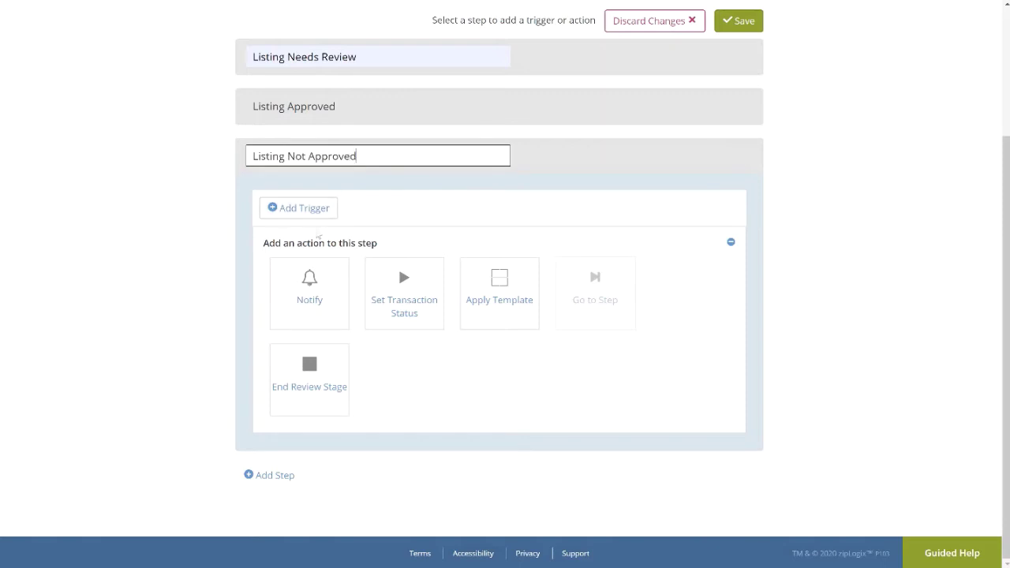
# - Trigger the step when folder approval status is set to Not Approved
pyautogui.click(304, 214)
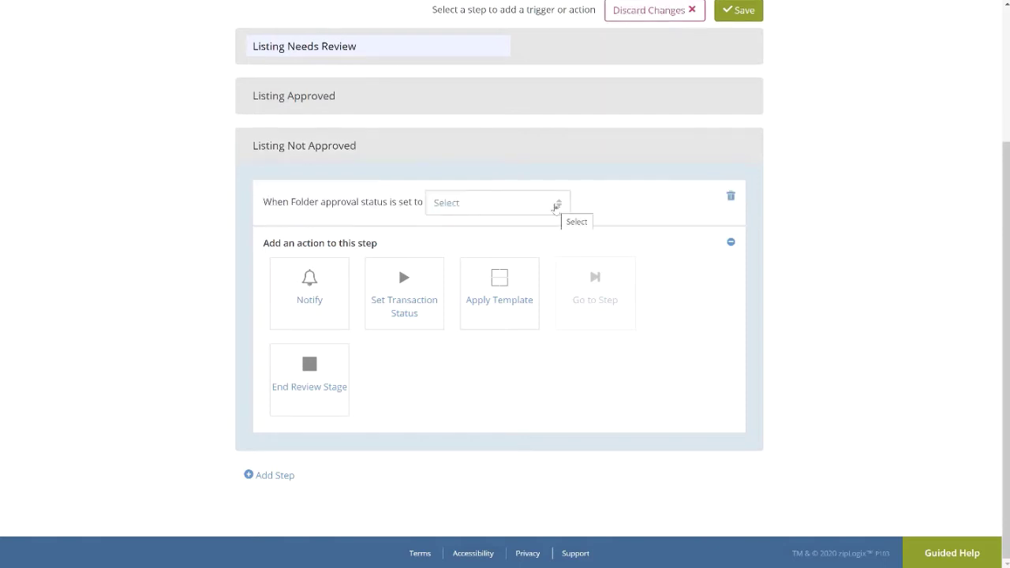
pyautogui.click(552, 203)
pyautogui.click(491, 269)
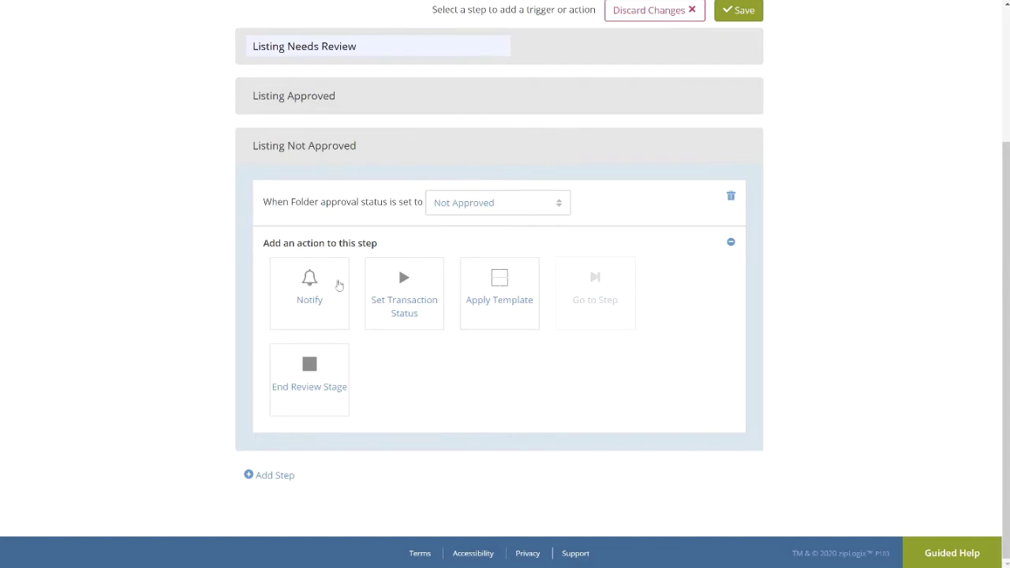
pyautogui.click(367, 223)
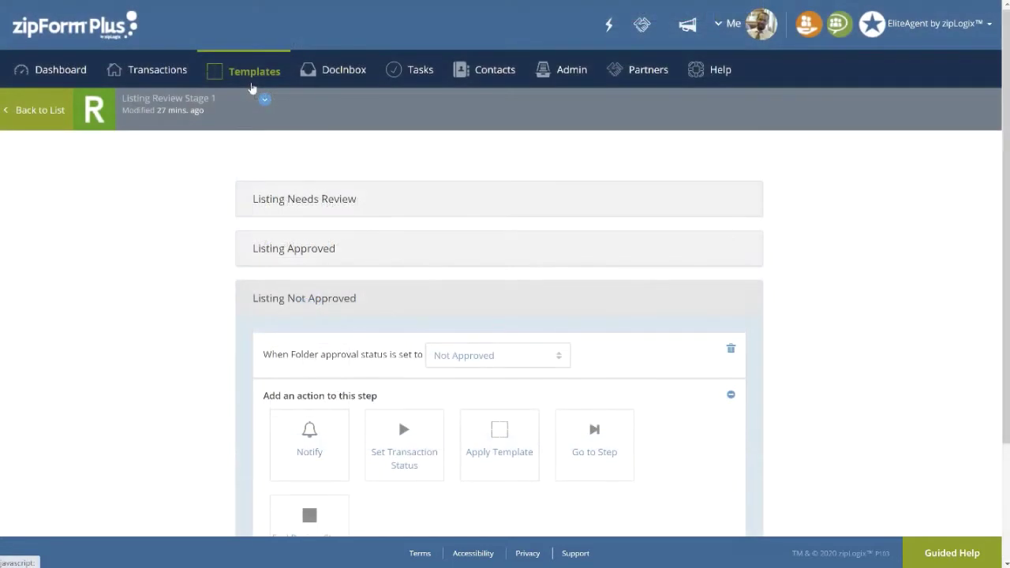
# - Go to the Forms and Checklists templates list and start a New template
pyautogui.moveTo(251, 86)
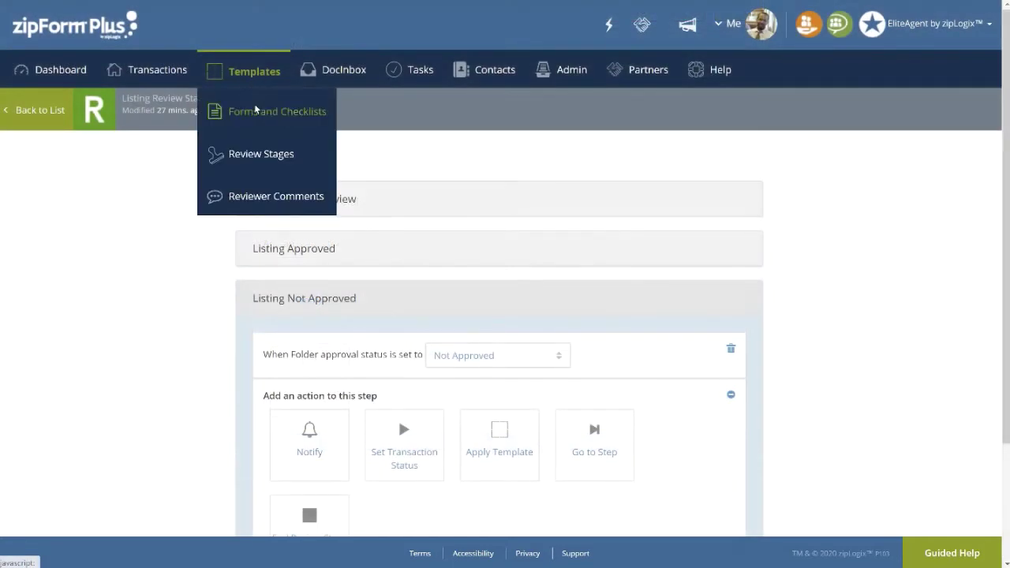
pyautogui.click(255, 112)
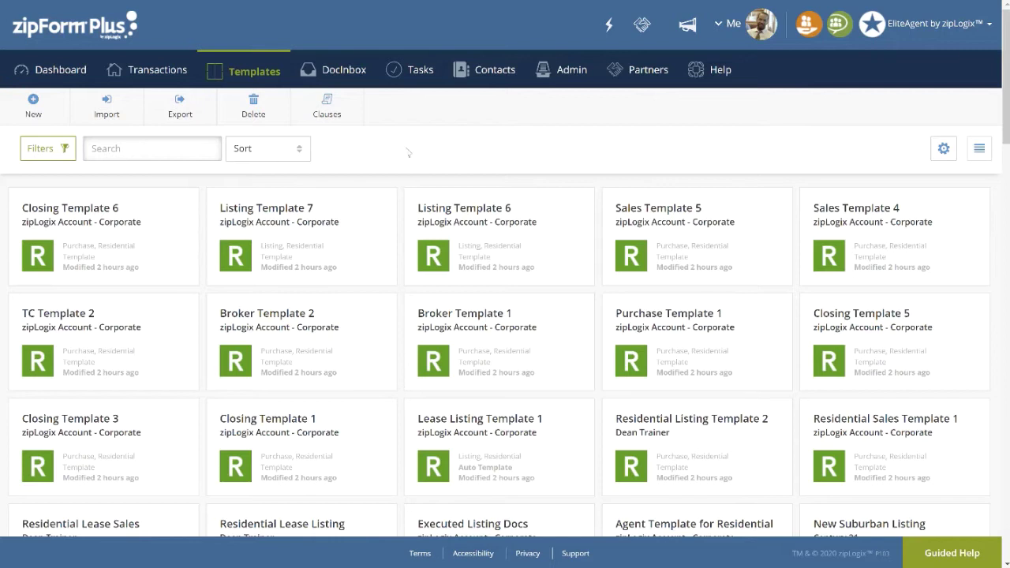
pyautogui.click(33, 107)
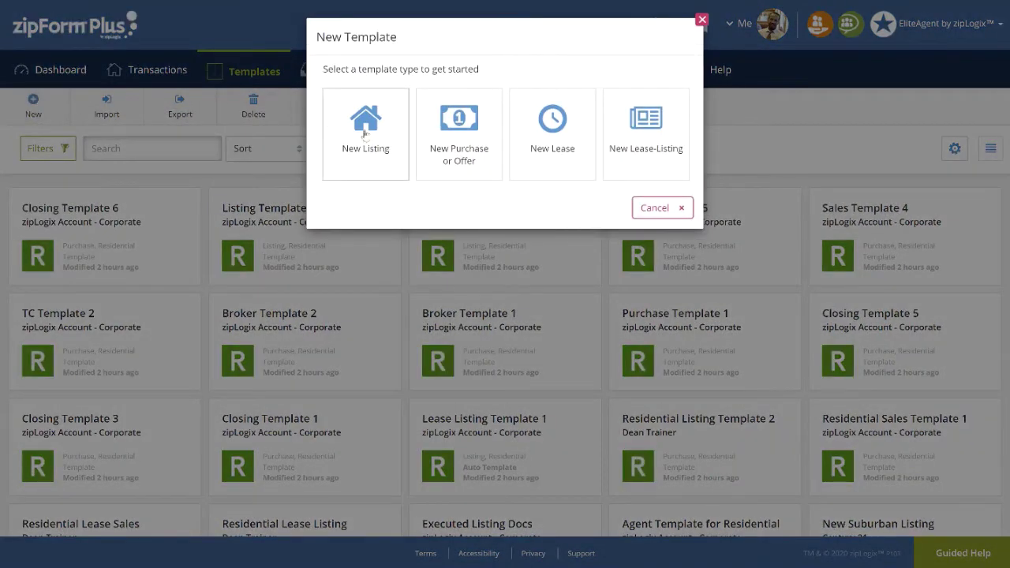
# - Create listing template 'Listing Template 1': Residential, Global, auto-applied to Listing/Residential transactions
pyautogui.click(364, 134)
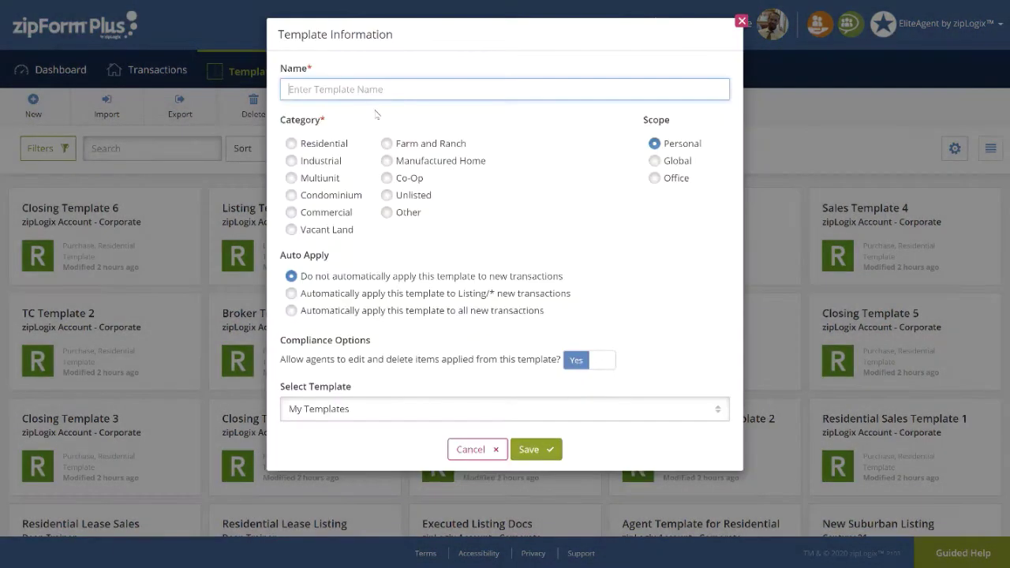
pyautogui.write('Li')
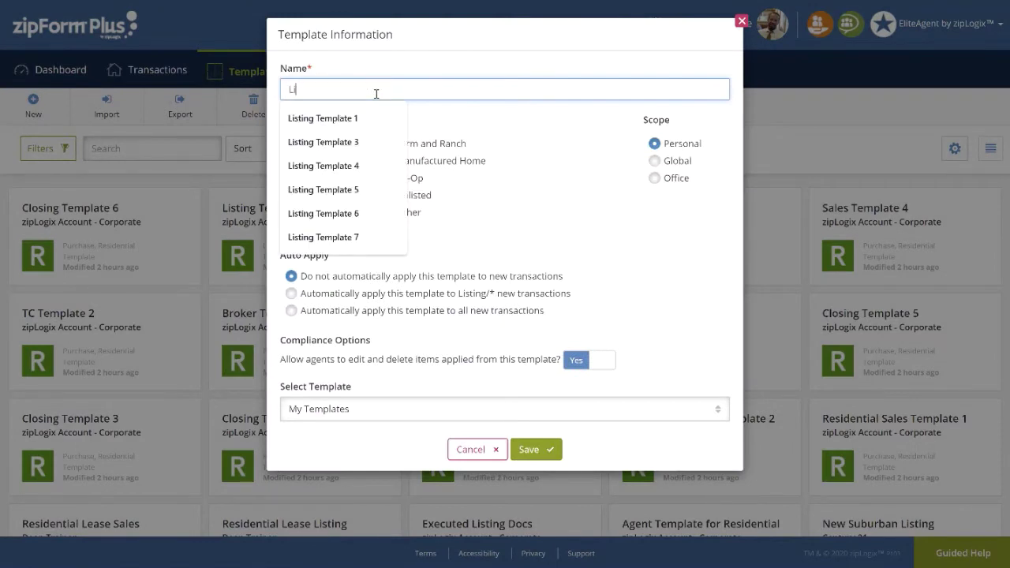
pyautogui.write('sting Template 1')
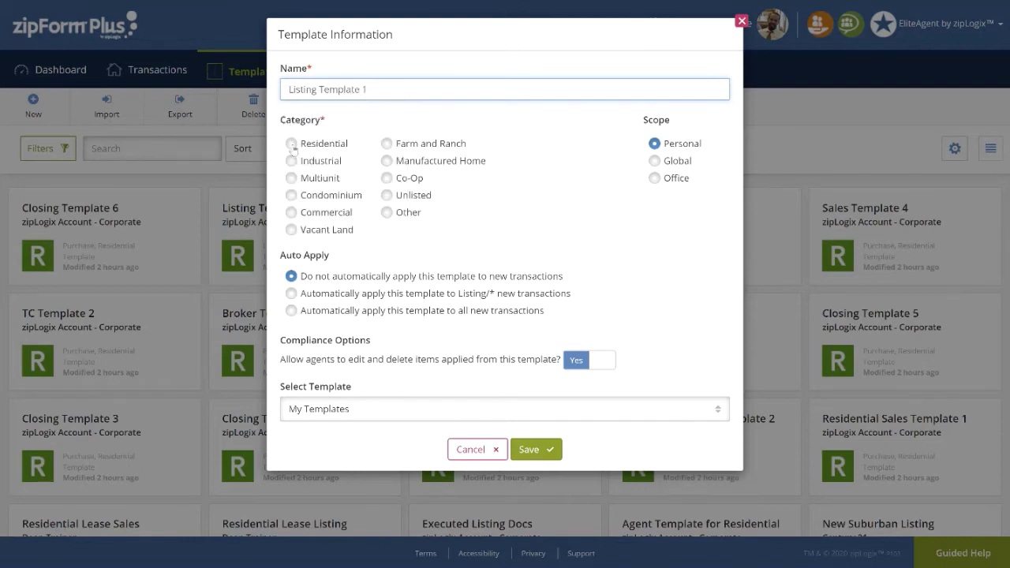
pyautogui.click(325, 143)
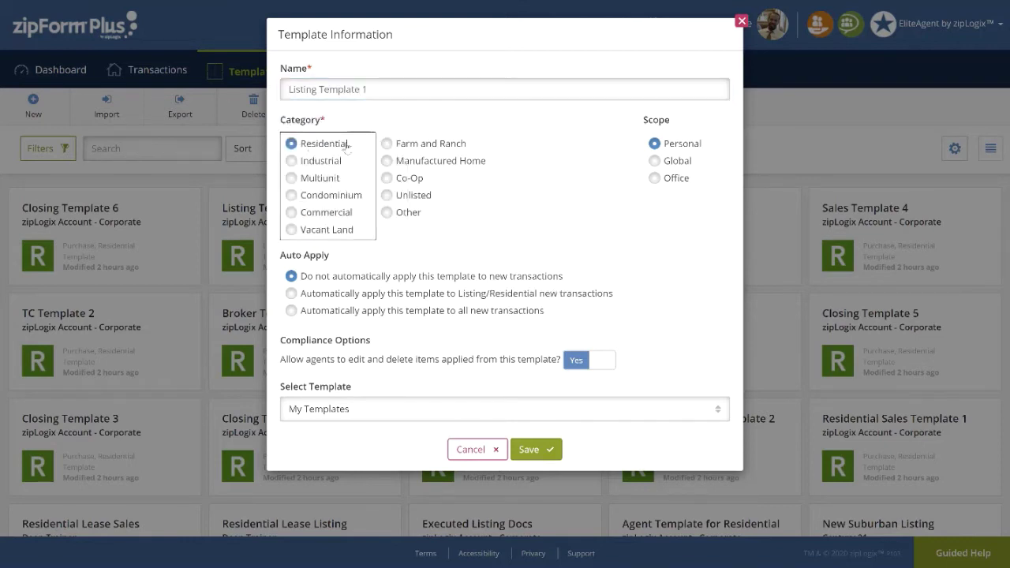
pyautogui.click(655, 161)
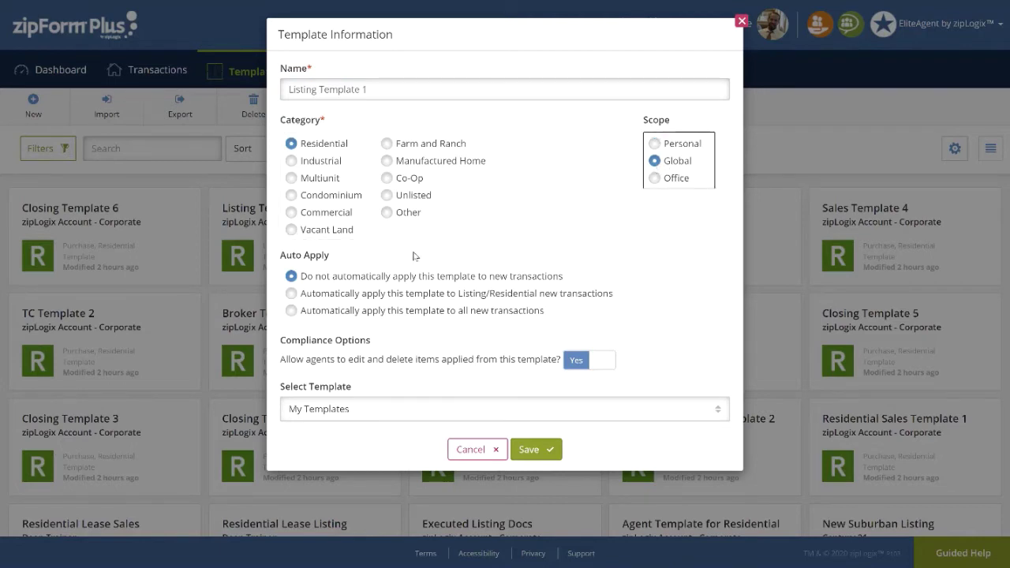
pyautogui.click(292, 294)
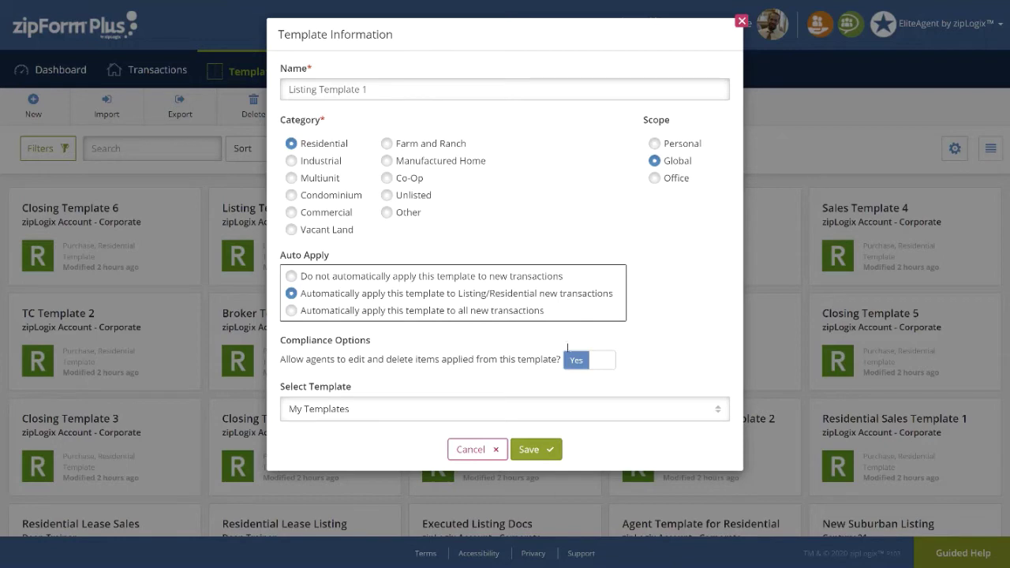
# - Stop agents editing template items, leave no base template, and save it
pyautogui.click(579, 361)
pyautogui.click(602, 365)
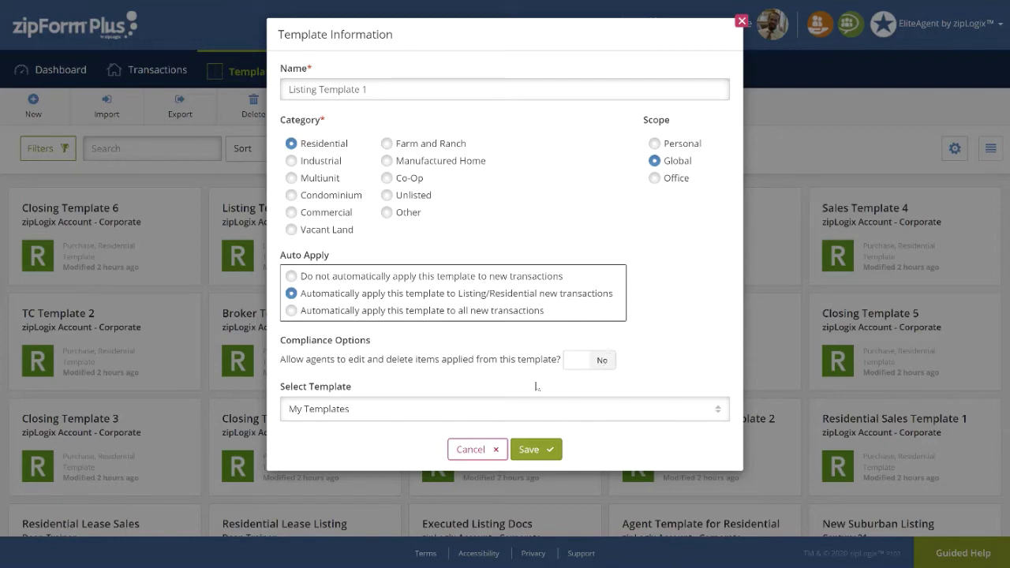
pyautogui.click(719, 410)
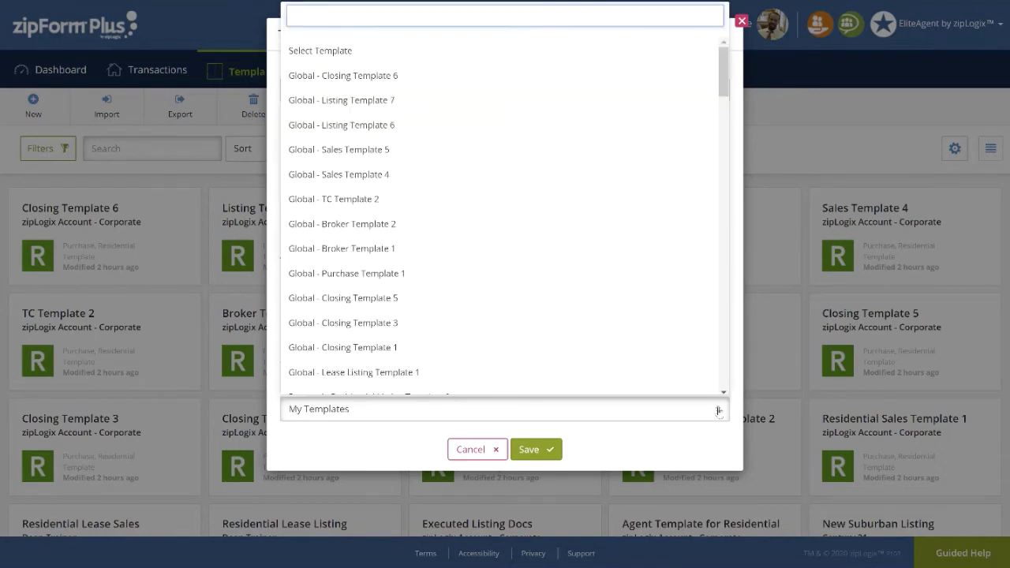
pyautogui.click(362, 59)
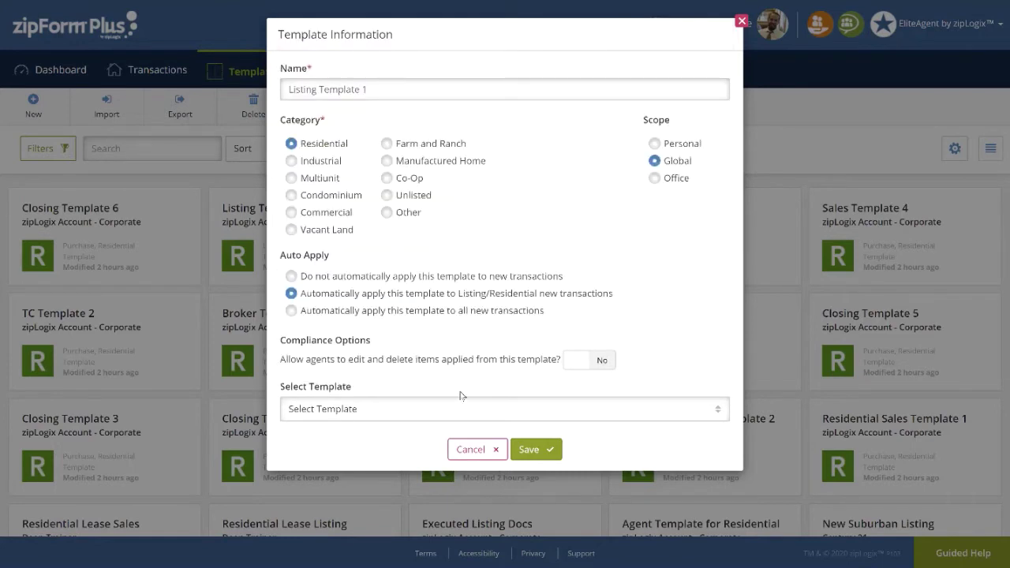
pyautogui.click(532, 451)
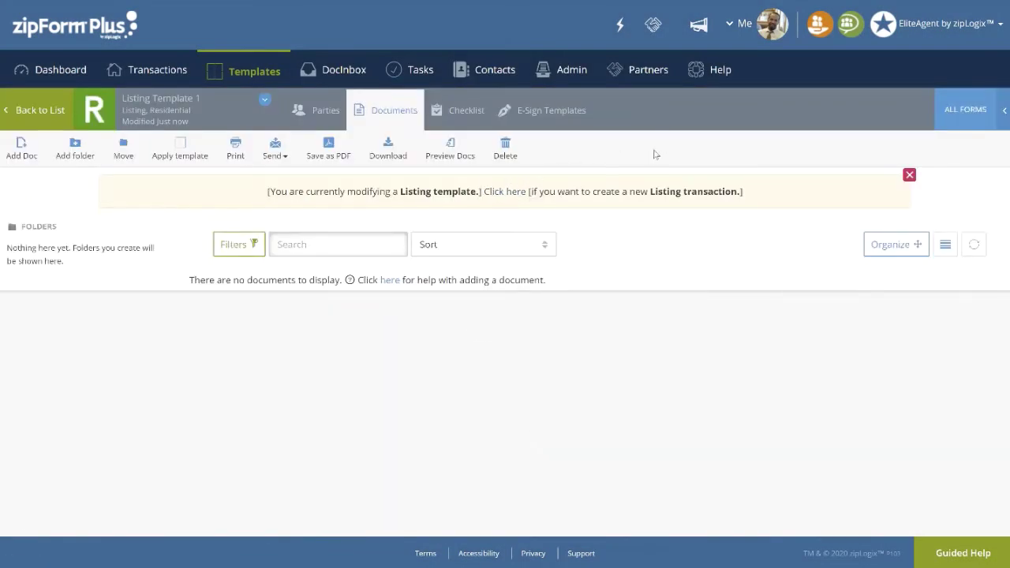
# - Add Standard Listing Contract Exclusive Right To Sell, Cover Sheet and Lead-Based Paint Disclosure from the form libraries
pyautogui.click(965, 111)
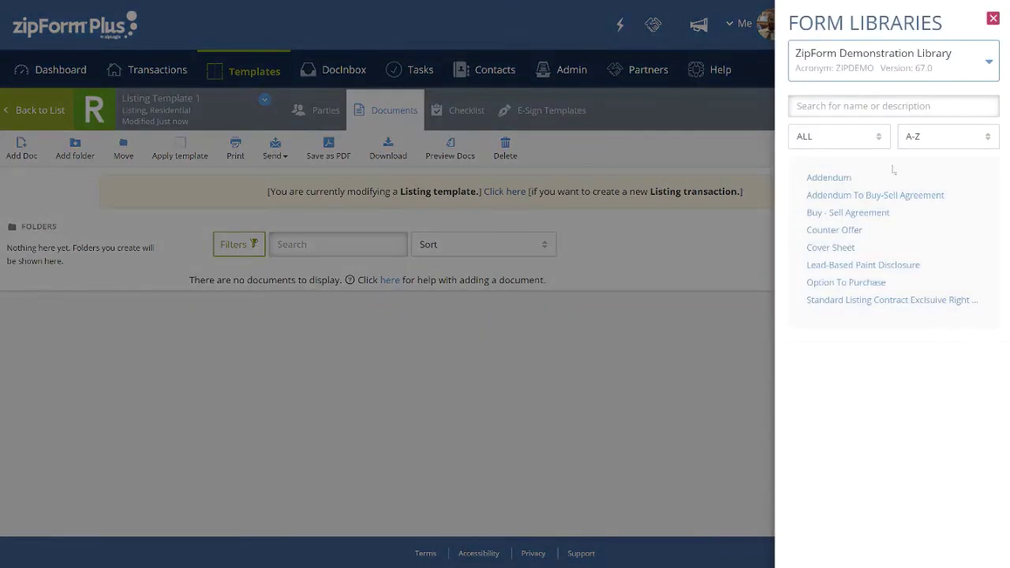
pyautogui.click(862, 301)
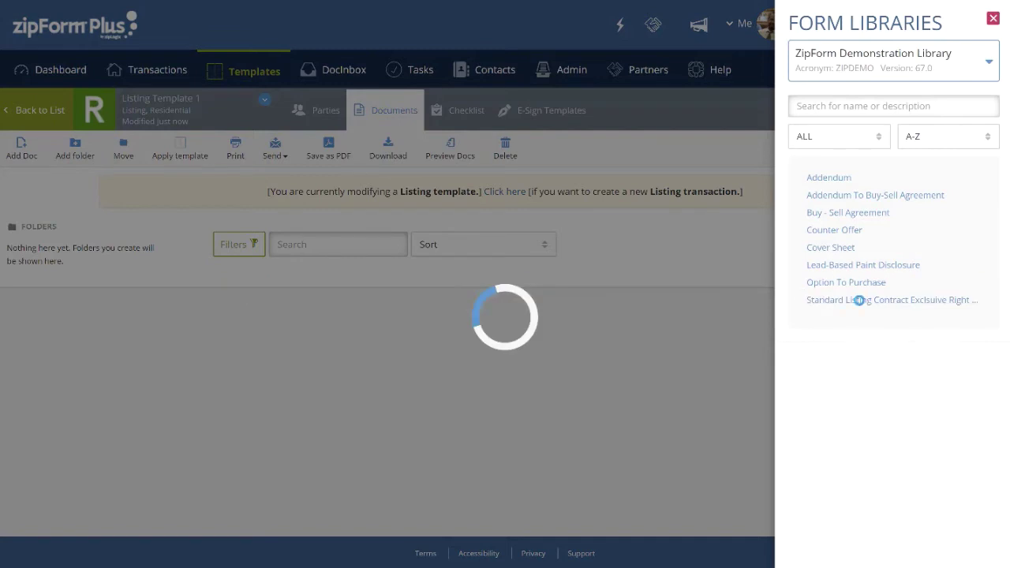
pyautogui.click(839, 251)
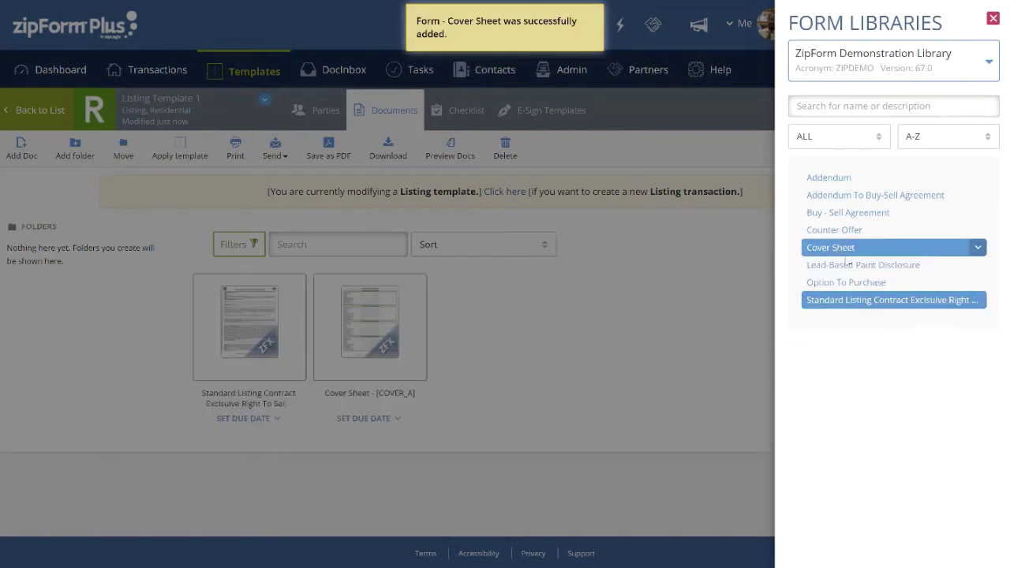
pyautogui.click(849, 268)
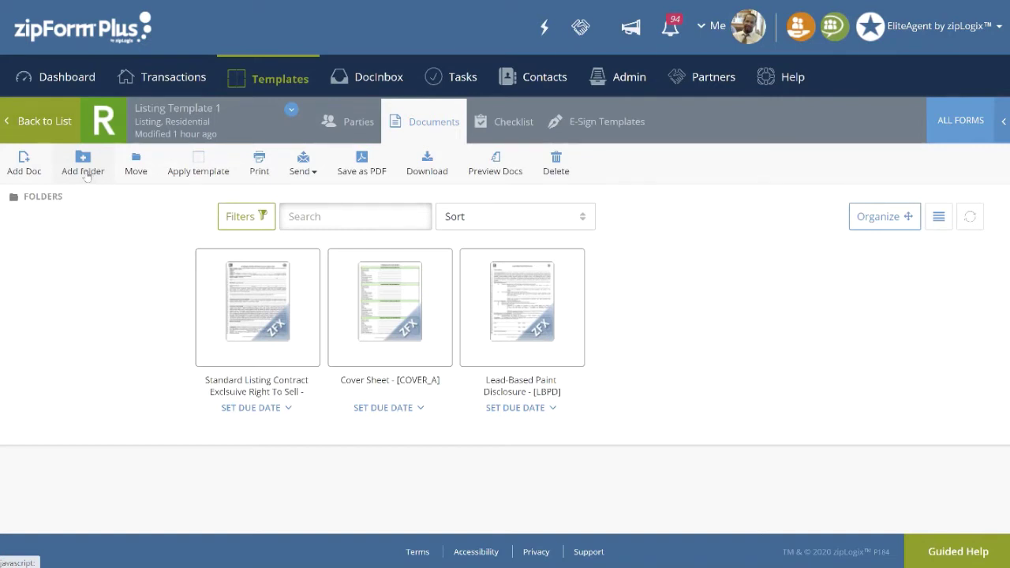
# - Create a folder named 'Final Listing Folder' and dismiss the browser password warning
pyautogui.click(83, 159)
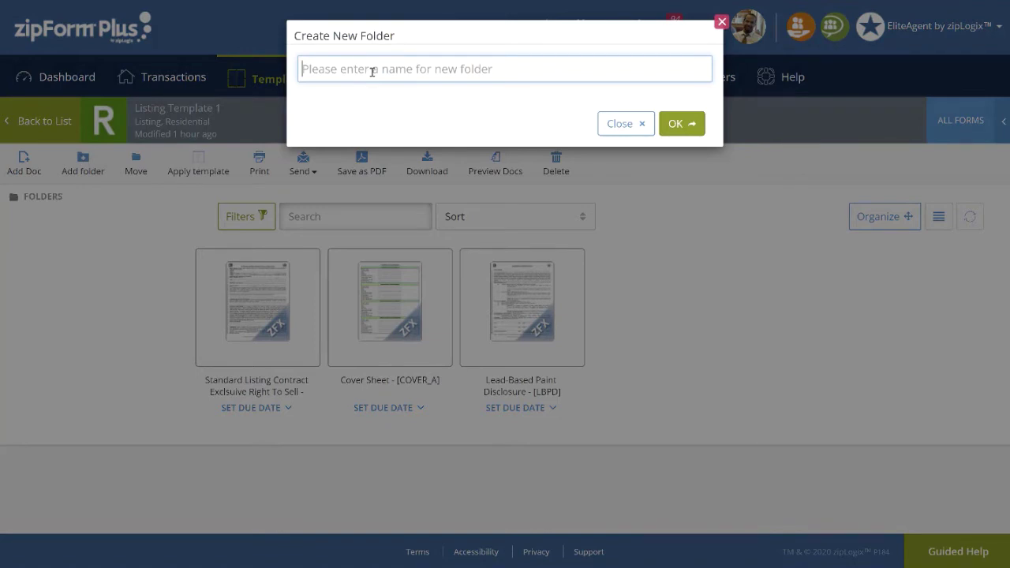
pyautogui.write('F')
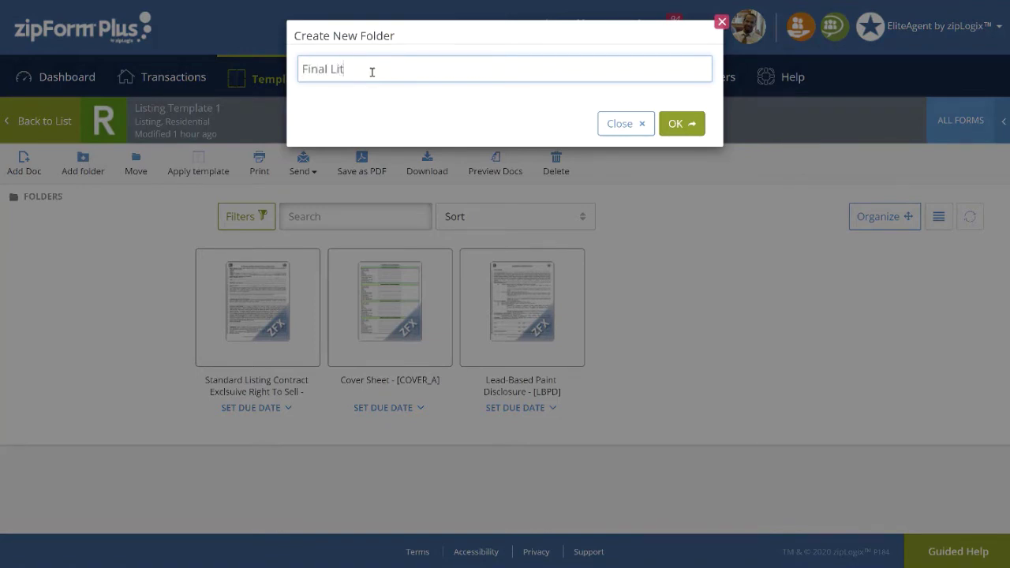
pyautogui.write('inal Listing Folder')
pyautogui.click(679, 123)
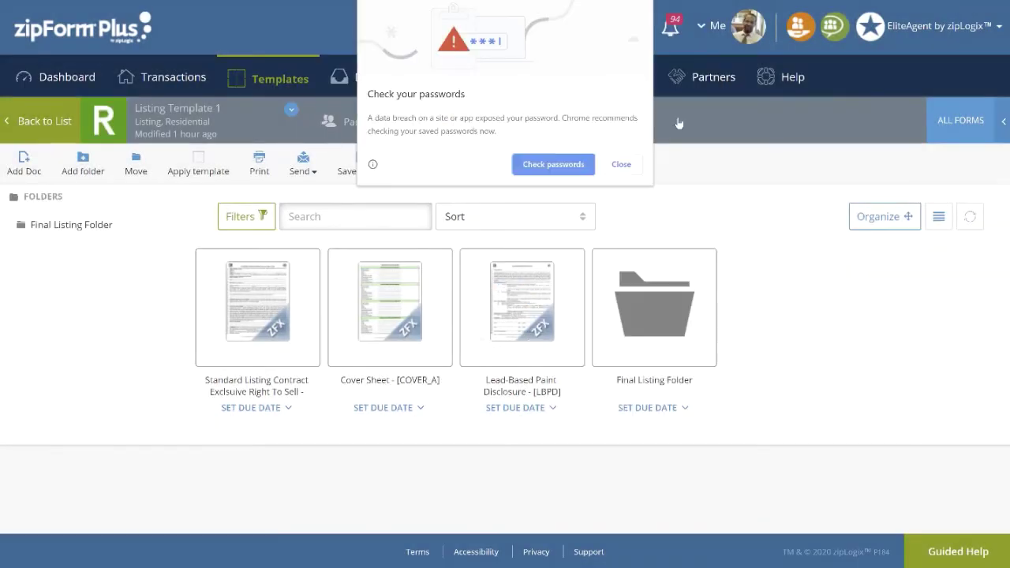
pyautogui.click(629, 166)
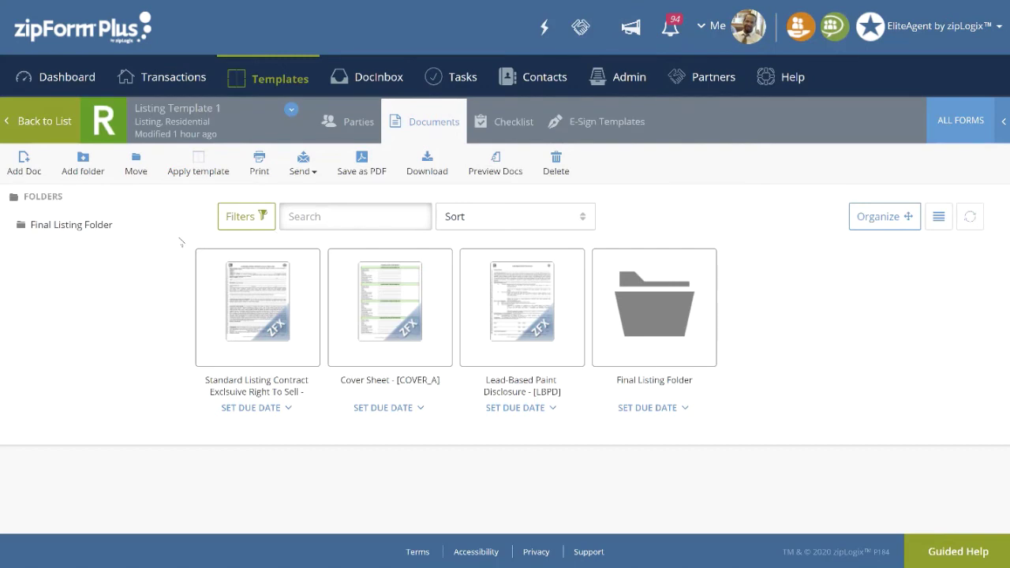
# - Create a required placeholder named Standard Listing Contract from the ZipForm Demonstration Library
pyautogui.click(24, 163)
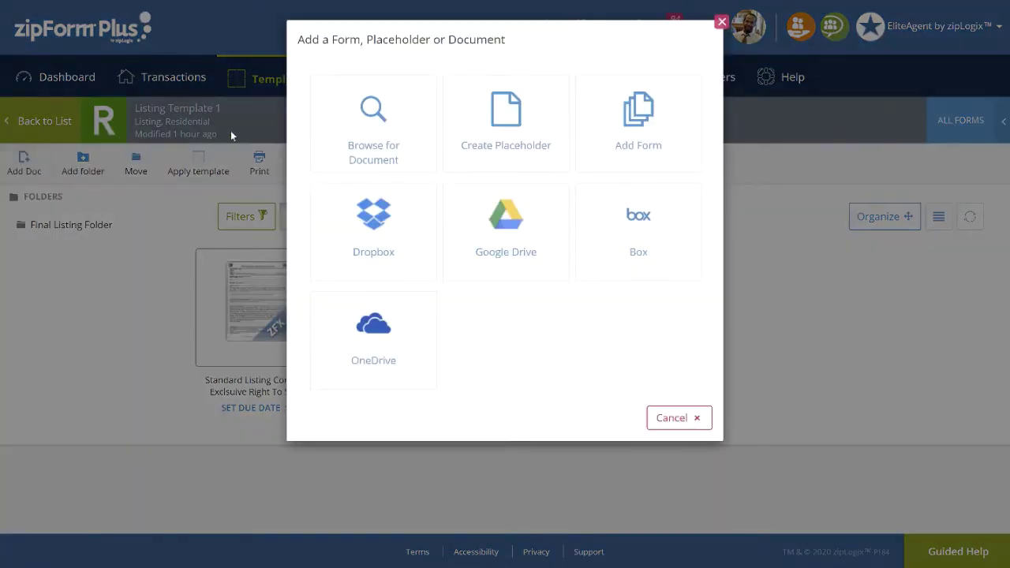
pyautogui.click(477, 139)
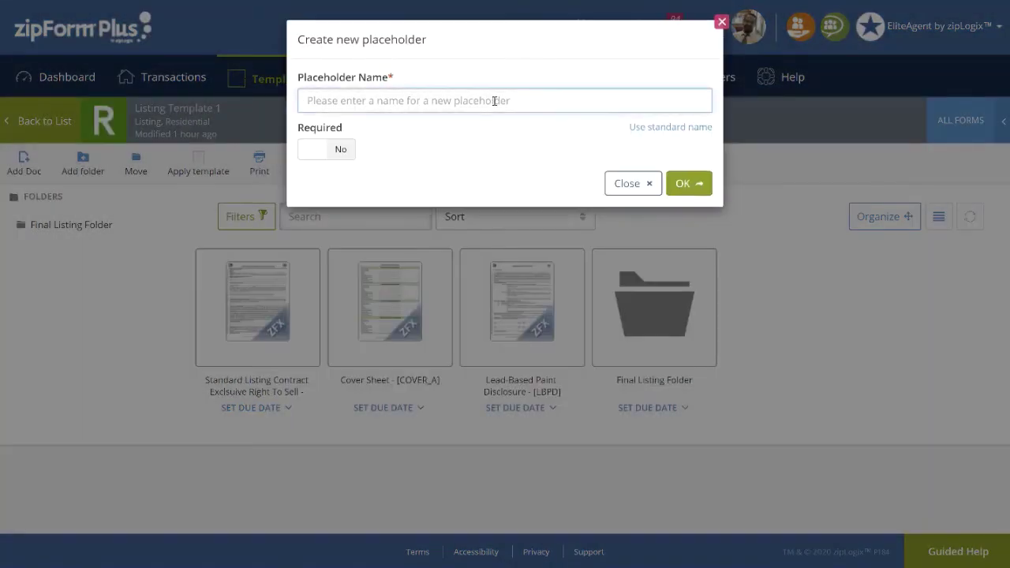
pyautogui.click(654, 129)
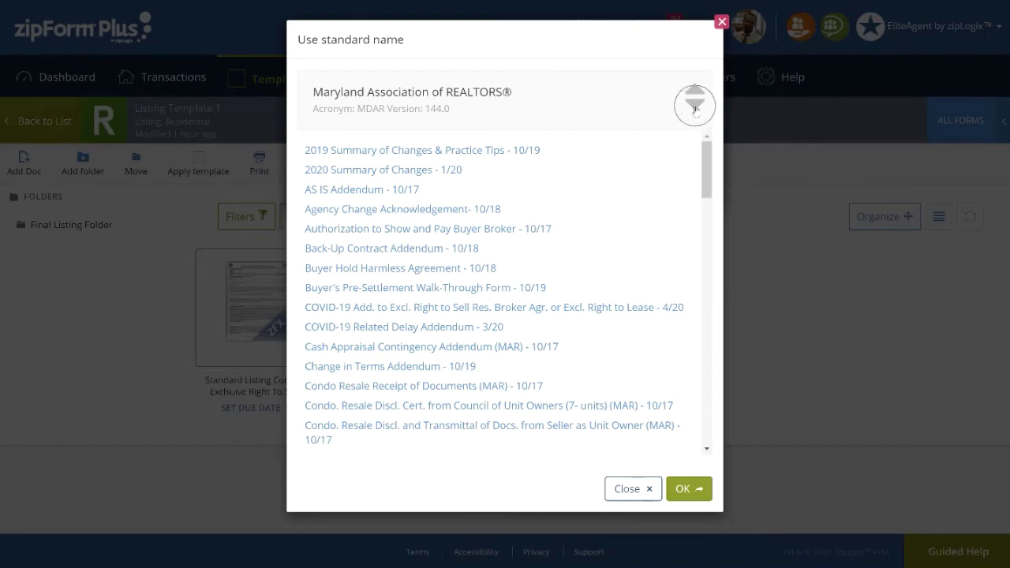
pyautogui.click(695, 103)
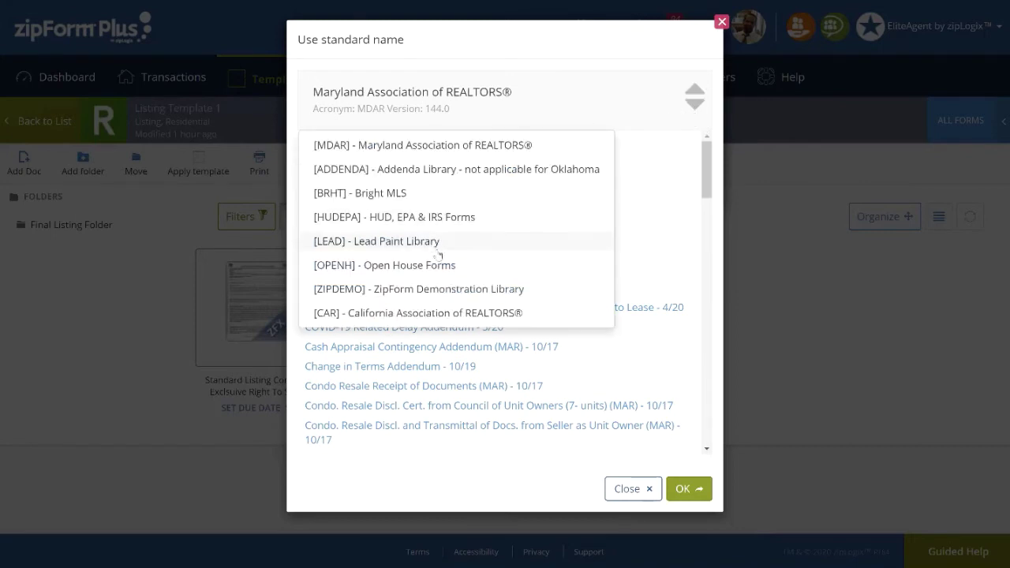
pyautogui.click(447, 291)
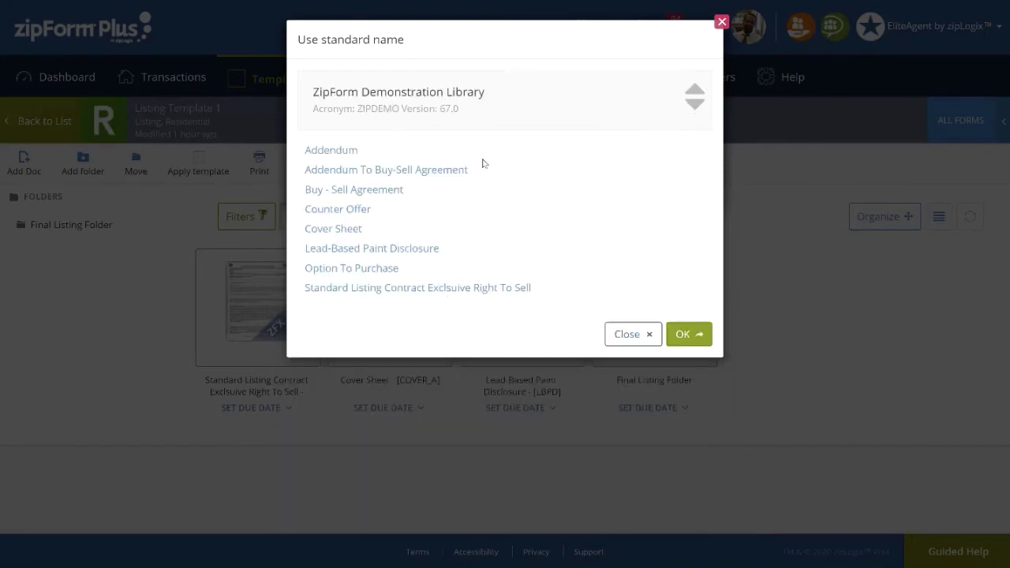
pyautogui.click(455, 289)
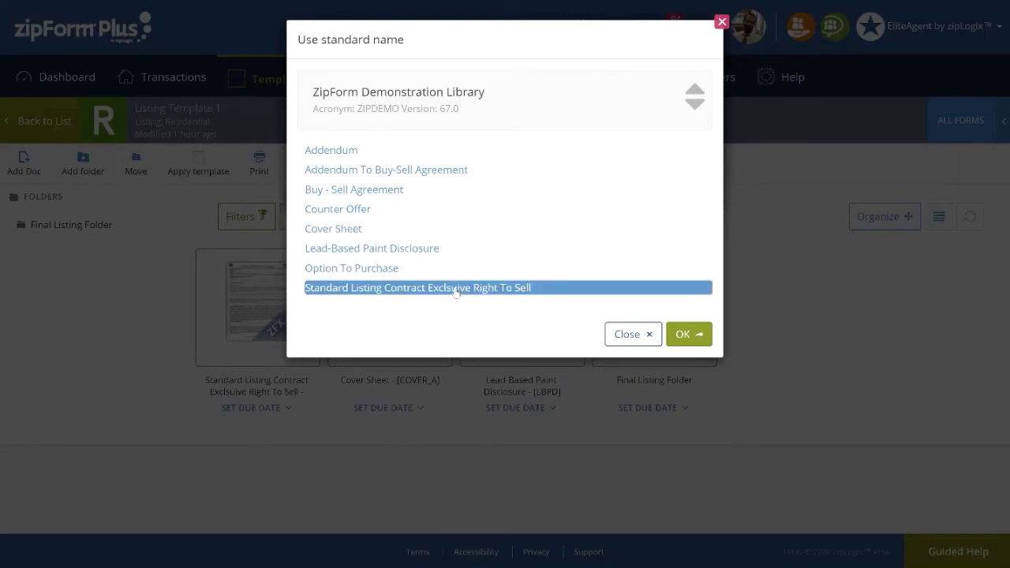
pyautogui.click(681, 336)
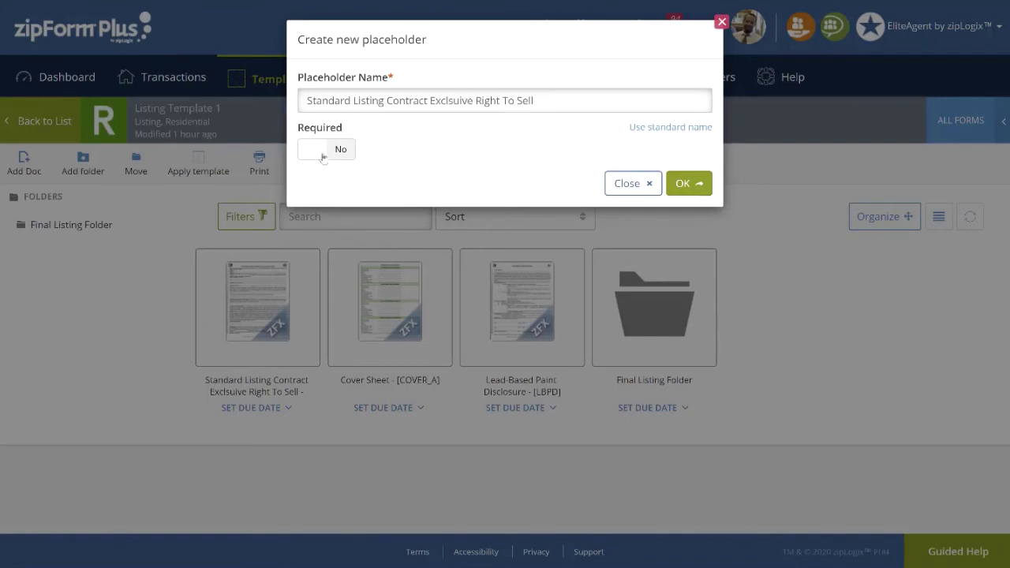
pyautogui.click(330, 158)
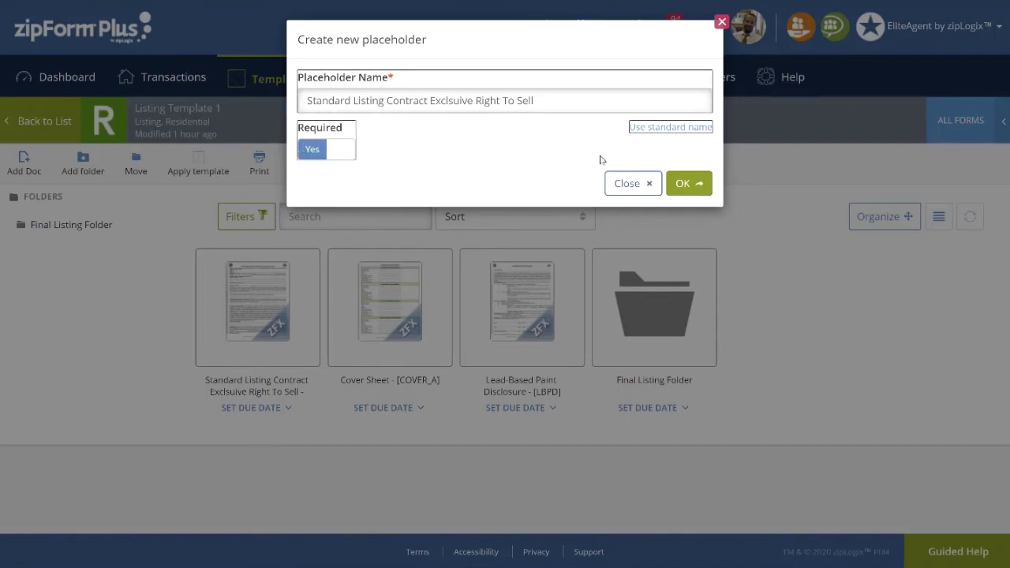
pyautogui.click(689, 183)
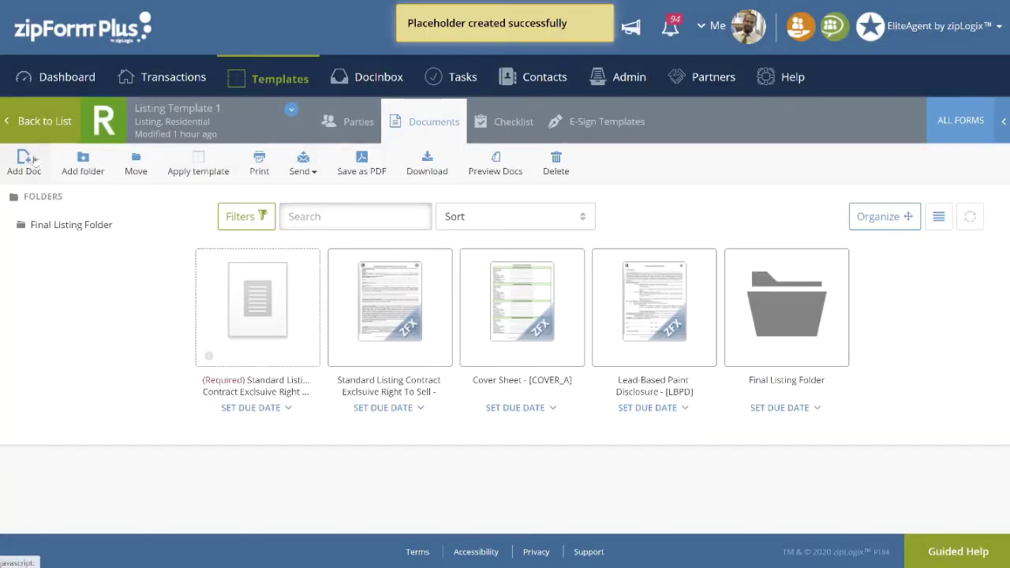
# - Create a required placeholder named Lead-Based Paint Disclosure from the ZipForm Demonstration Library
pyautogui.click(33, 160)
pyautogui.click(488, 142)
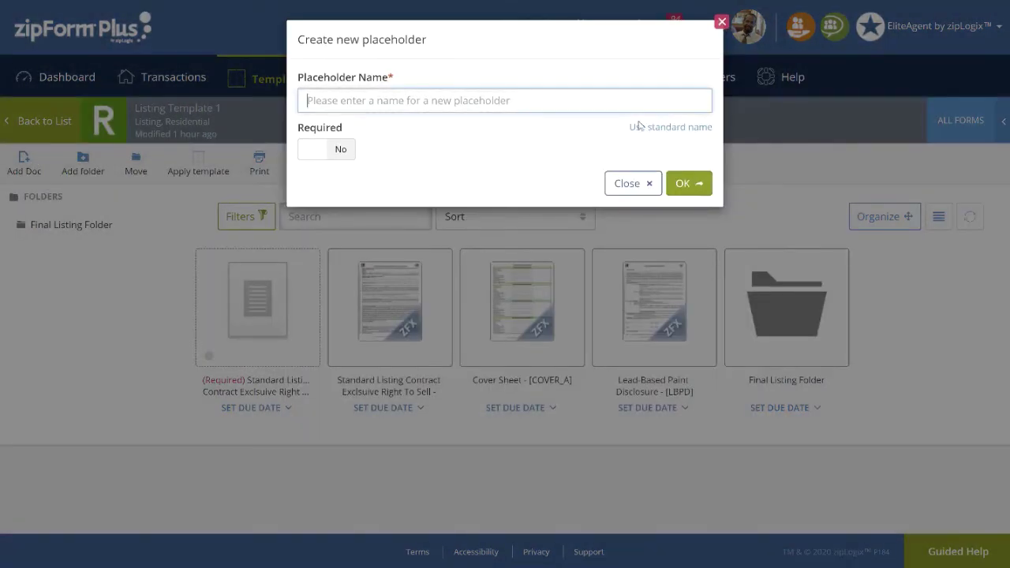
pyautogui.click(644, 128)
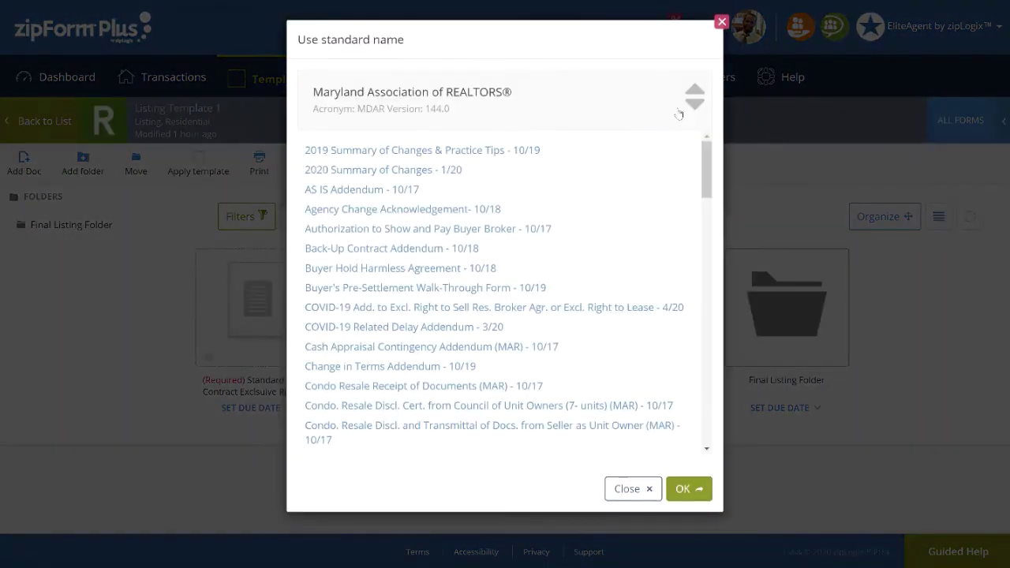
pyautogui.click(683, 109)
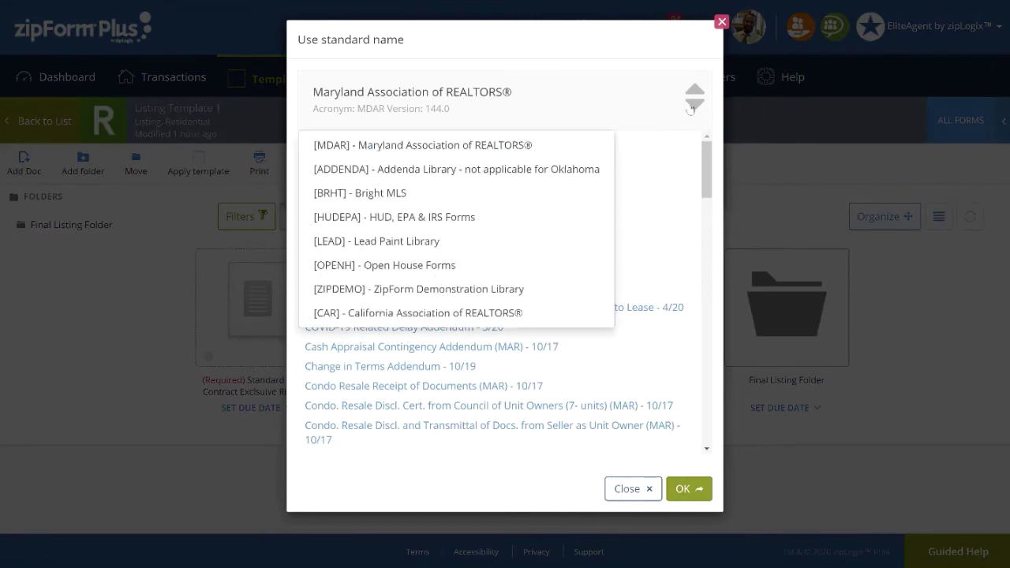
pyautogui.click(509, 289)
pyautogui.click(440, 249)
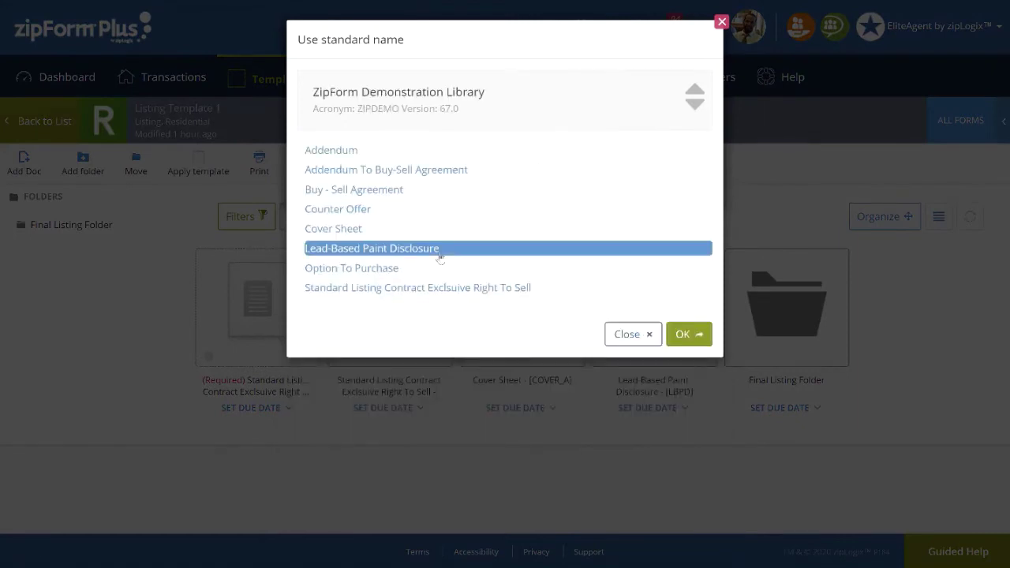
pyautogui.click(684, 334)
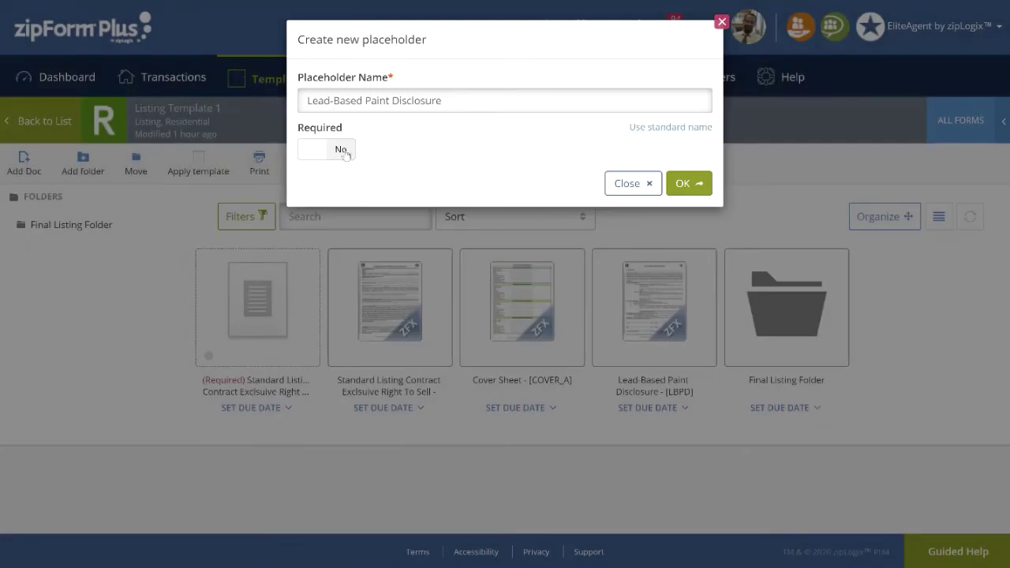
pyautogui.click(334, 150)
pyautogui.click(683, 184)
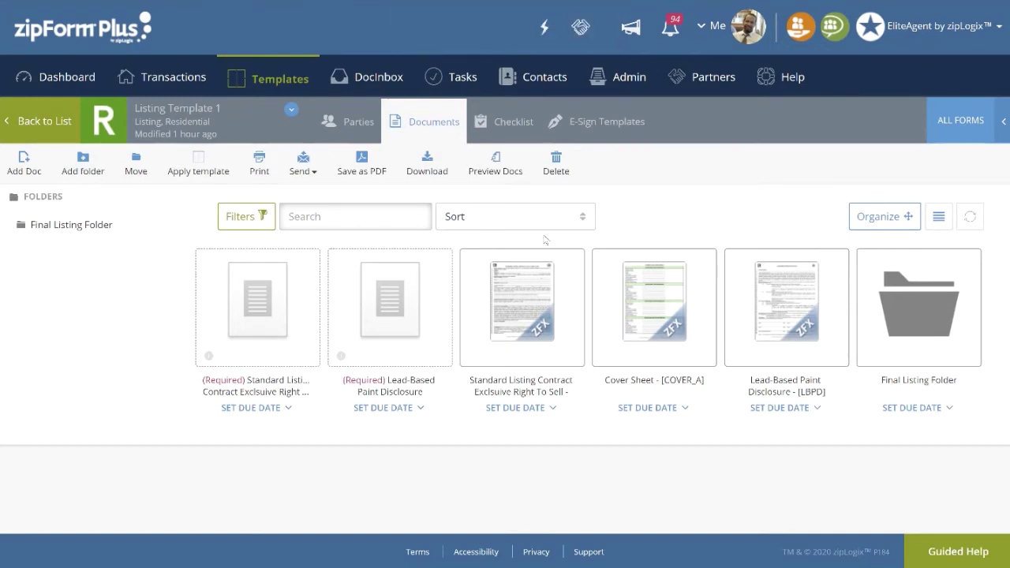
# - Drop the Standard Listing Contract and Lead-Based Paint placeholders onto their matching form cards
pyautogui.moveTo(254, 312)
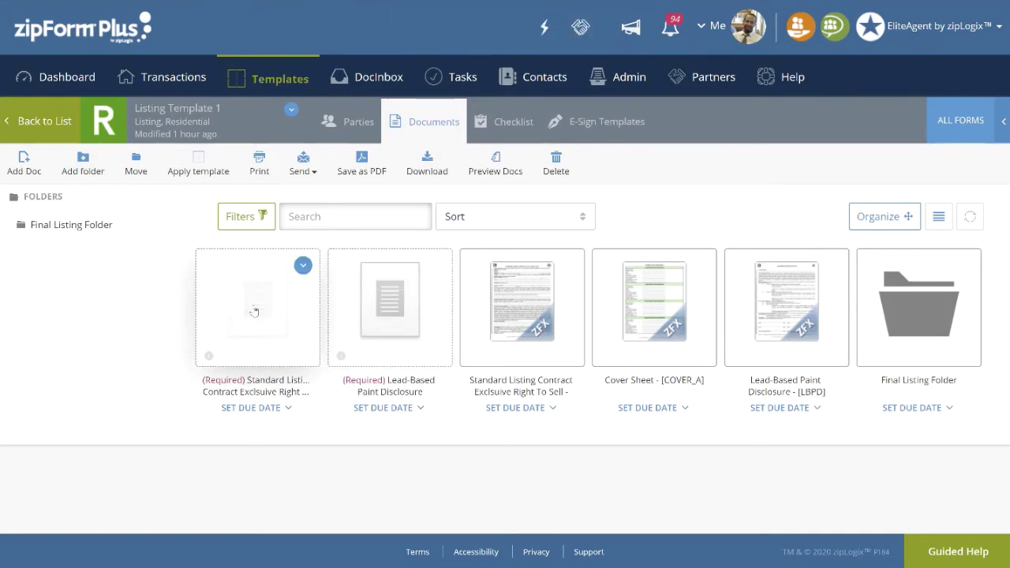
pyautogui.moveTo(254, 312); pyautogui.dragTo(919, 307)
pyautogui.moveTo(260, 304)
pyautogui.mouseDown()
pyautogui.moveTo(316, 316)
pyautogui.moveTo(260, 310)
pyautogui.moveTo(806, 311)
pyautogui.moveTo(774, 310)
pyautogui.mouseUp()
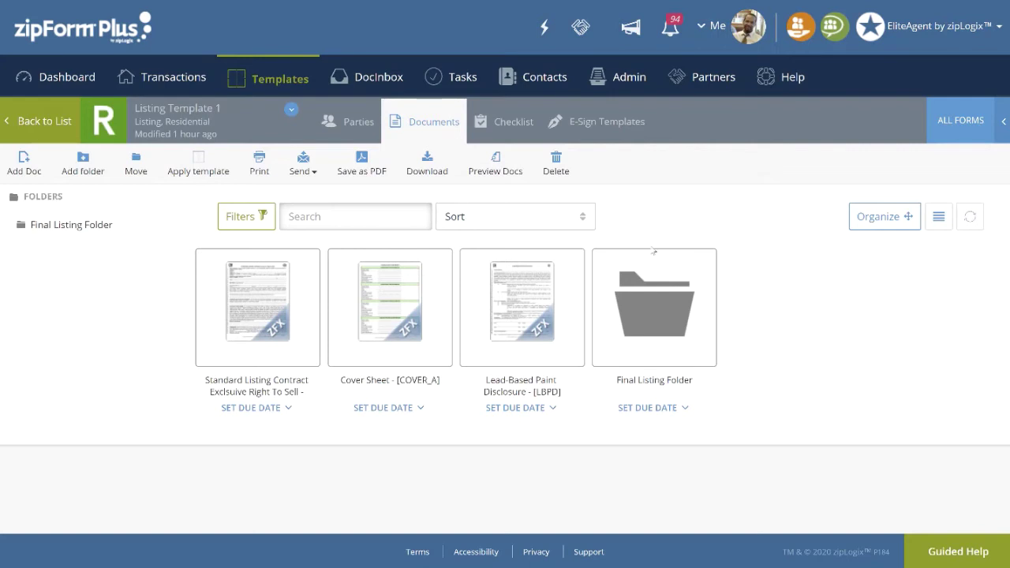
# - Apply the Listing Review stage to Final Listing Folder through its Apply Review Stage option
pyautogui.click(701, 266)
pyautogui.click(700, 267)
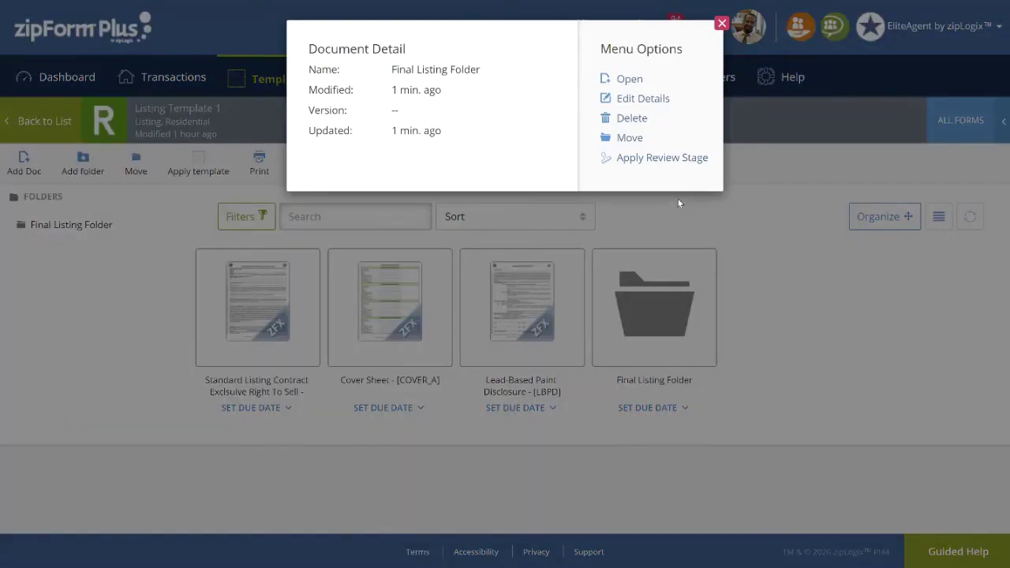
pyautogui.click(665, 162)
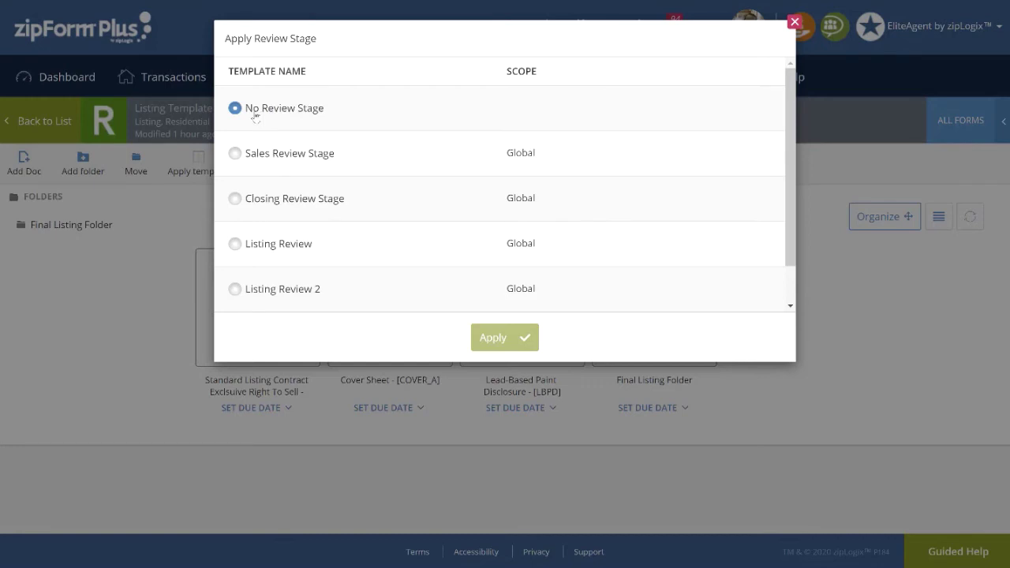
pyautogui.click(234, 244)
pyautogui.click(478, 338)
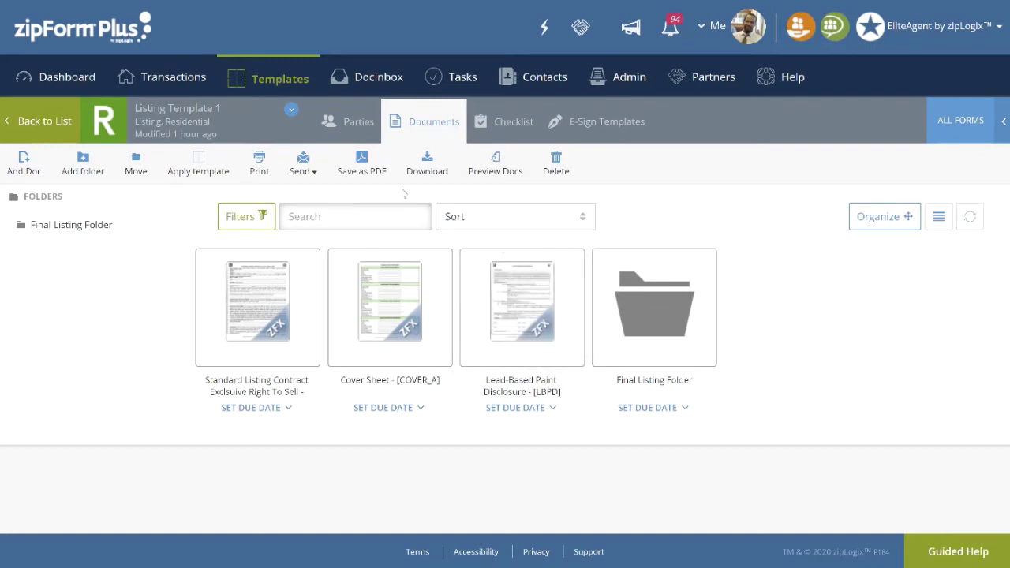
# - Start a new reviewer comment template named '2nd Signature needed'
pyautogui.click(279, 82)
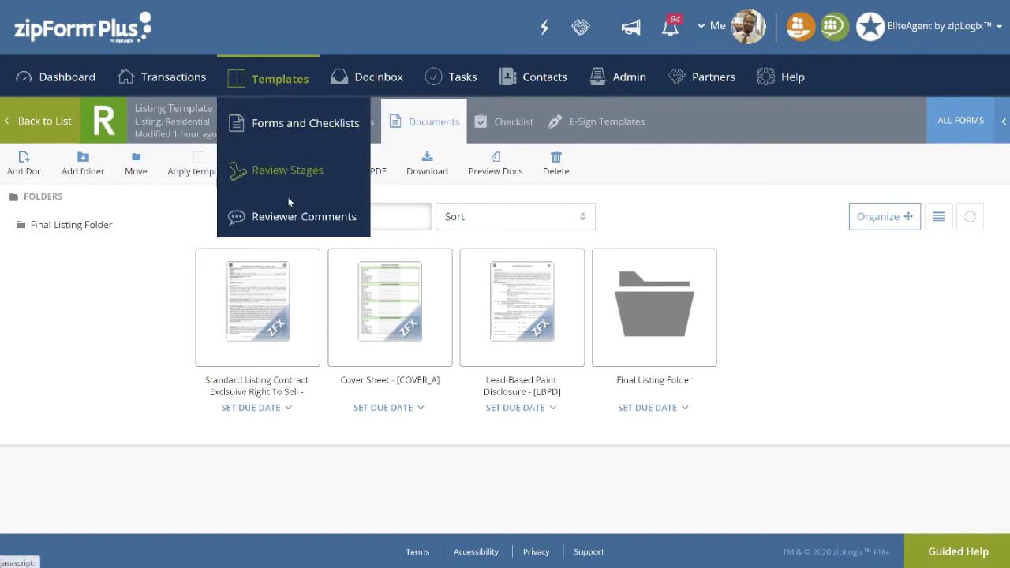
pyautogui.click(287, 218)
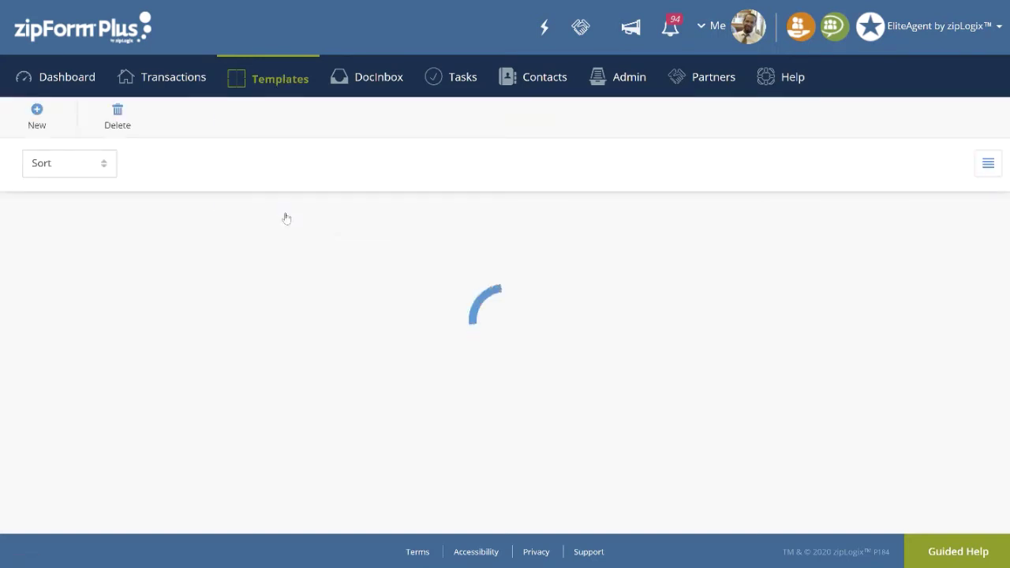
pyautogui.click(33, 114)
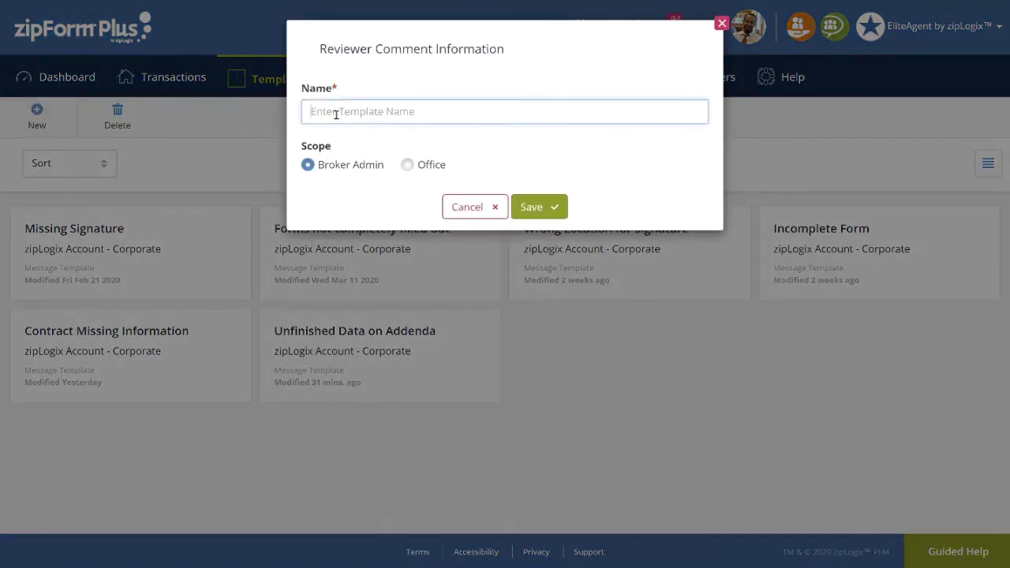
pyautogui.click(337, 114)
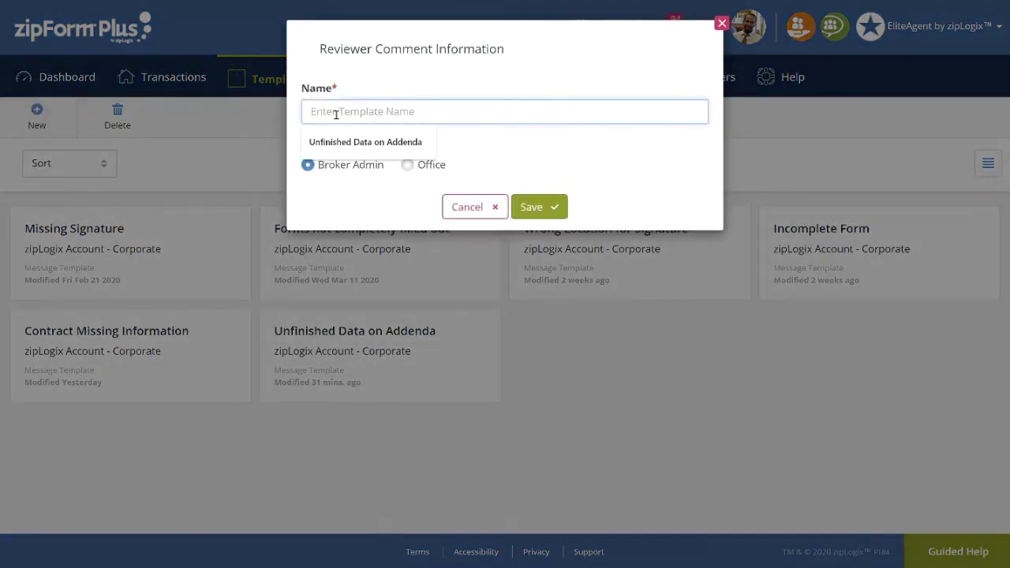
pyautogui.write('2nd Signature needed')
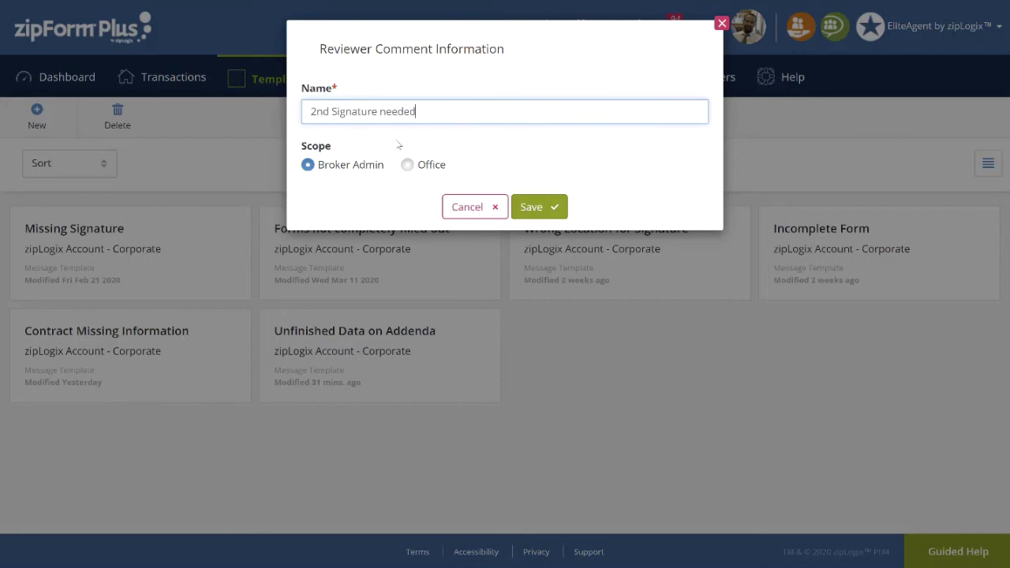
# - Keep Broker Admin scope, save the template, and return to the Reviewer Comments list
pyautogui.click(316, 167)
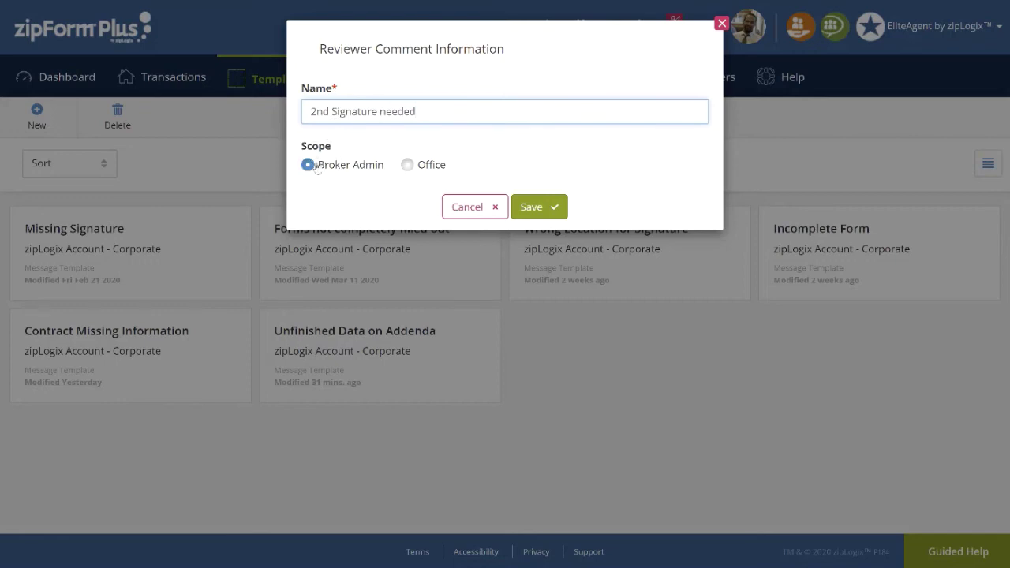
pyautogui.click(409, 170)
pyautogui.click(408, 170)
pyautogui.click(315, 170)
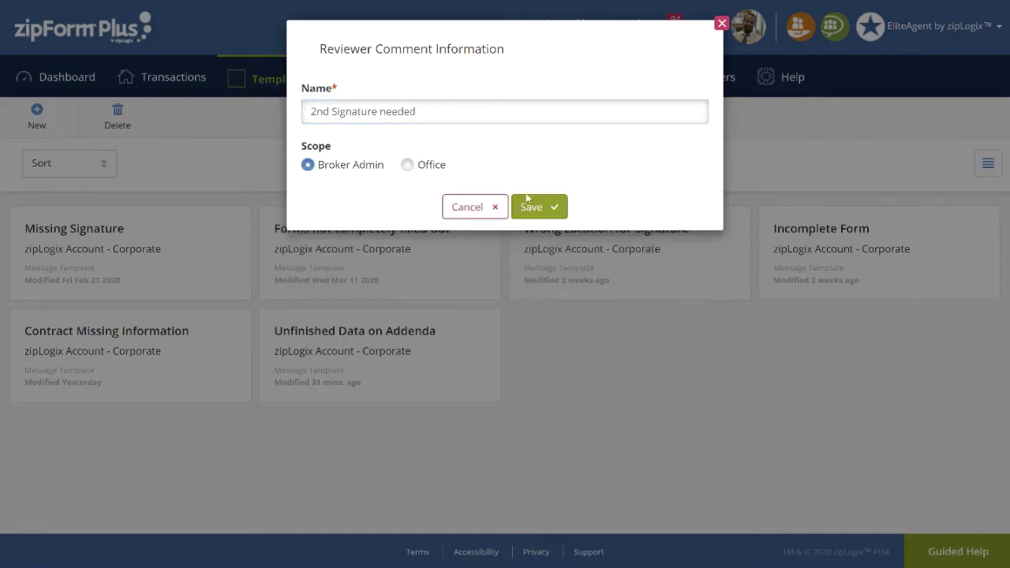
pyautogui.click(529, 204)
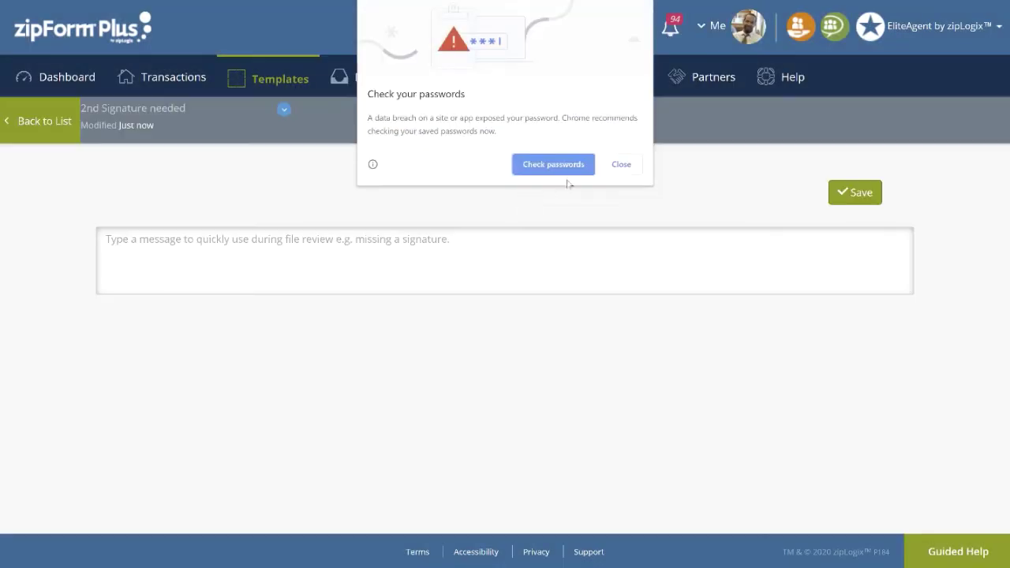
pyautogui.click(620, 165)
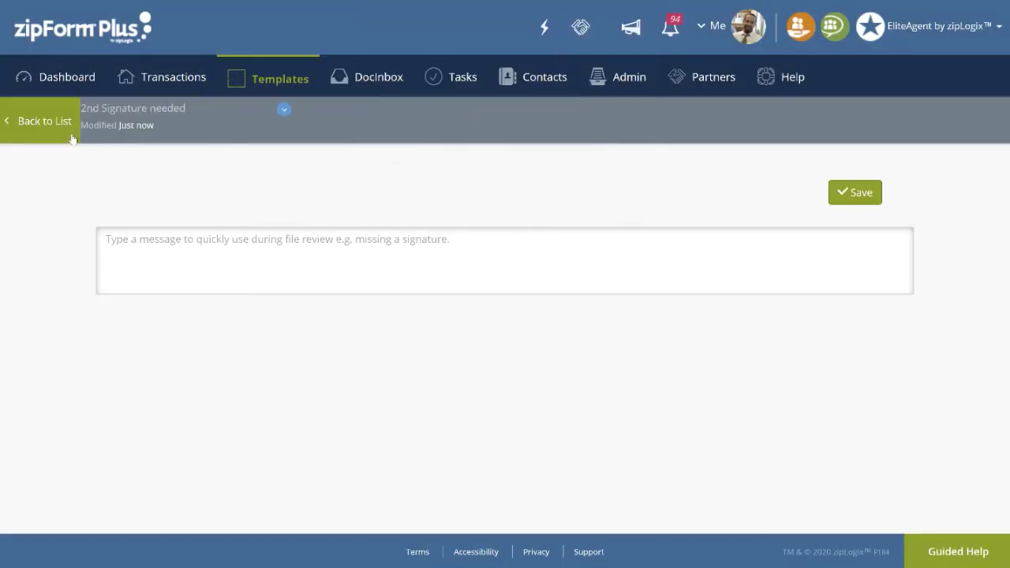
pyautogui.click(48, 131)
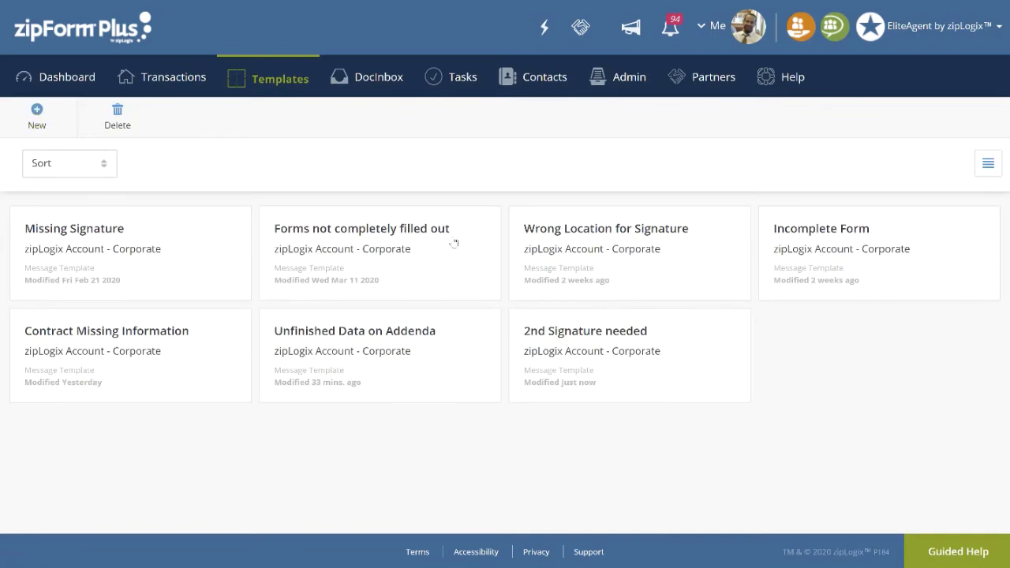
# - Open the '2nd Signature needed' comment template, then return to the Transactions list
pyautogui.click(686, 366)
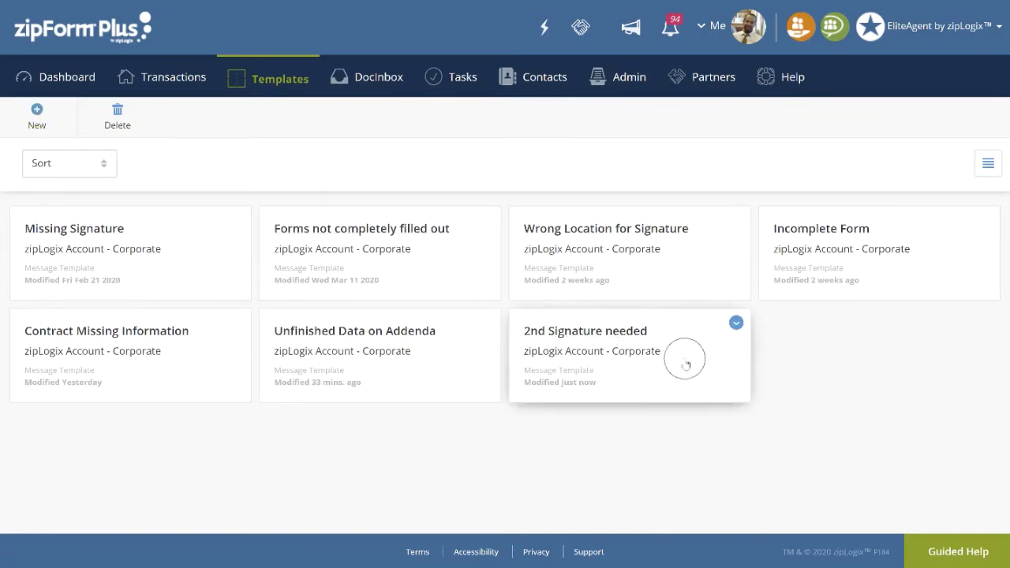
pyautogui.click(453, 278)
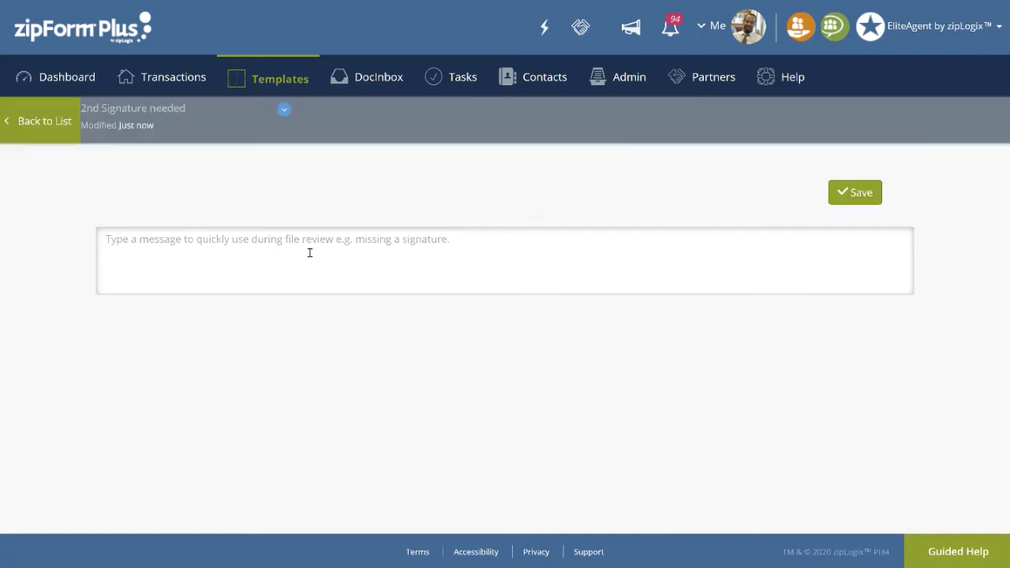
pyautogui.click(532, 272)
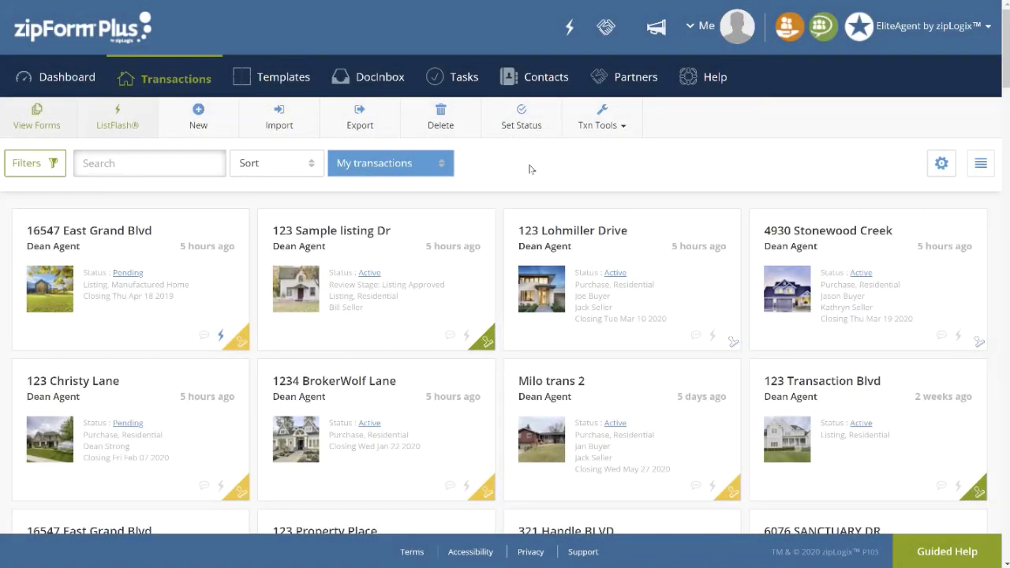
# - Create and save a new Active, Residential listing transaction named '123 Listing Drive'
pyautogui.click(199, 111)
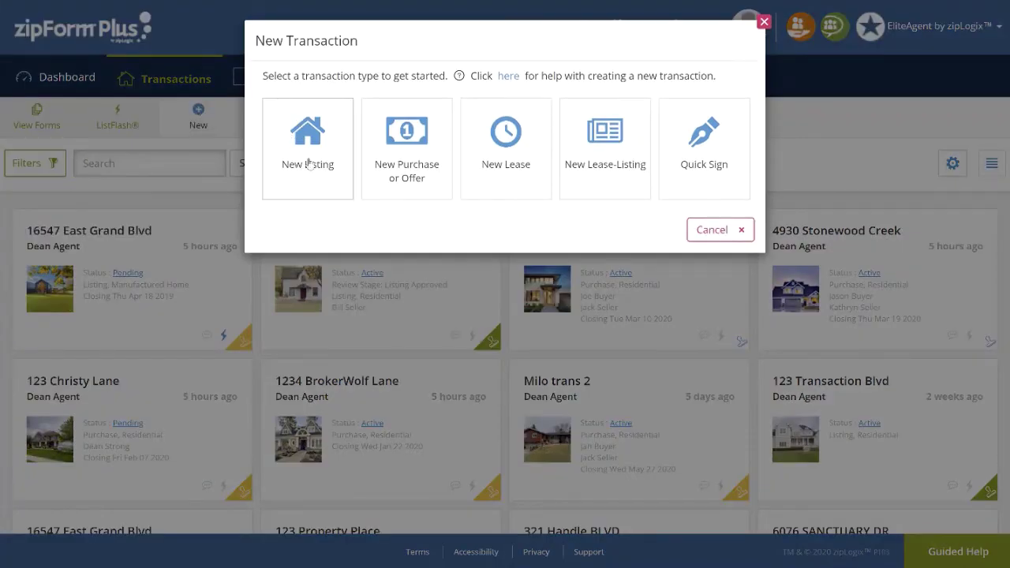
pyautogui.click(309, 164)
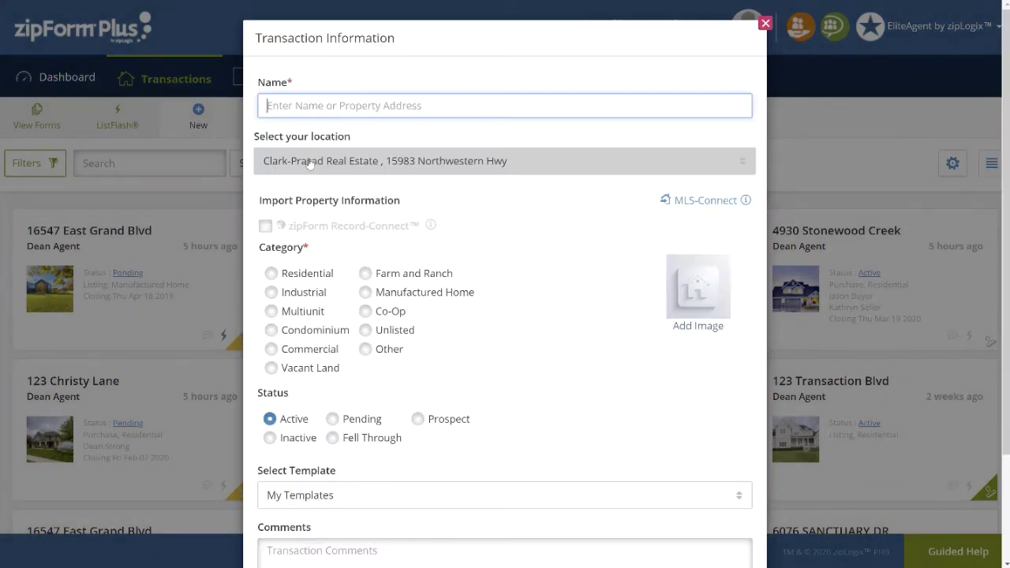
pyautogui.write('123')
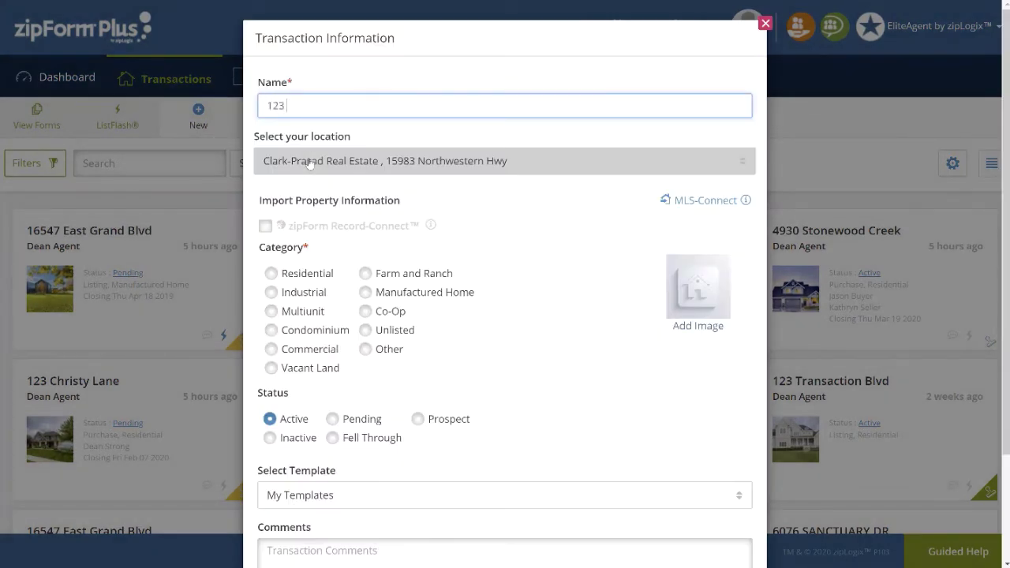
pyautogui.write(' Listing Drive')
pyautogui.click(325, 230)
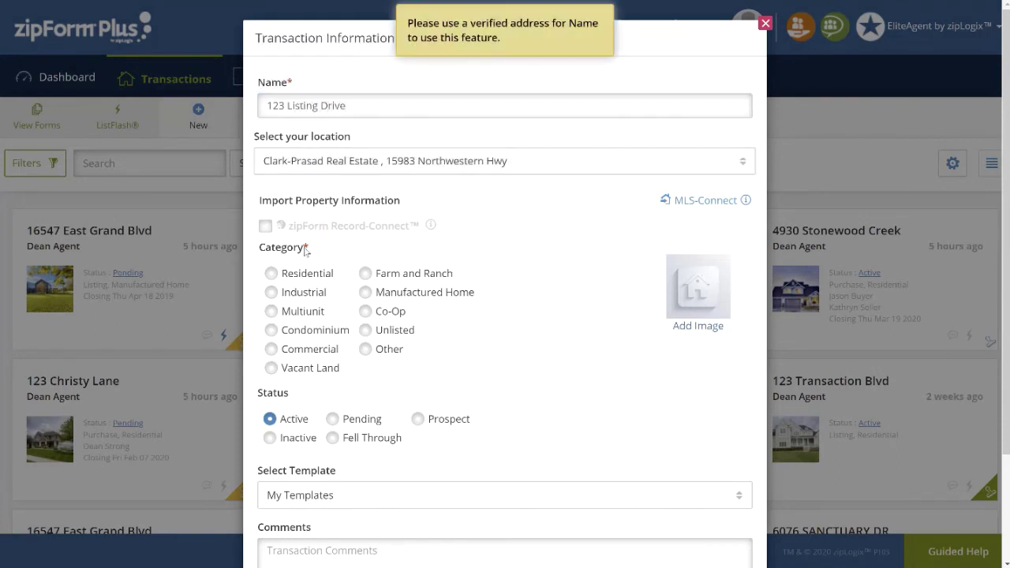
pyautogui.click(271, 274)
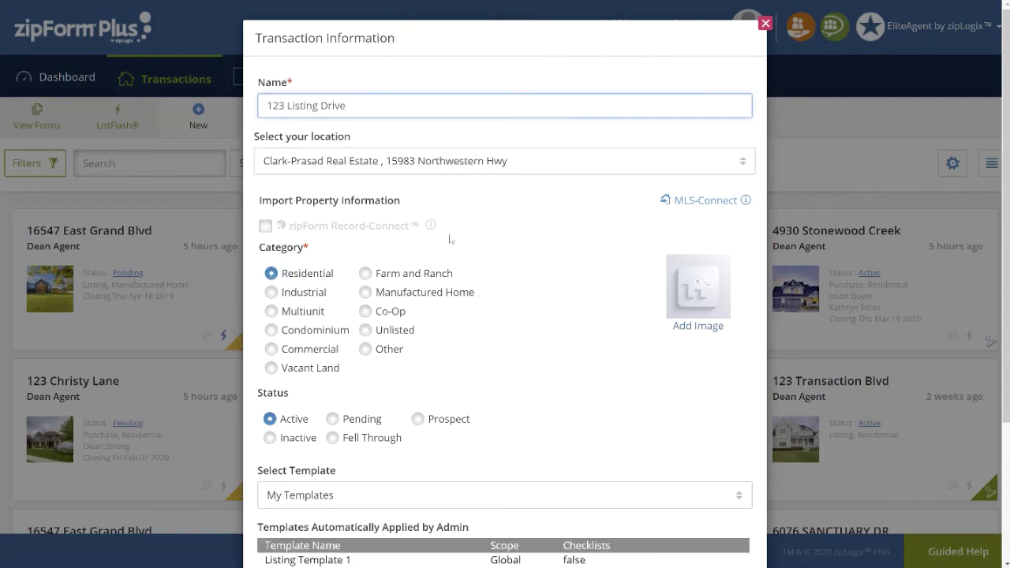
pyautogui.scroll(-2, 450, 239)
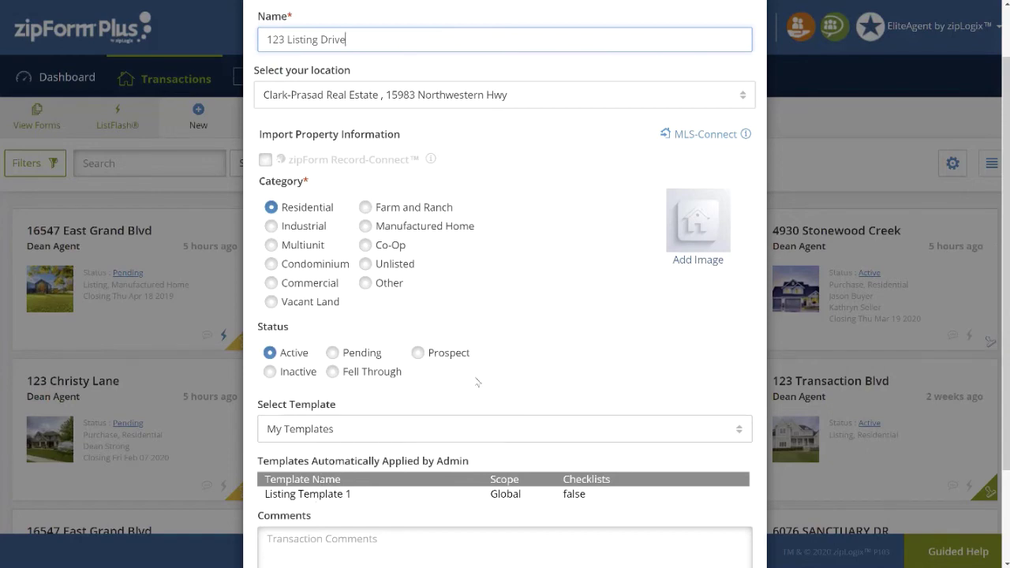
pyautogui.scroll(-4, 477, 383)
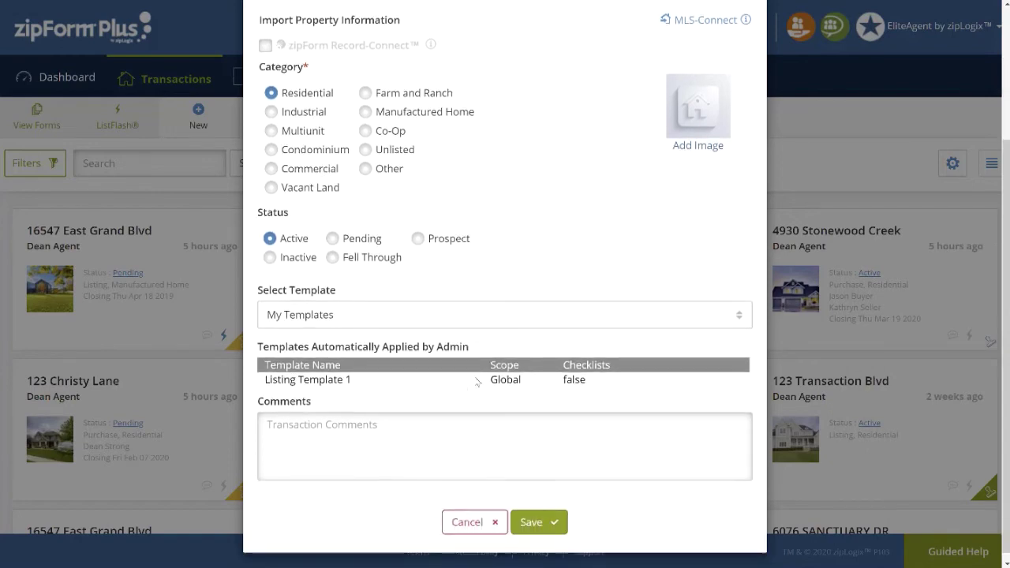
pyautogui.click(531, 514)
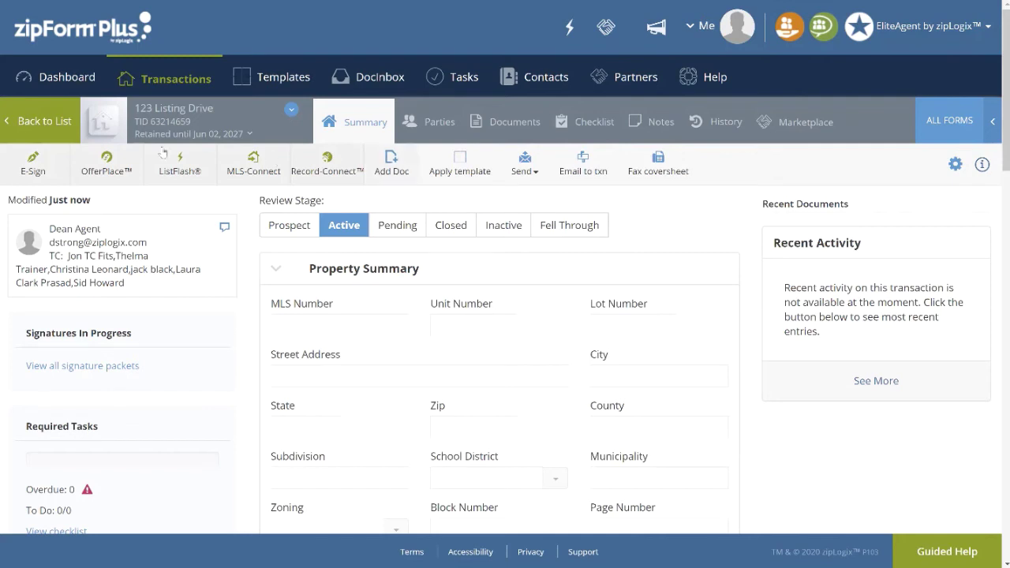
# - Start an e-sign packet containing the Standard Listing Contract and Lead-Based Paint Disclosure
pyautogui.click(35, 174)
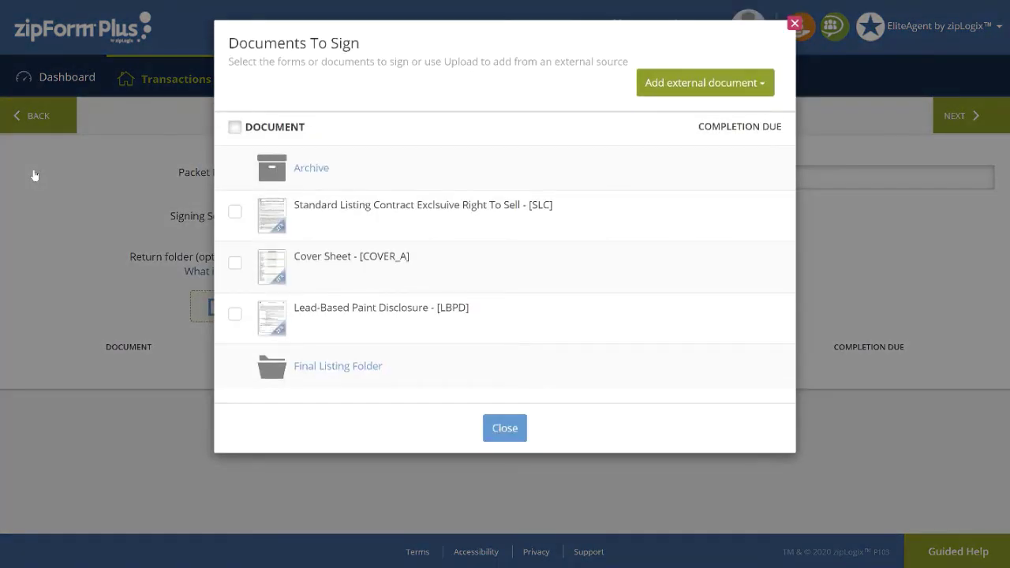
pyautogui.click(235, 213)
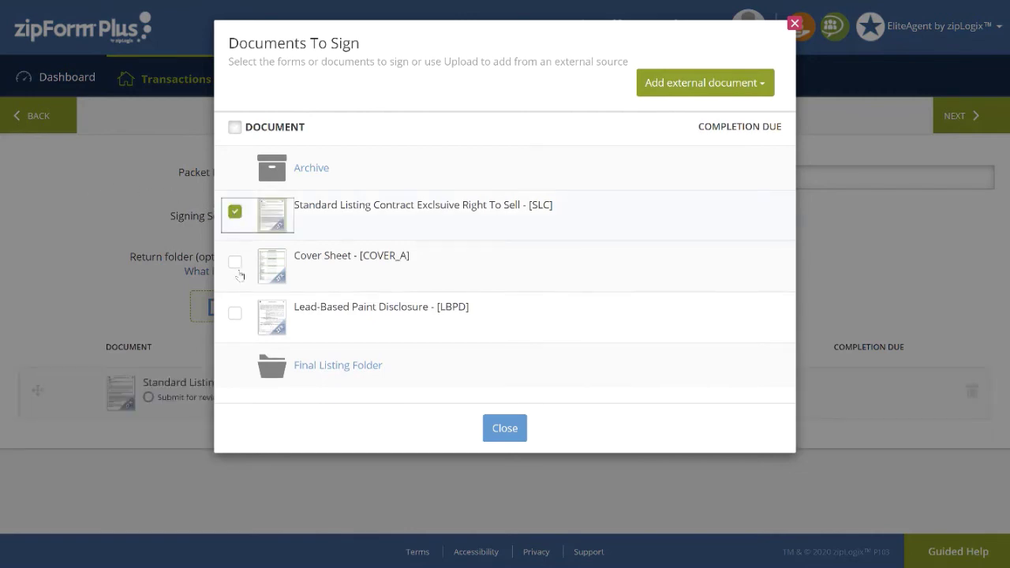
pyautogui.click(235, 313)
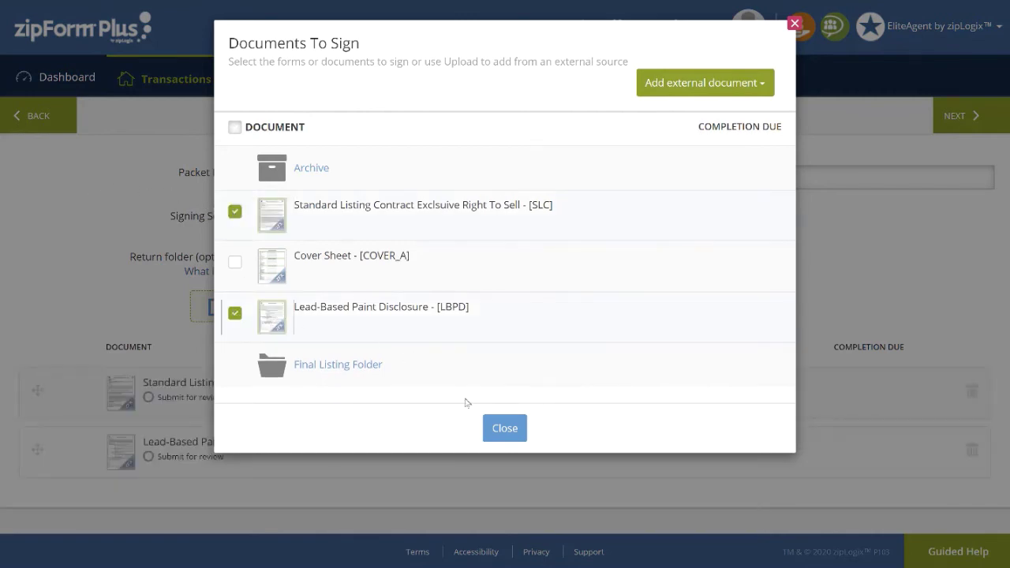
pyautogui.click(503, 429)
# - Name the packet 'Signature Packet 1' and return signed documents to Final Listing Folder
pyautogui.click(357, 174)
pyautogui.write('1')
pyautogui.click(328, 222)
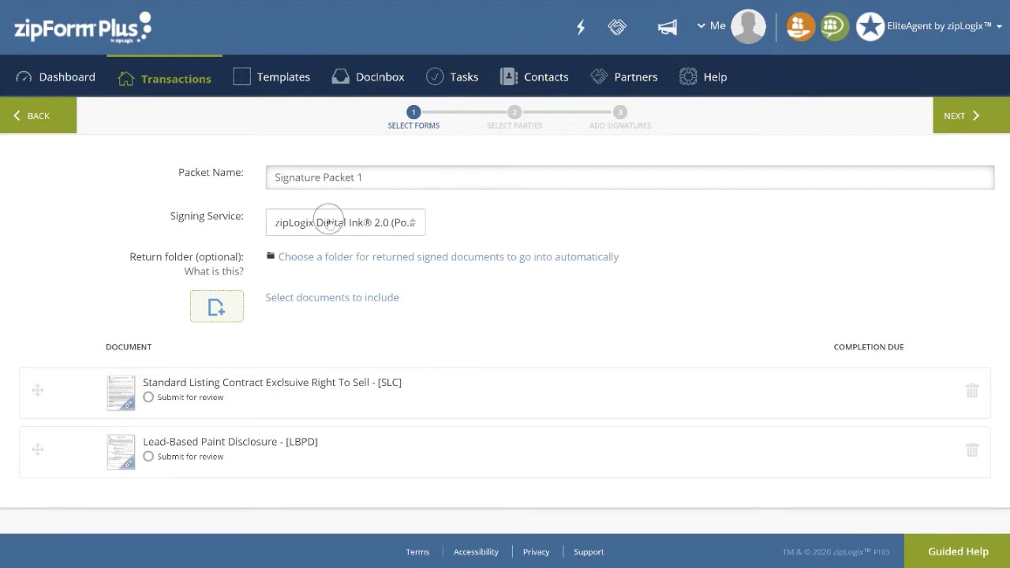
pyautogui.click(400, 257)
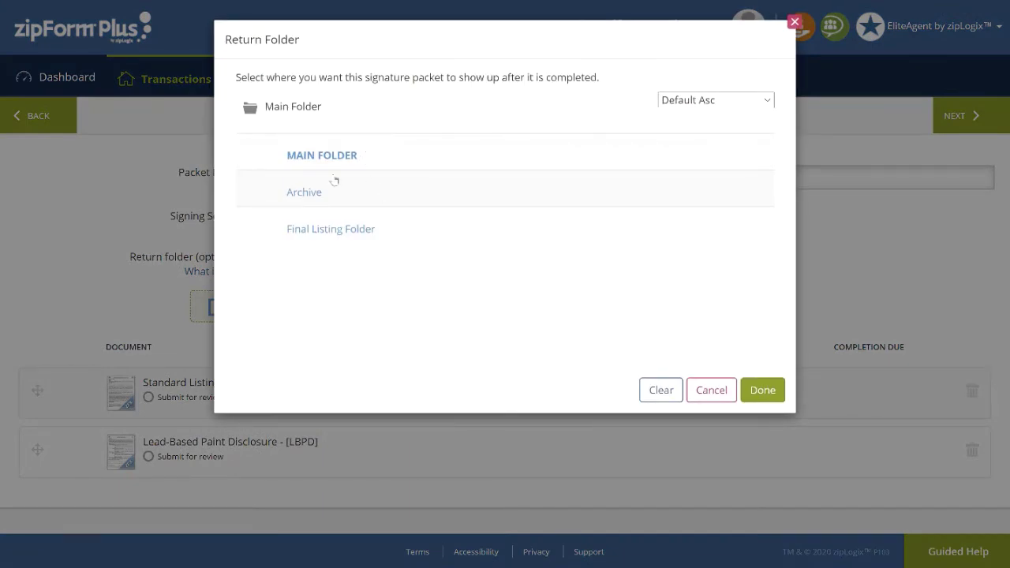
pyautogui.click(325, 237)
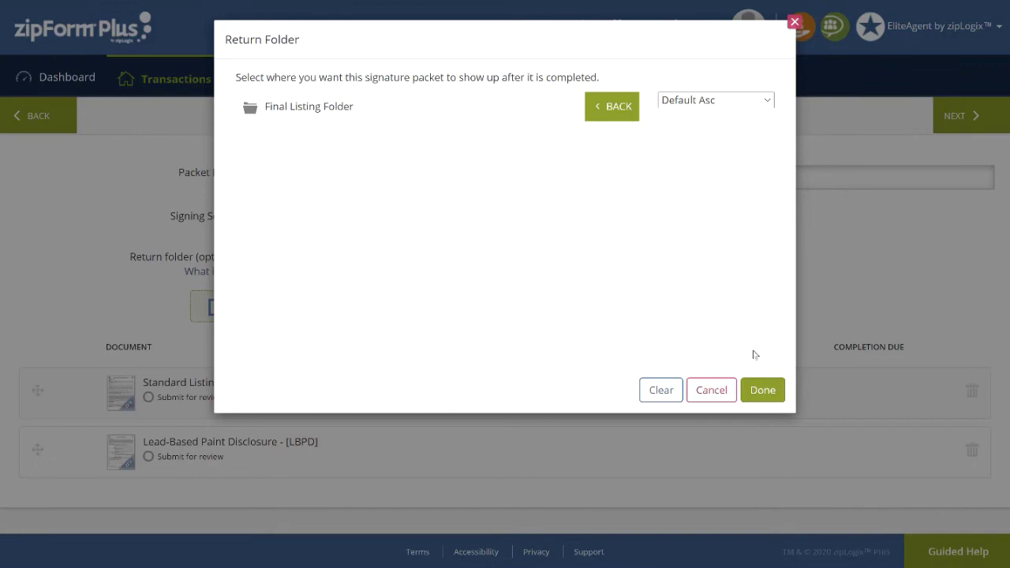
pyautogui.click(765, 391)
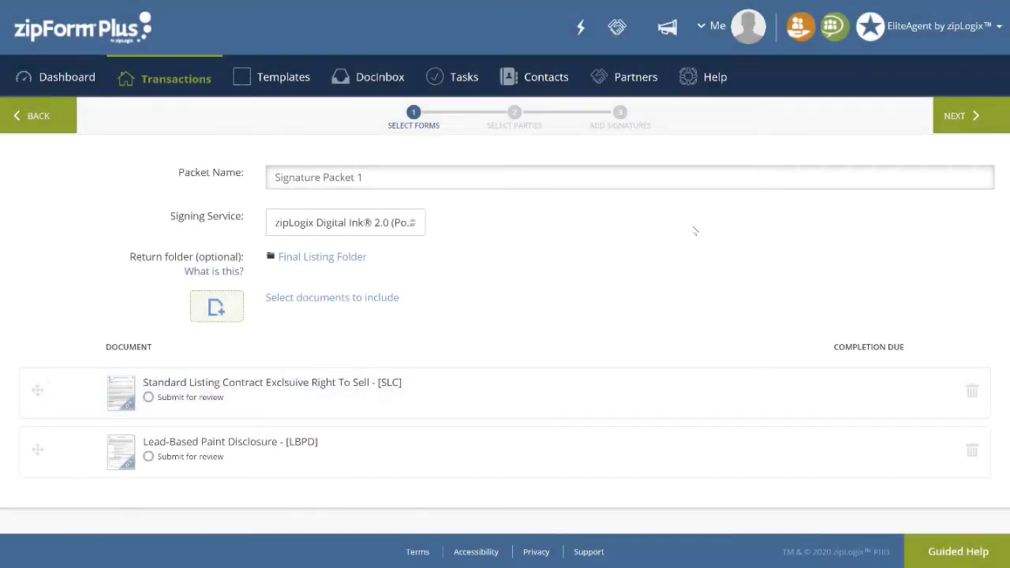
# - Add the seller from Transaction Parties as the packet's signer and proceed to signature placement
pyautogui.click(971, 118)
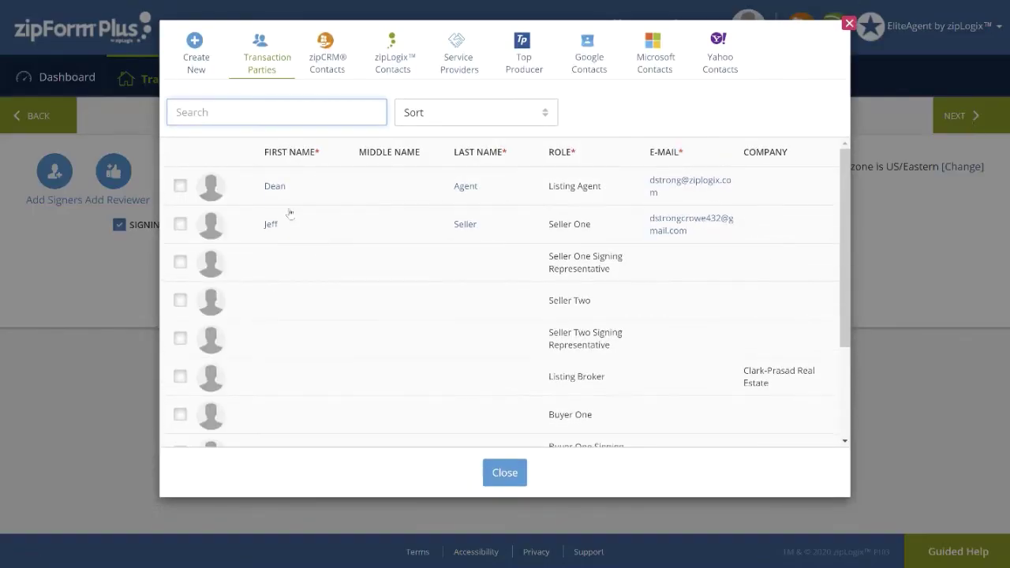
pyautogui.click(181, 225)
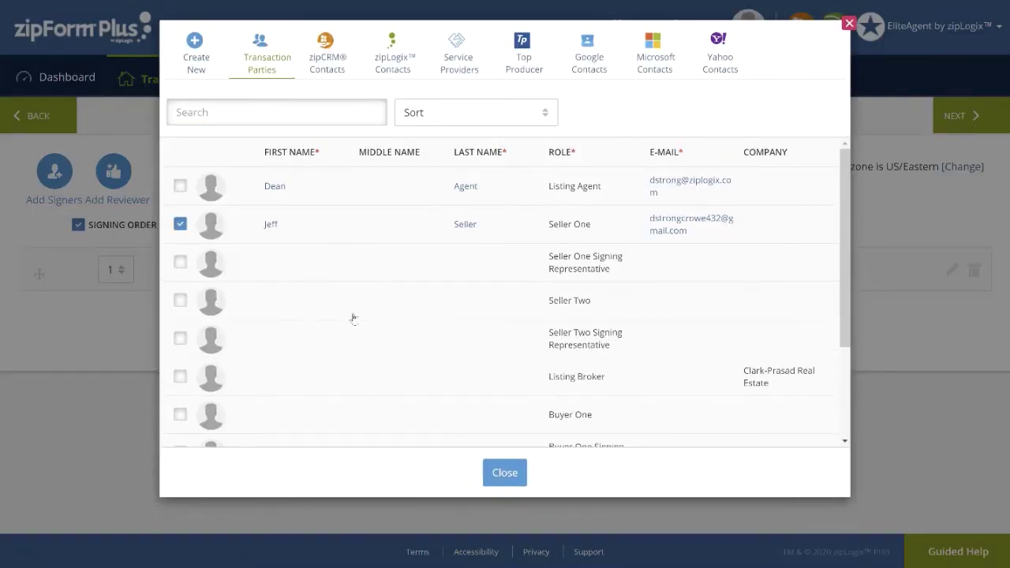
pyautogui.click(505, 473)
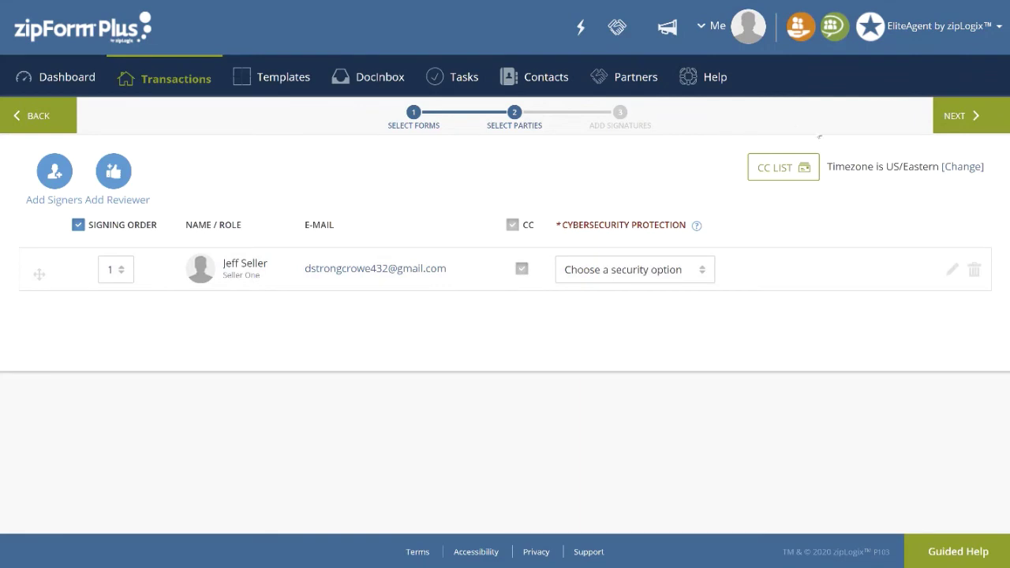
pyautogui.click(981, 125)
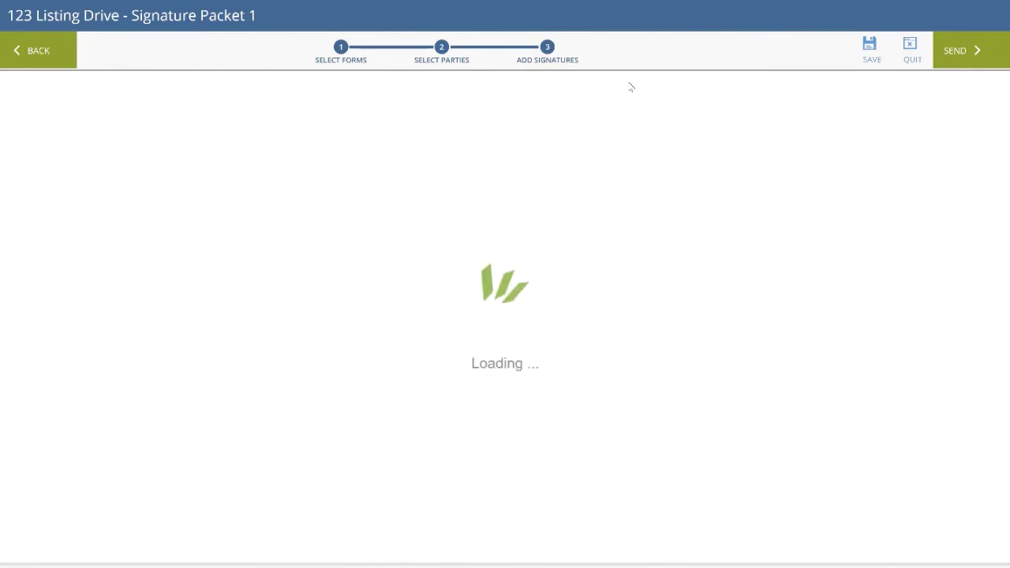
# - Finish the signing setup and send the signing invitations to the seller
pyautogui.click(956, 51)
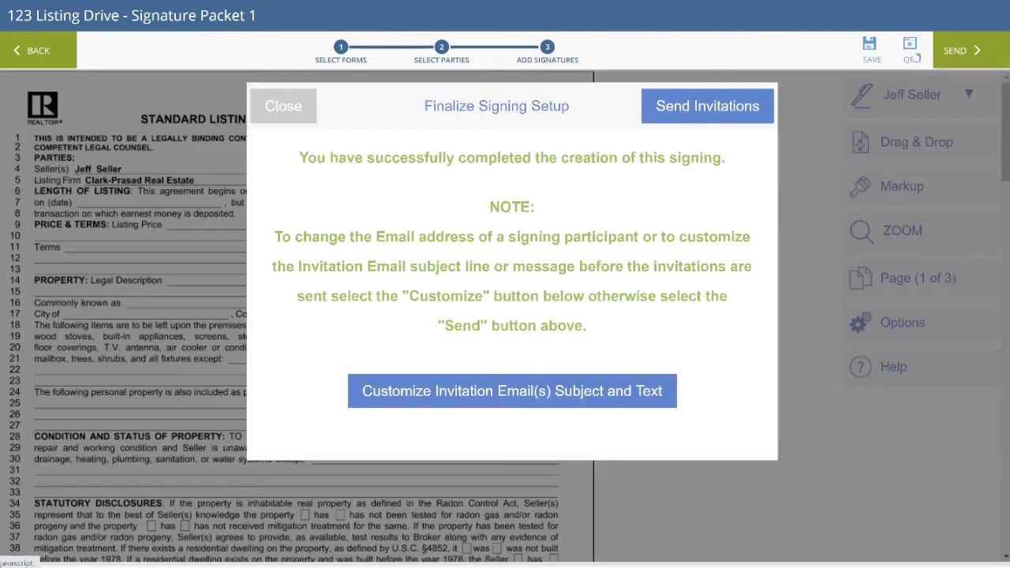
pyautogui.click(709, 105)
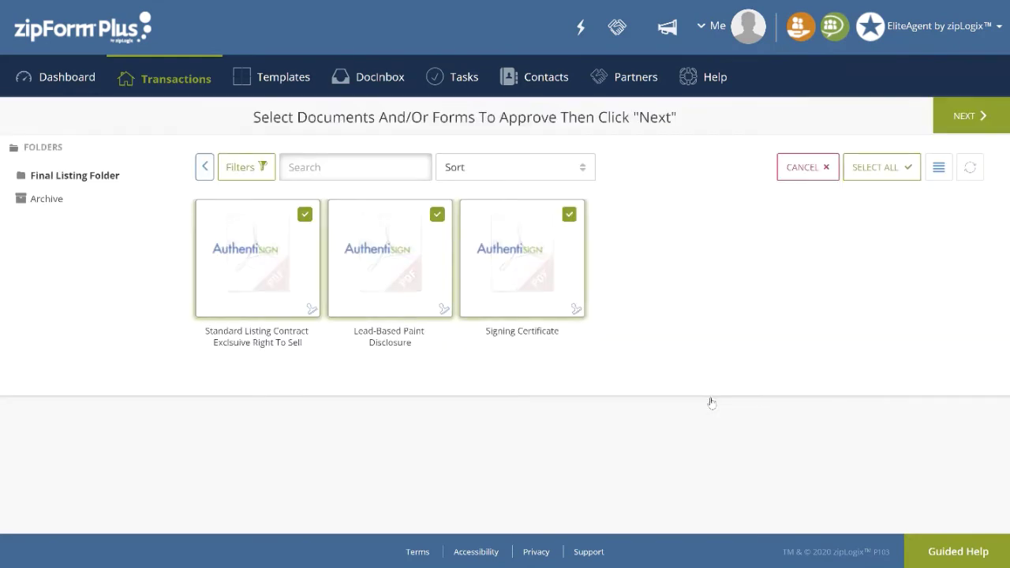
# - Select the three signed documents in Final Listing Folder for approval
pyautogui.click(363, 277)
pyautogui.click(532, 281)
pyautogui.click(955, 118)
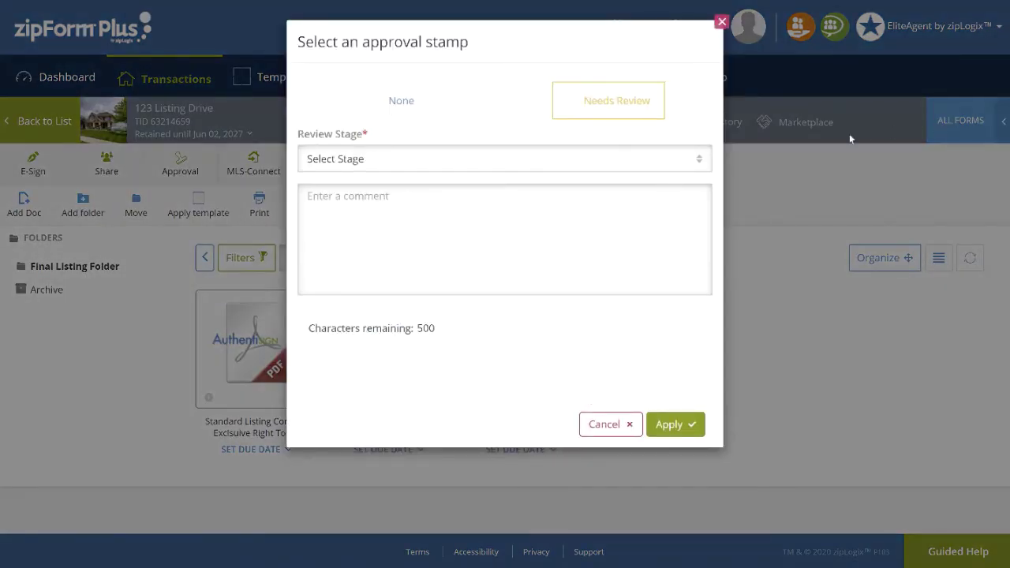
# - Stamp them Needs Review at Listing Review Stage 1 with the comment 'Please view asap'
pyautogui.click(698, 162)
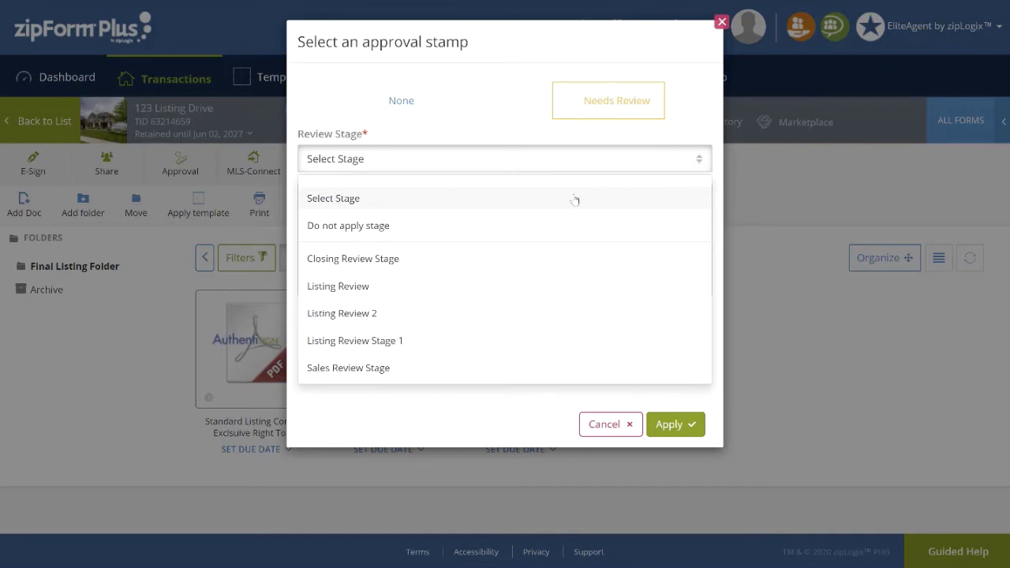
pyautogui.click(397, 340)
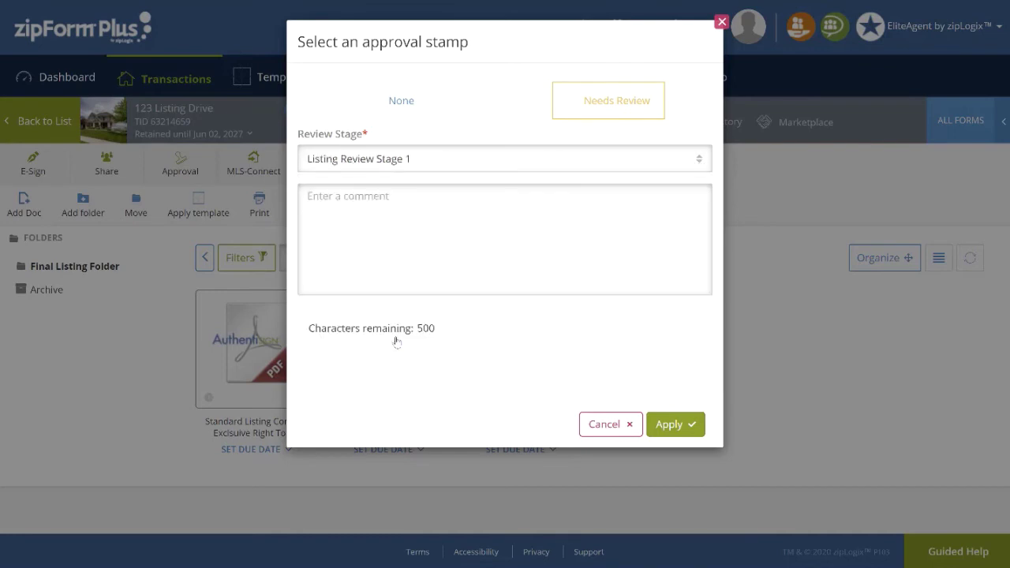
pyautogui.click(424, 226)
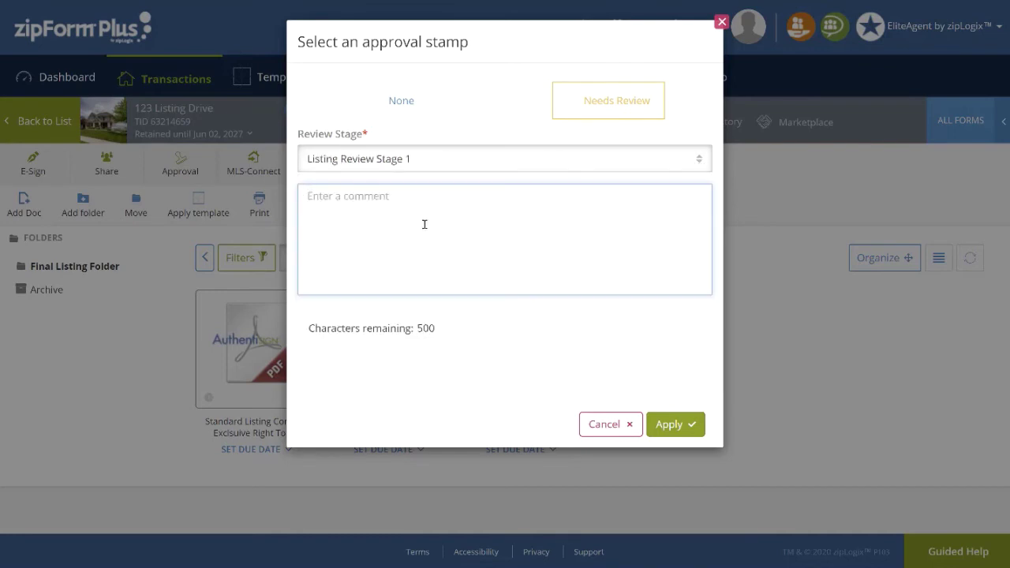
pyautogui.write('Please view asap.')
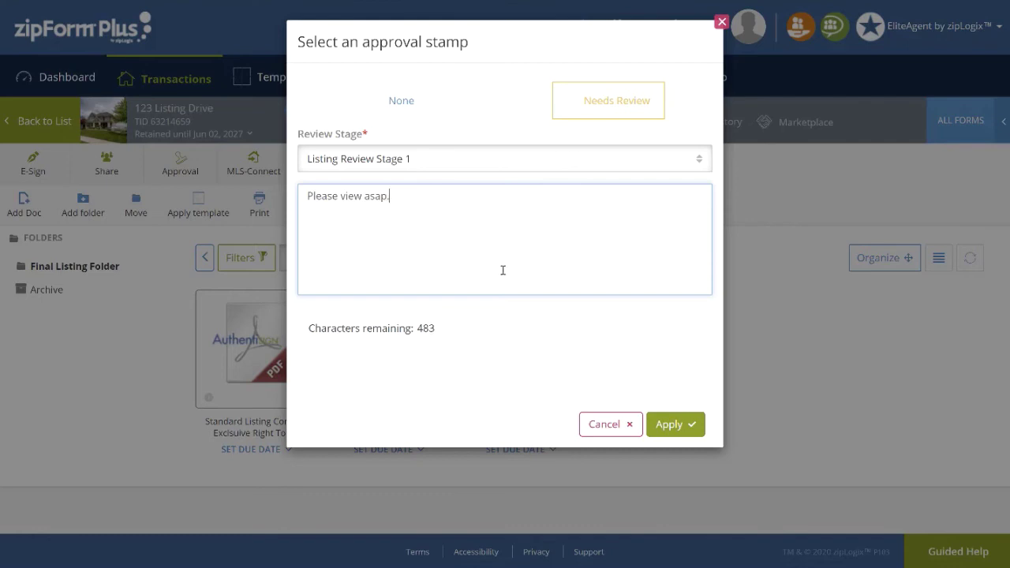
pyautogui.click(670, 423)
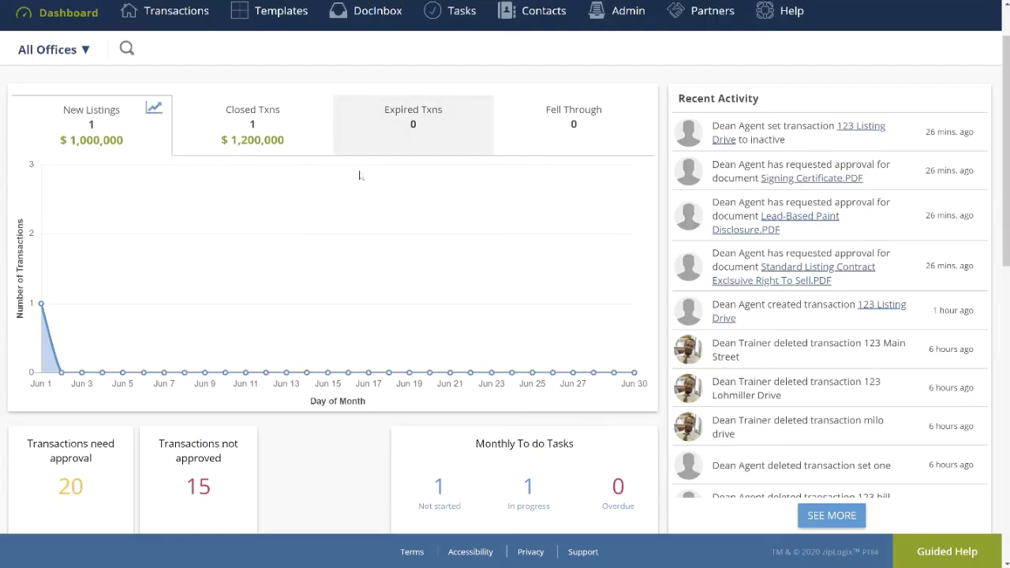
# - Browse the reviewer Dashboard's approval tiles and Recent Activity, then open the File Review report
pyautogui.scroll(-1, 357, 192)
pyautogui.scroll(-2, 357, 192)
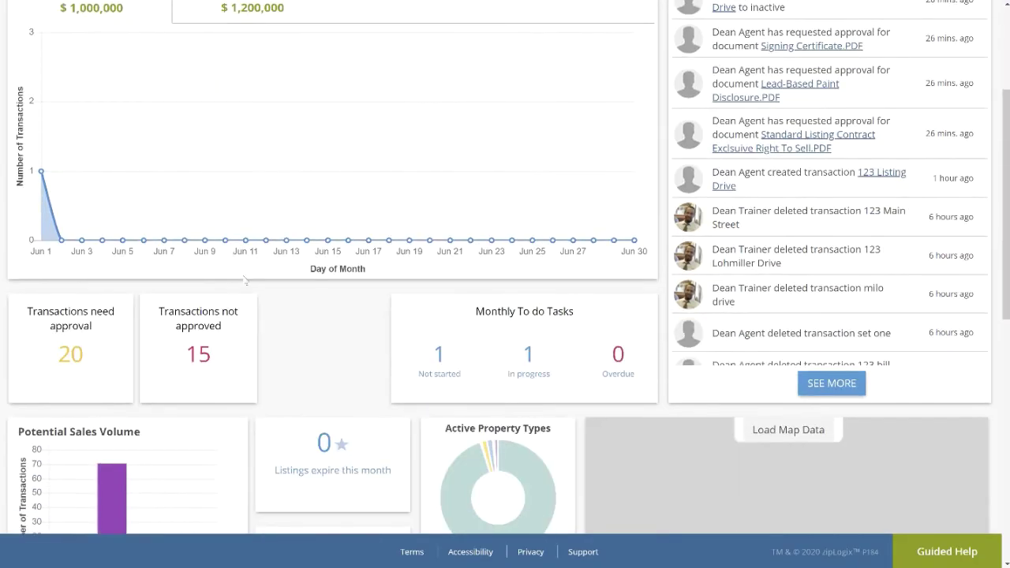
pyautogui.click(94, 355)
pyautogui.scroll(3, 171, 286)
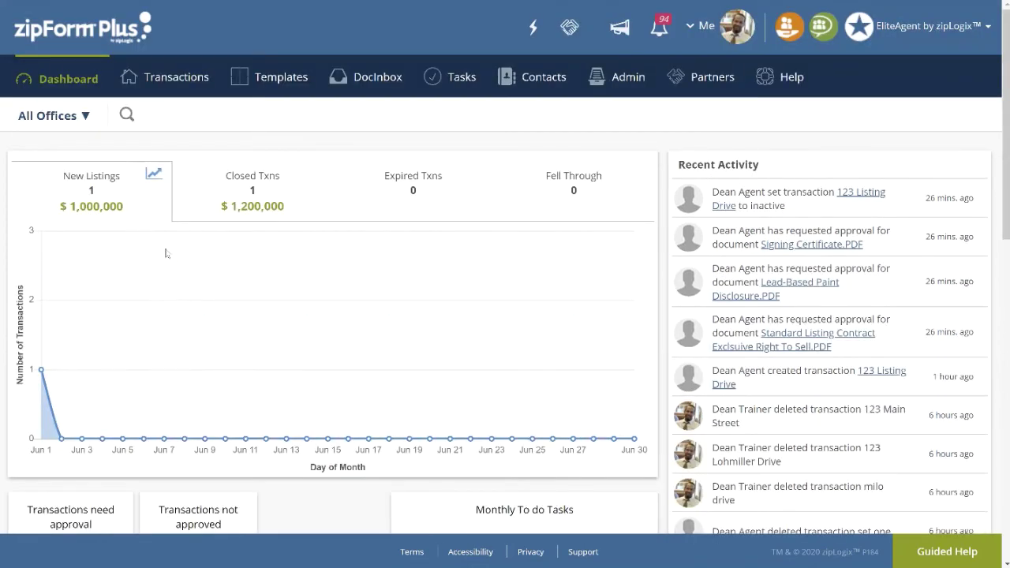
pyautogui.scroll(-3, 129, 314)
# - Open 123 Listing Drive's file review and scroll to the Lead-Based Paint Disclosure signature lines
pyautogui.click(97, 408)
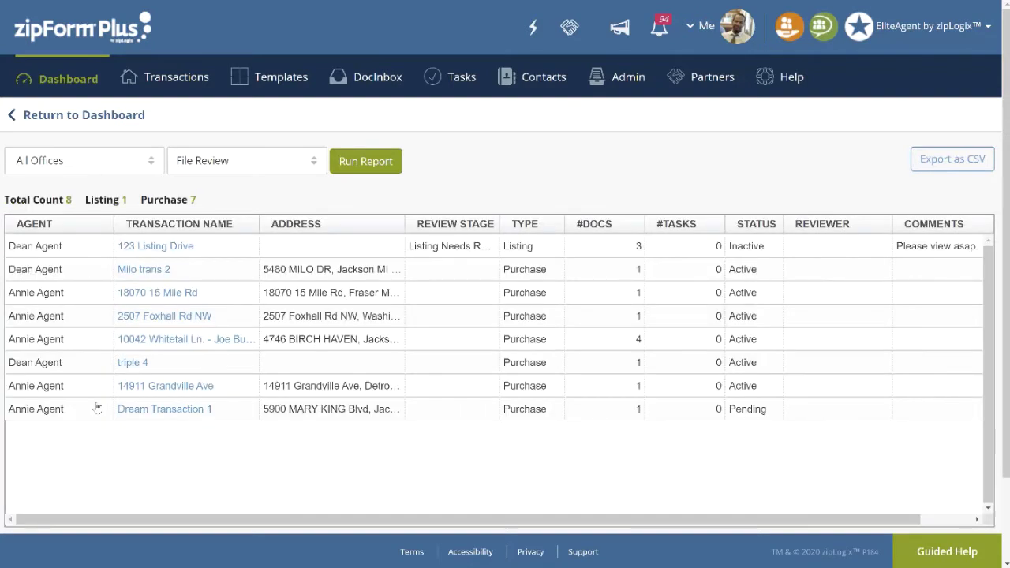
pyautogui.click(156, 248)
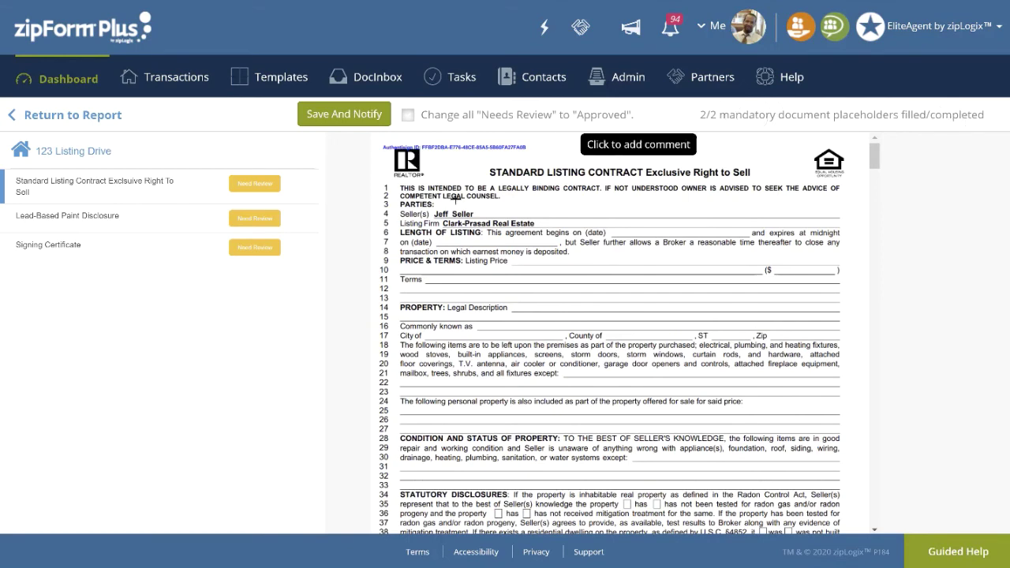
pyautogui.scroll(-3, 466, 289)
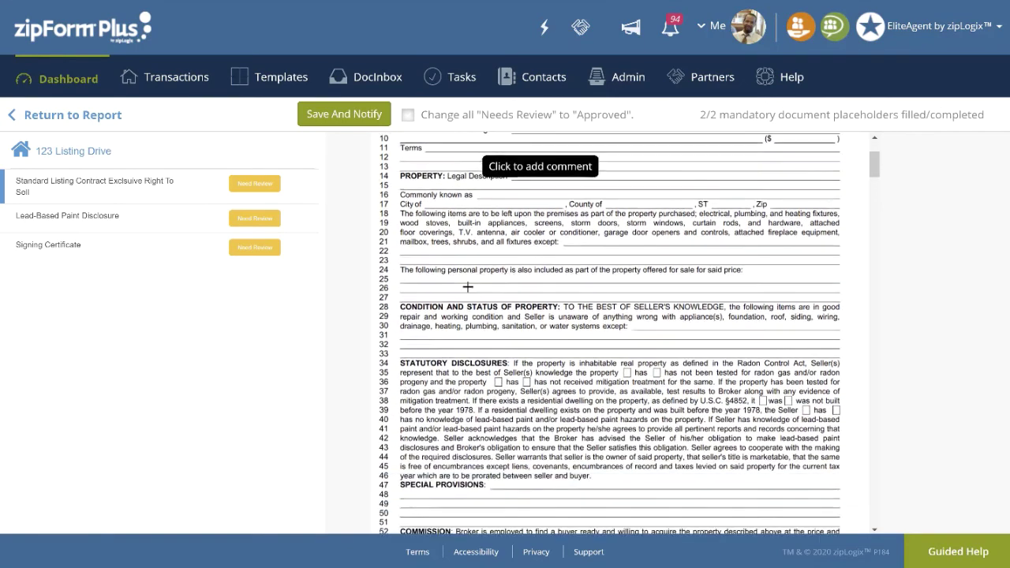
pyautogui.scroll(-5, 468, 286)
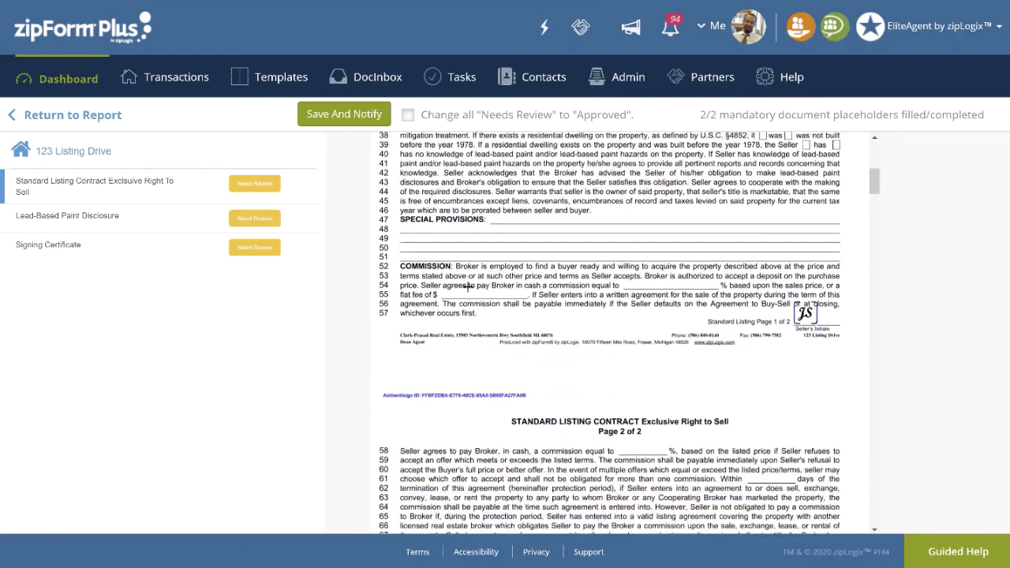
pyautogui.scroll(-6, 468, 287)
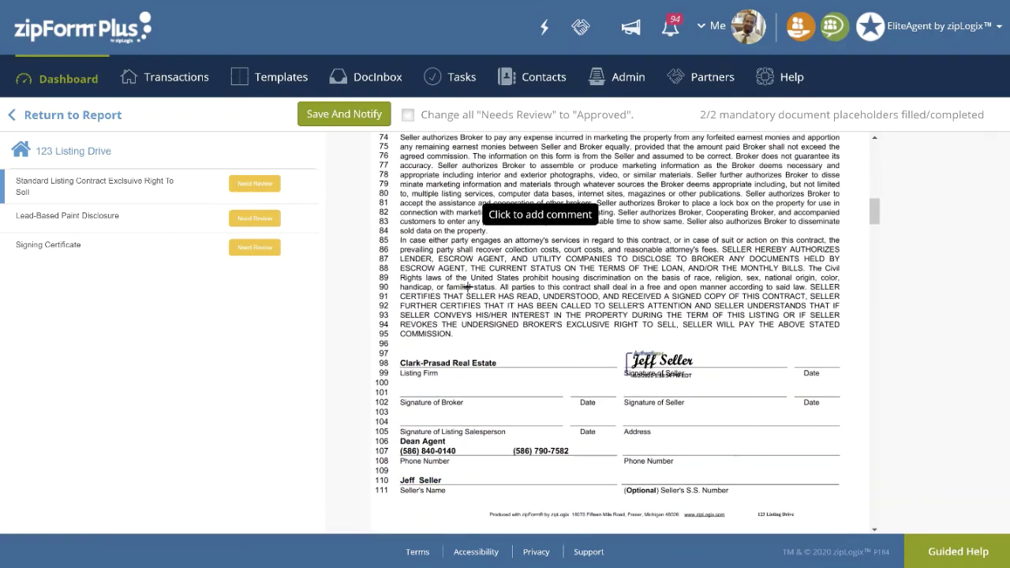
pyautogui.scroll(-5, 468, 286)
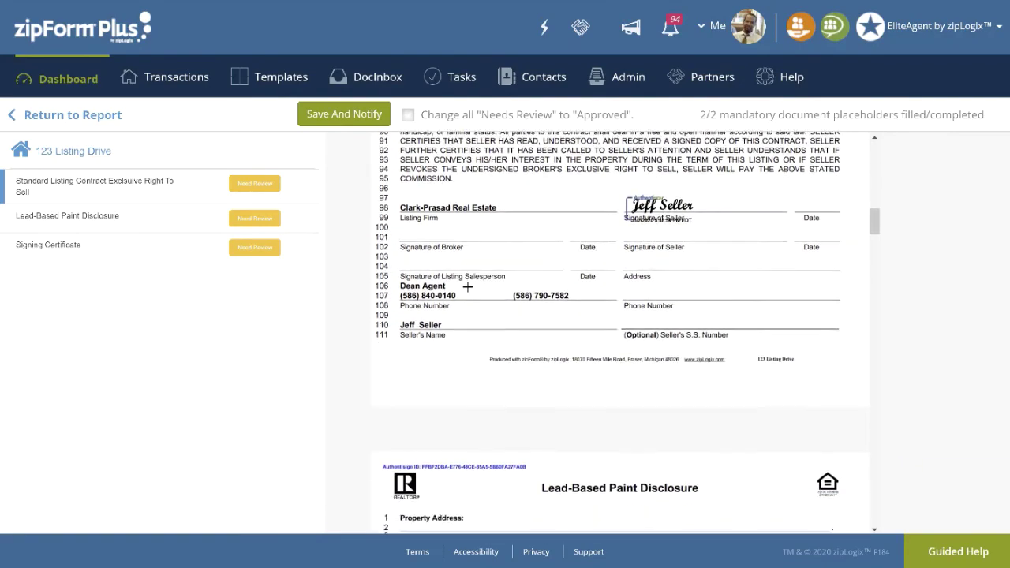
pyautogui.scroll(-6, 468, 286)
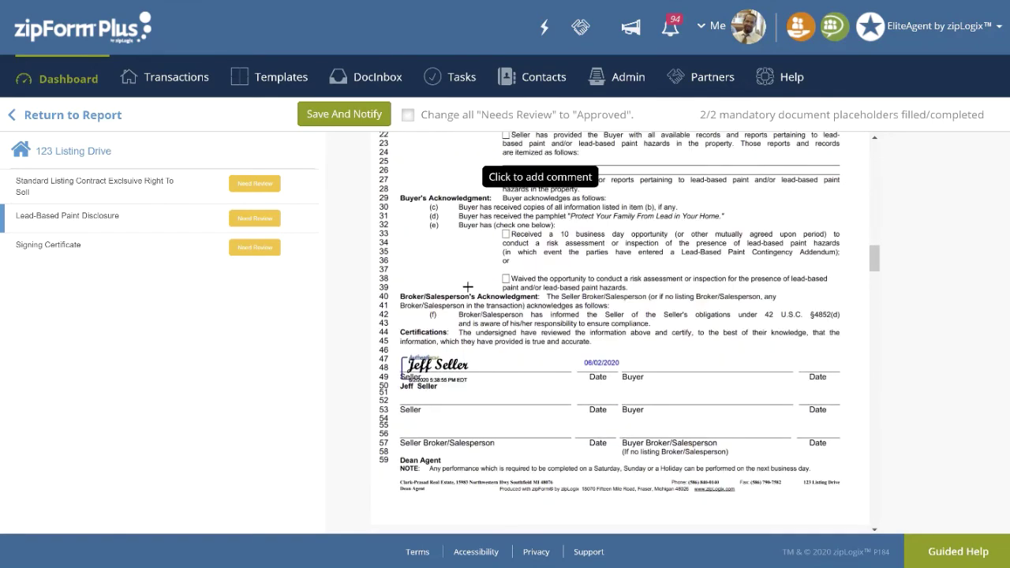
# - Comment '2nd signature needed' on the empty second seller line, mark Not Approved, and save and notify
pyautogui.click(407, 392)
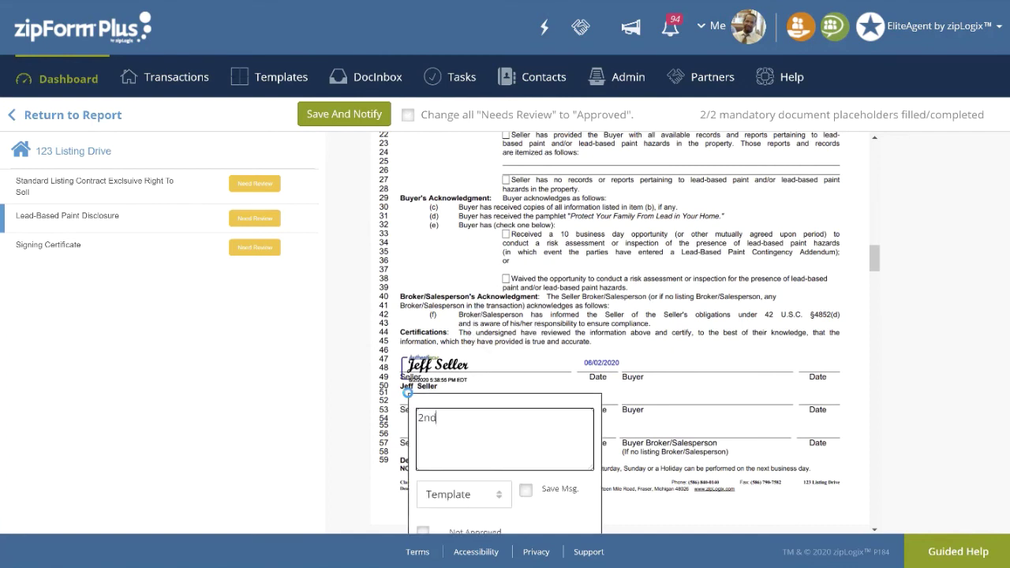
pyautogui.write('2nd signature needed')
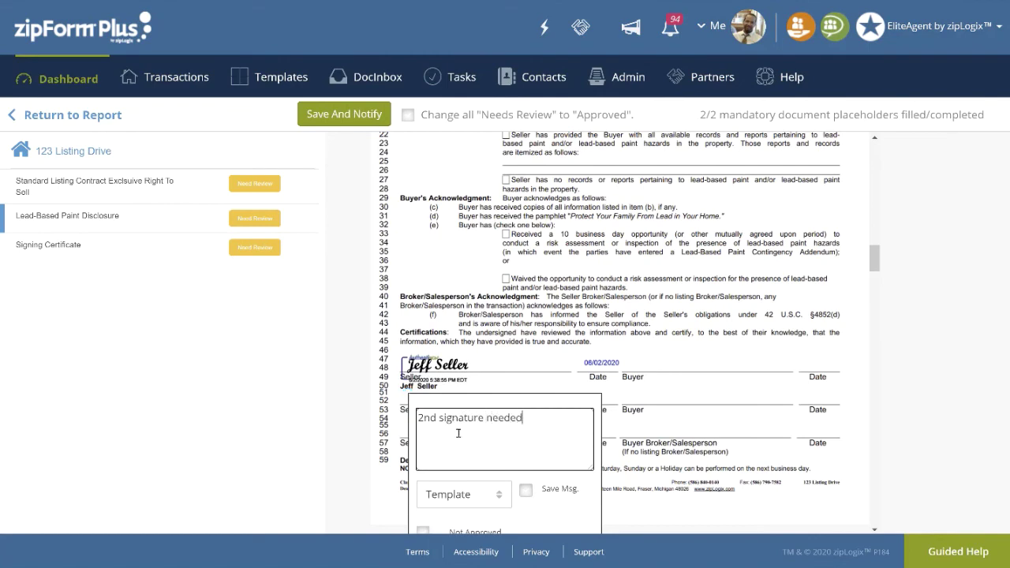
pyautogui.click(486, 474)
pyautogui.scroll(-3, 480, 442)
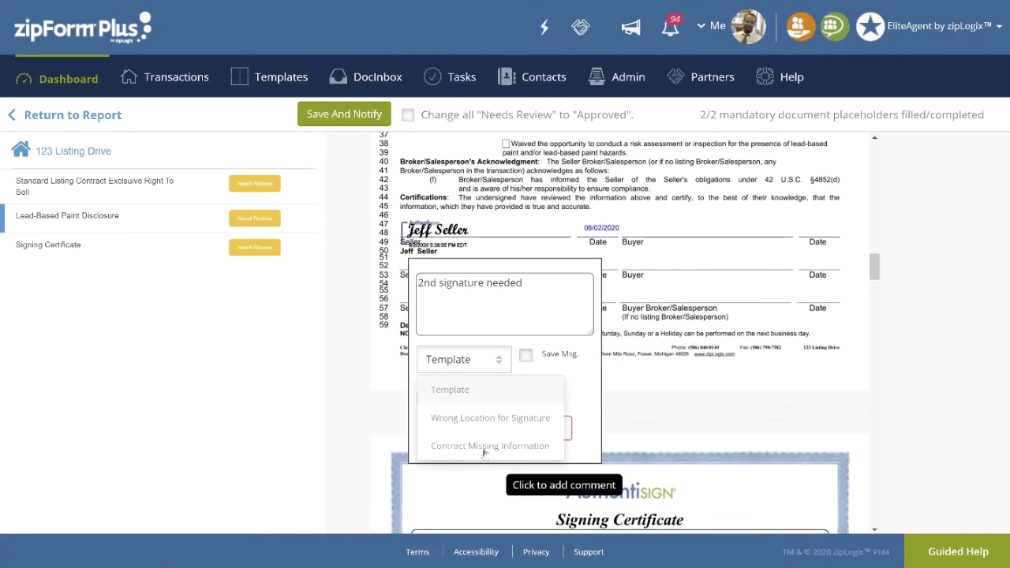
pyautogui.click(490, 368)
pyautogui.click(423, 397)
pyautogui.click(474, 430)
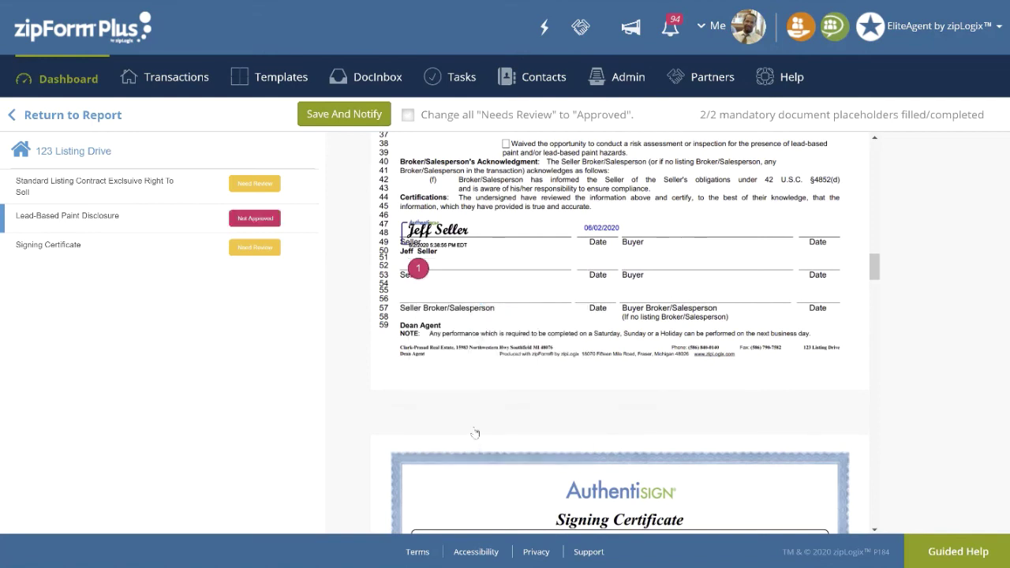
pyautogui.click(336, 116)
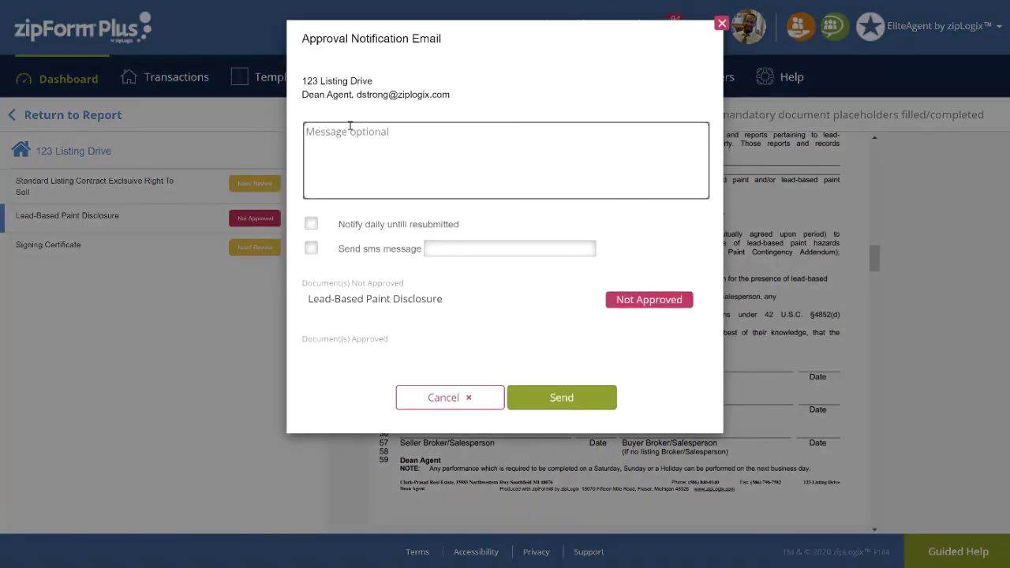
# - Send the rejection notice with daily reminders and an SMS message to the agent
pyautogui.click(402, 164)
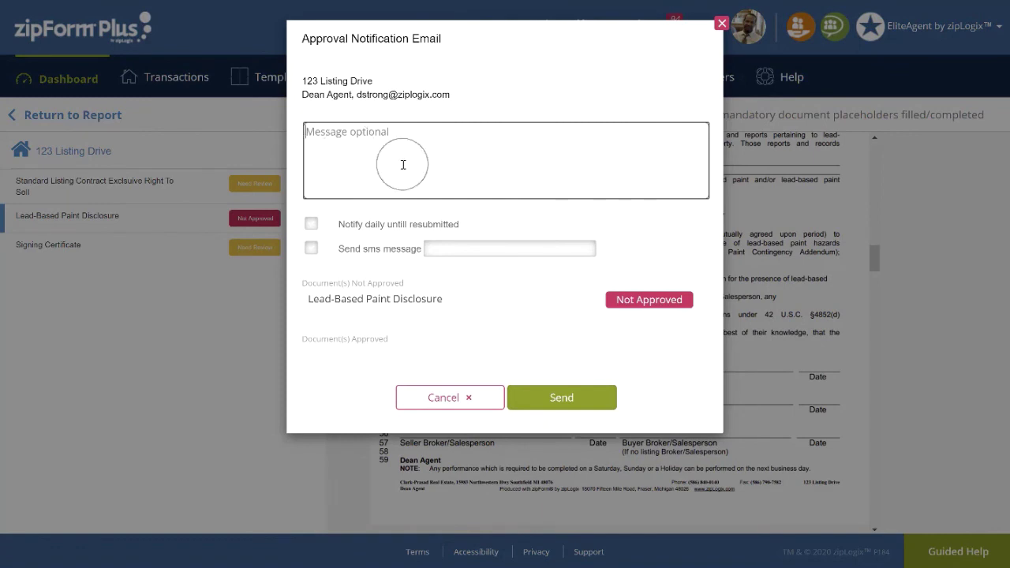
pyautogui.click(312, 225)
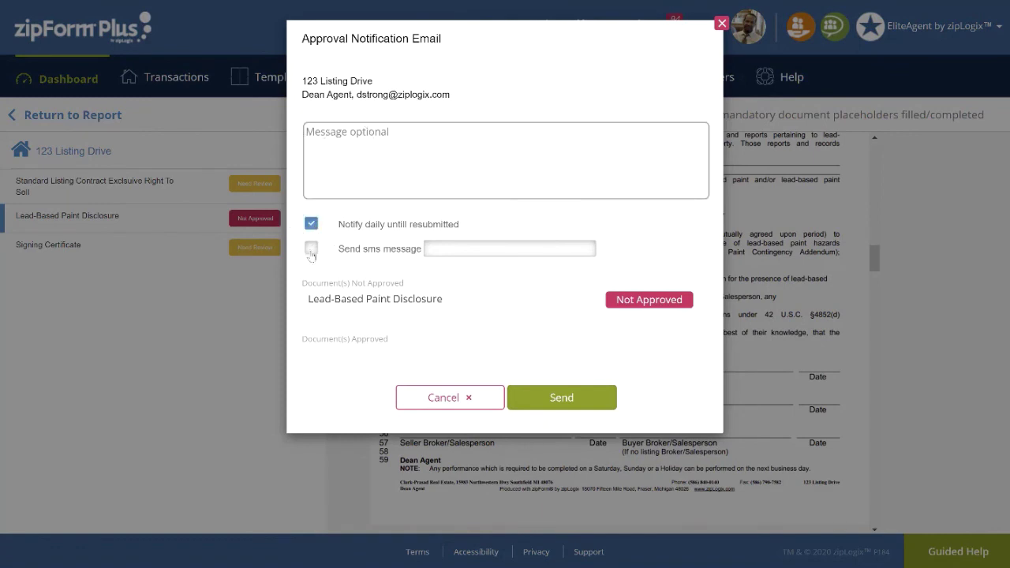
pyautogui.click(312, 250)
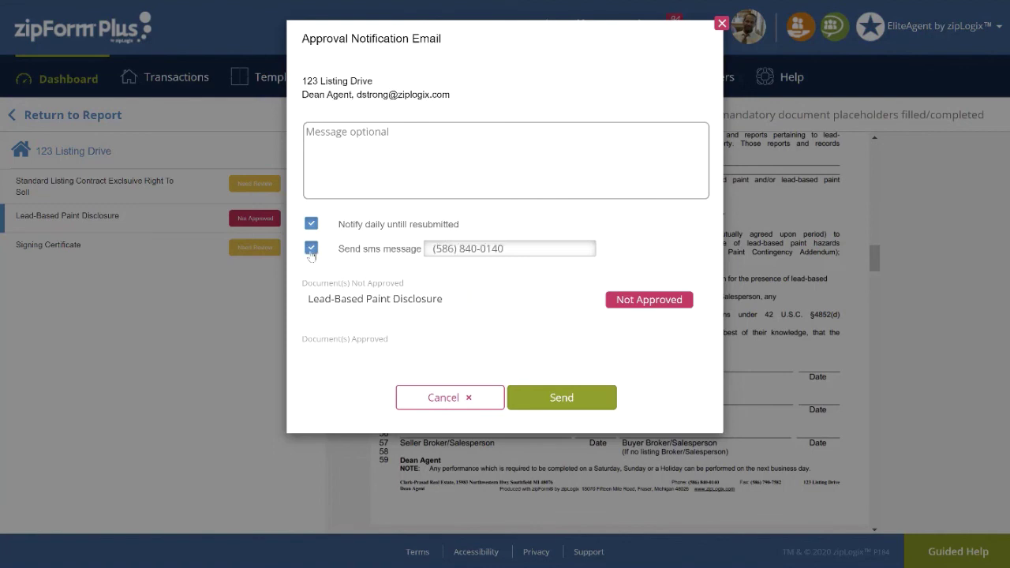
pyautogui.click(559, 395)
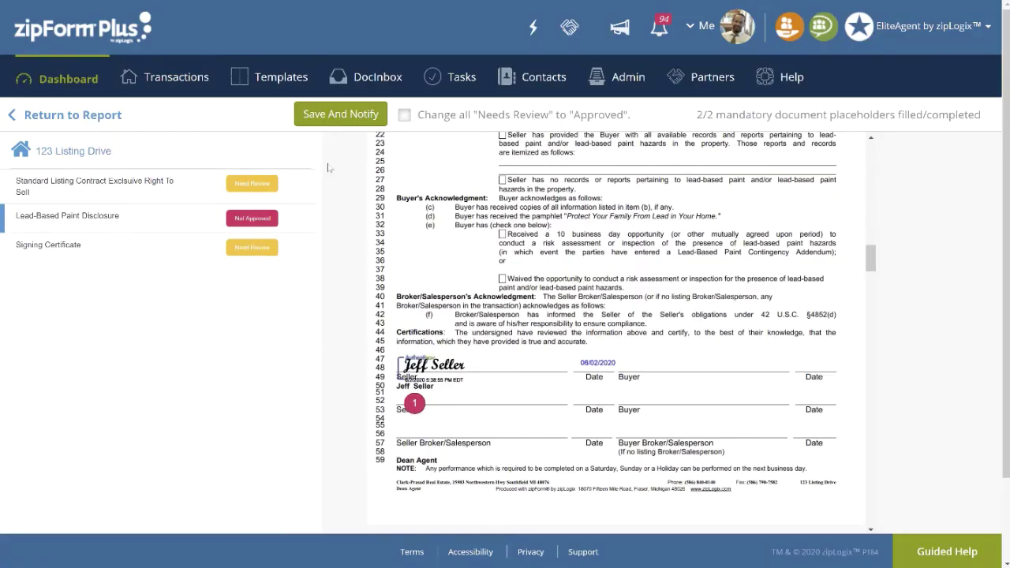
# - Stamp the Standard Listing Contract and the Signing Certificate as Approved
pyautogui.click(252, 184)
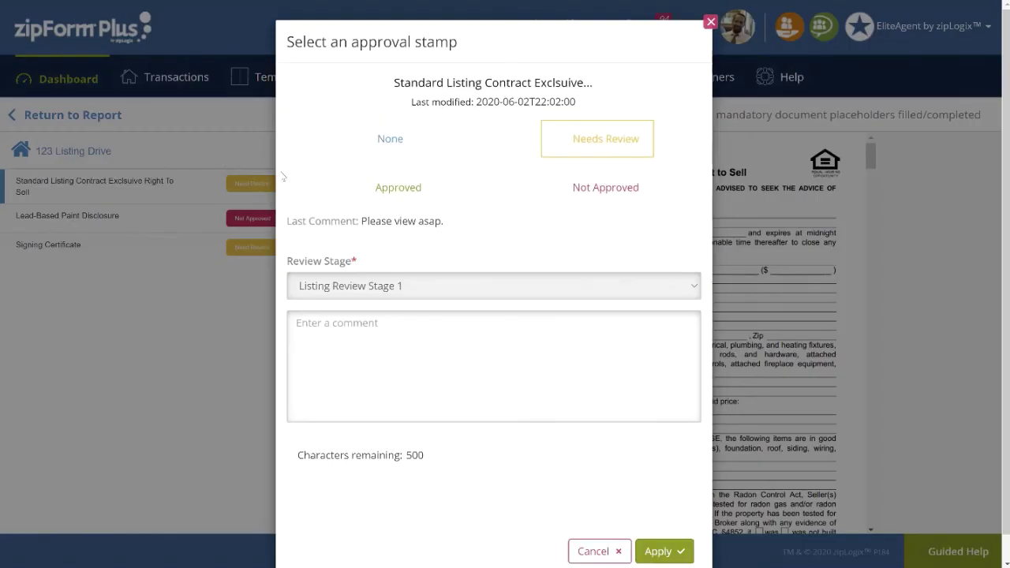
pyautogui.click(399, 195)
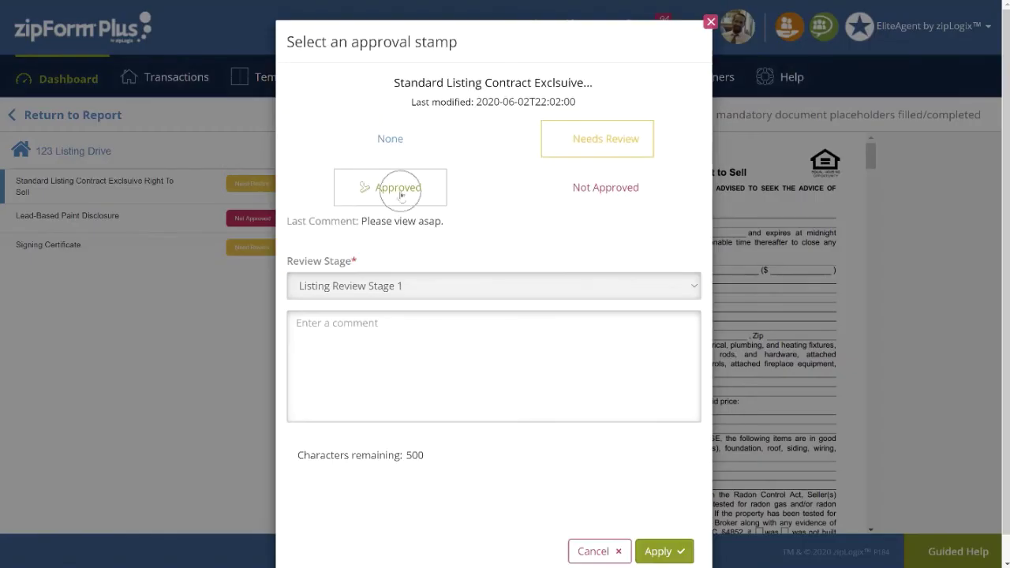
pyautogui.click(663, 551)
pyautogui.click(254, 248)
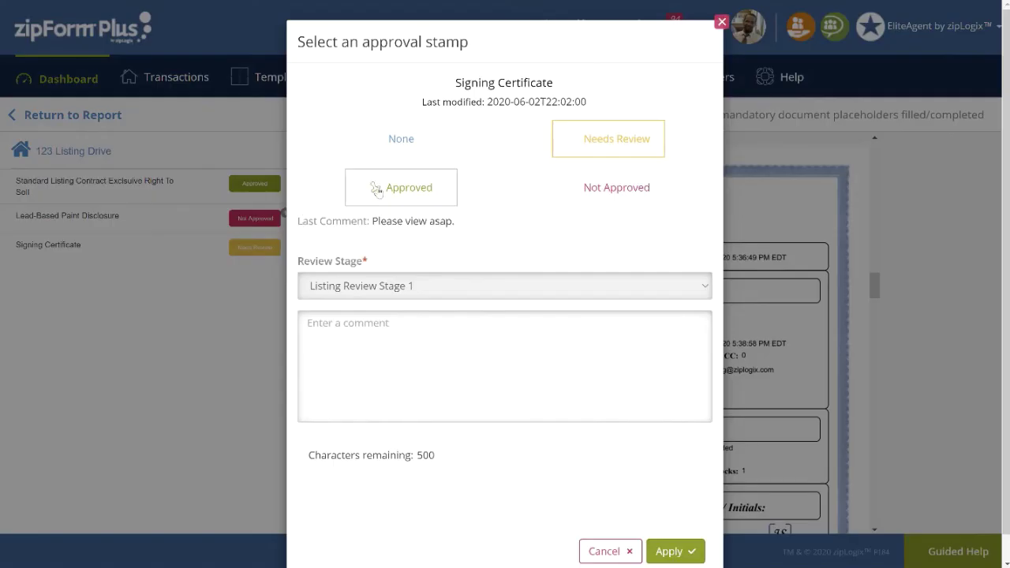
pyautogui.click(377, 191)
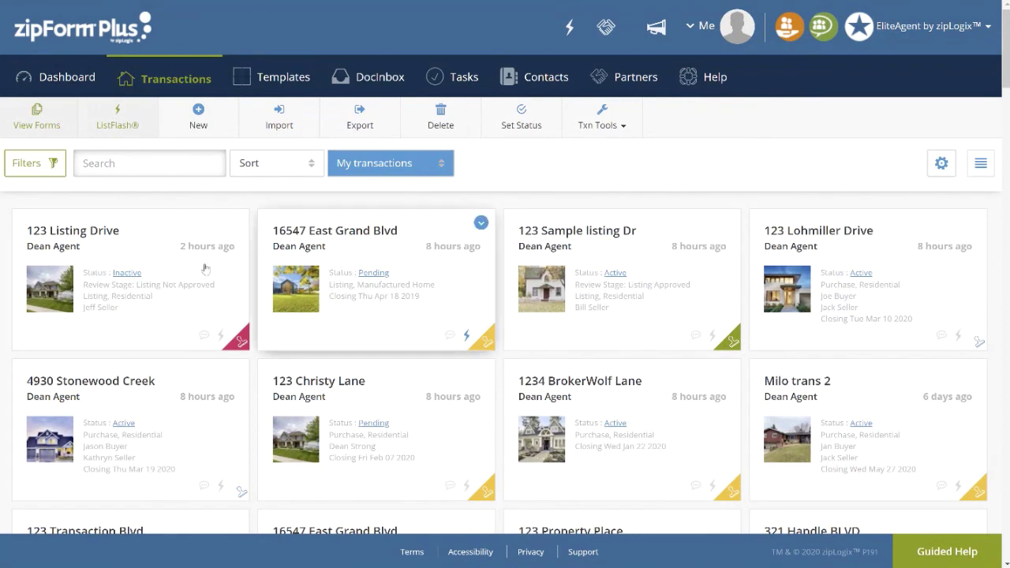
# - Open the 123 Listing Drive transaction and its corrected Lead-Based Paint Disclosure
pyautogui.click(142, 262)
pyautogui.click(161, 288)
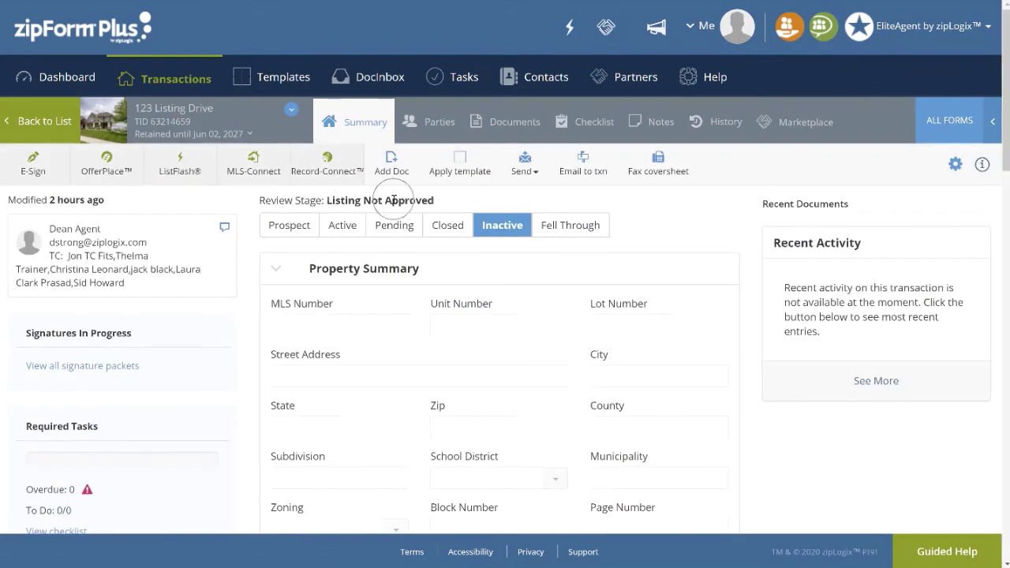
pyautogui.click(423, 200)
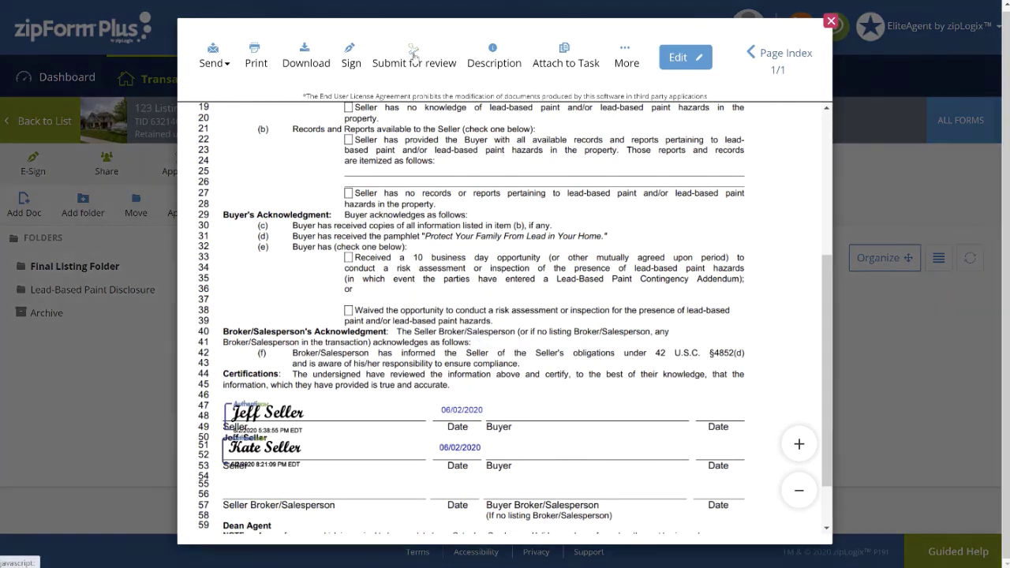
# - Submit the disclosure for review with the Needs Review stamp applied
pyautogui.click(412, 52)
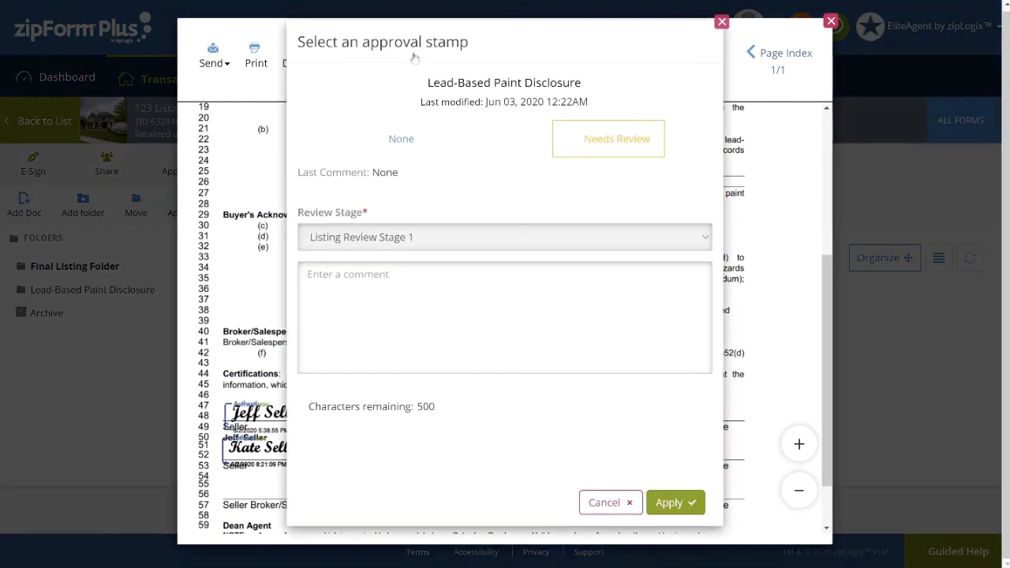
pyautogui.click(554, 148)
pyautogui.click(671, 503)
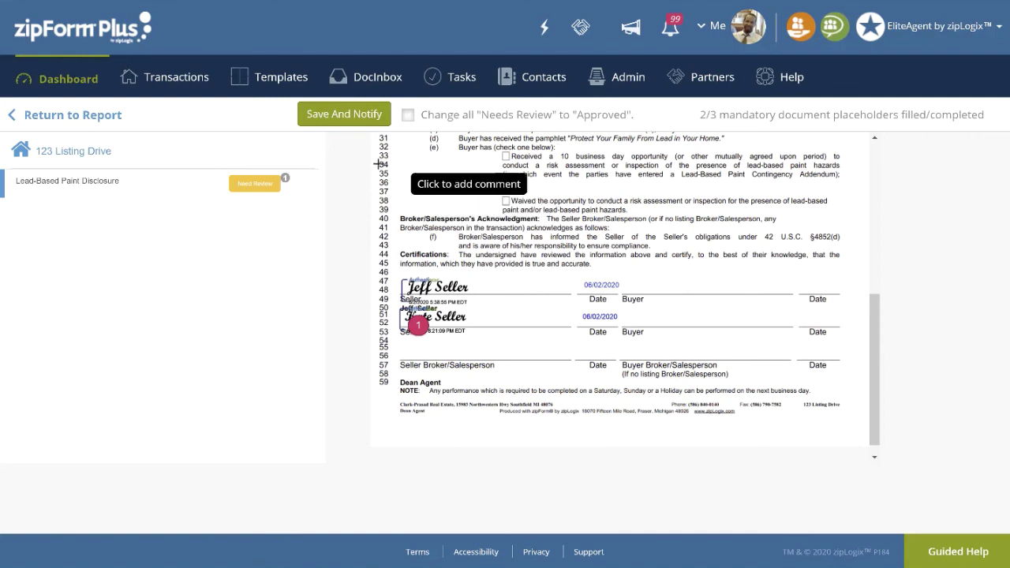
# - In Rapid Review, change all Needs Review documents to Approved, save, and send the notification
pyautogui.click(408, 116)
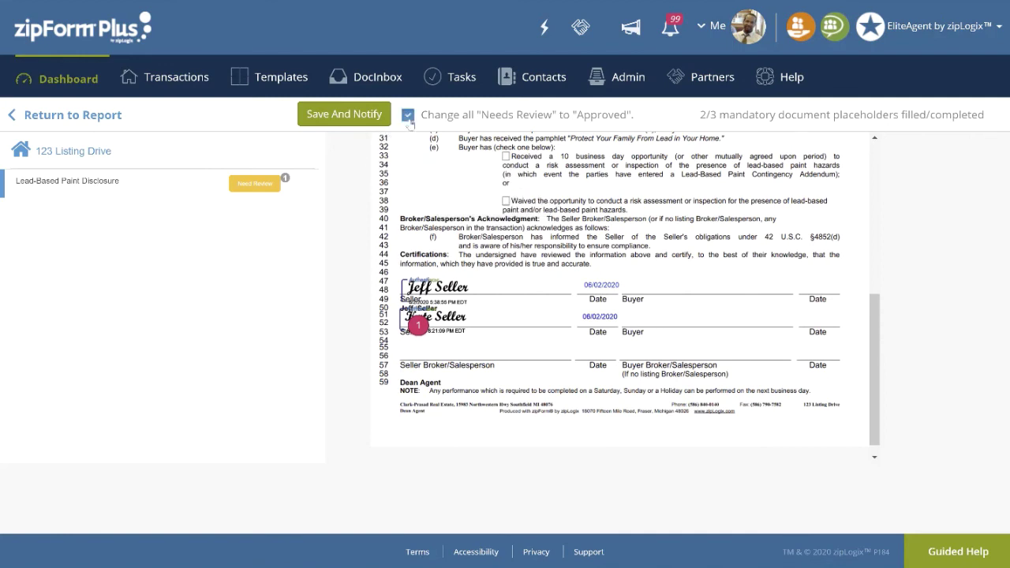
pyautogui.click(363, 117)
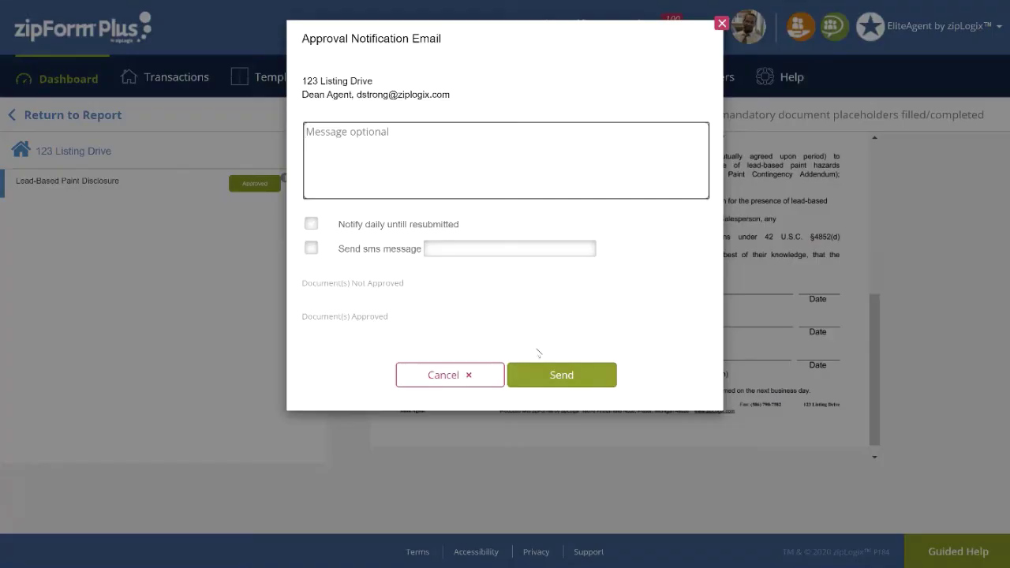
pyautogui.click(547, 373)
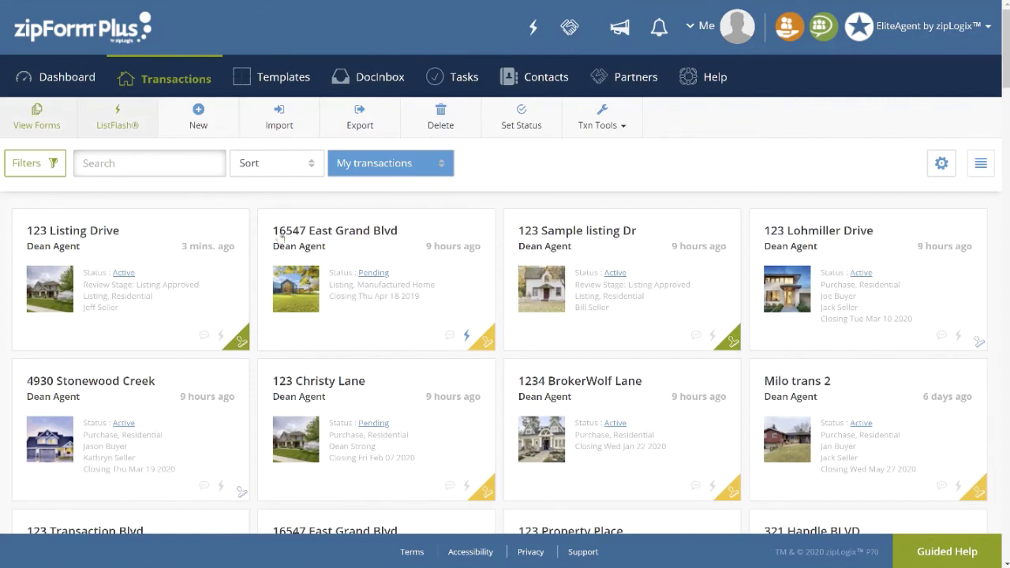
# - Open the 123 Listing Drive transaction's Summary and view its Documents tab
pyautogui.click(158, 293)
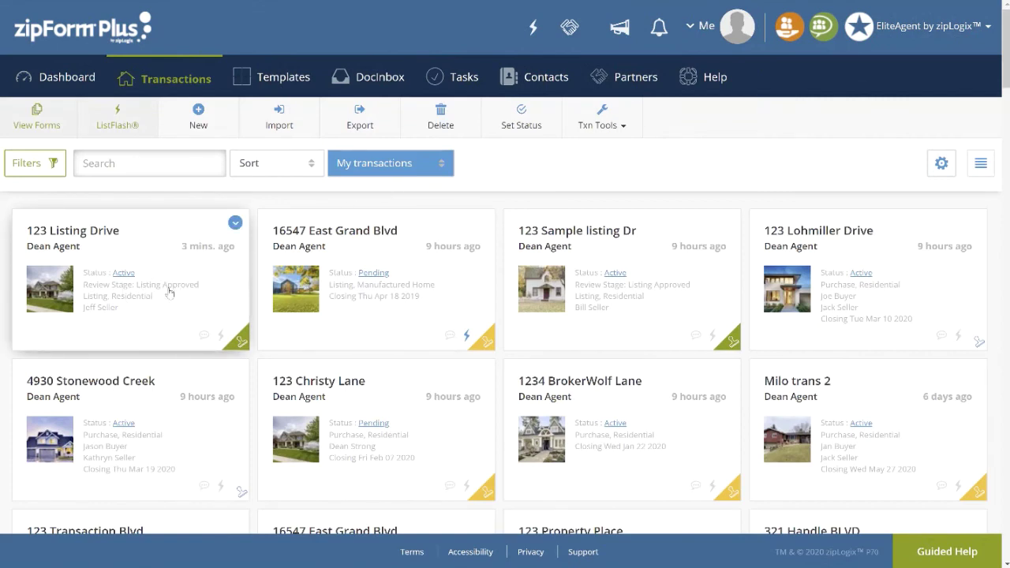
pyautogui.click(167, 255)
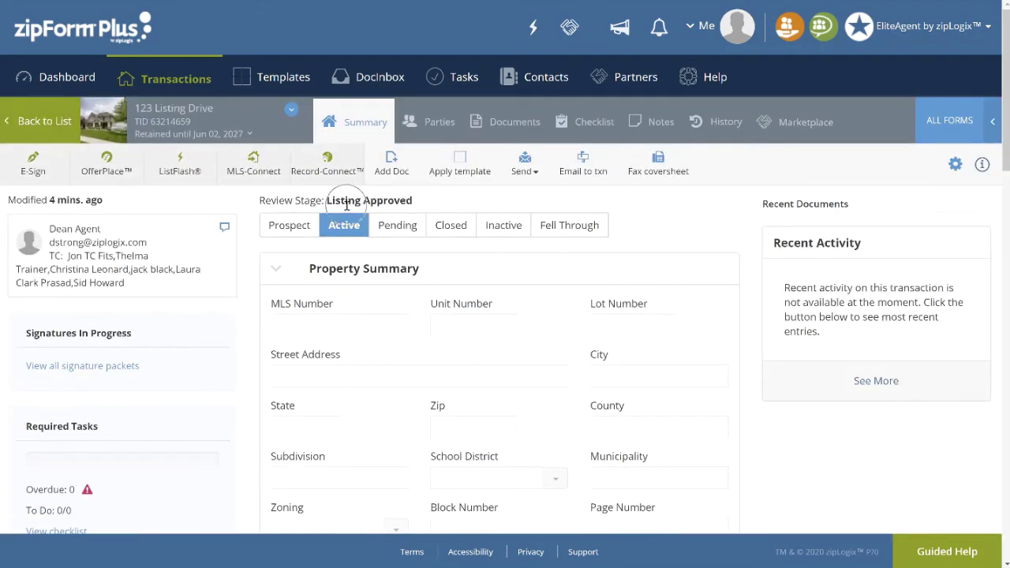
pyautogui.click(513, 122)
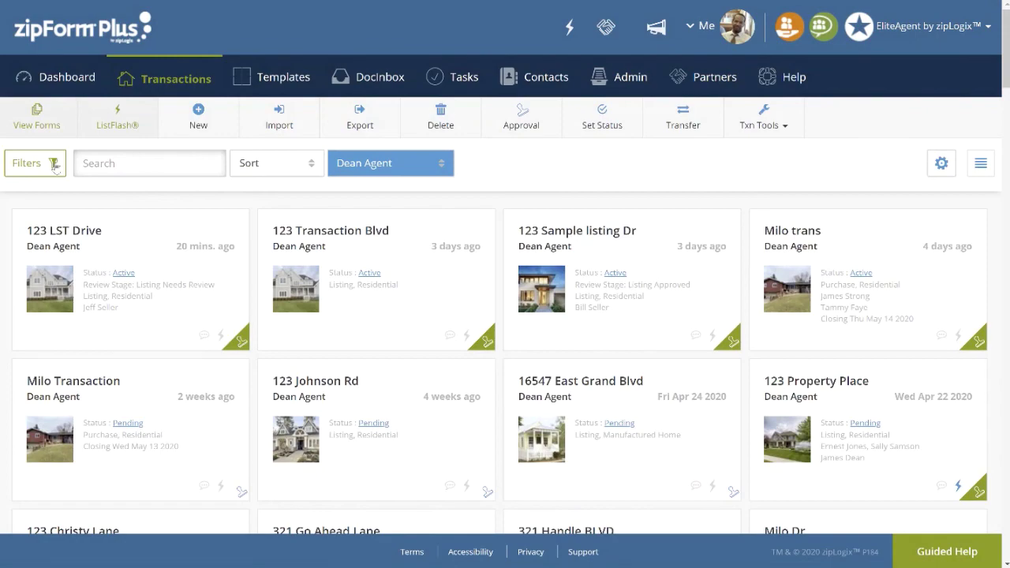
# - Show the Status, Transaction Type, Property Type and Review Stage filters on the Transactions page
pyautogui.click(55, 163)
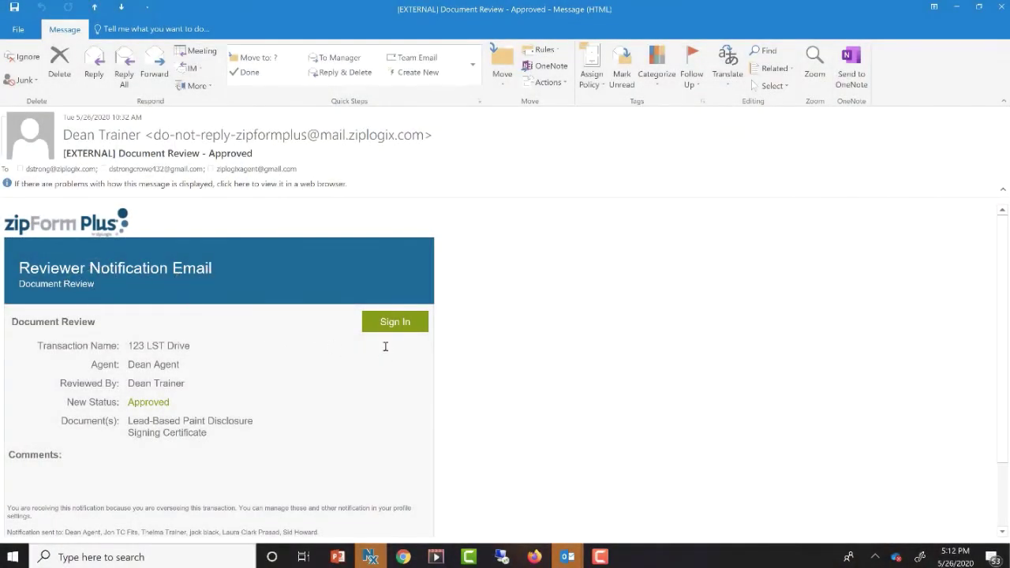
# - Follow the Sign In link in the Document Review - Approved email
pyautogui.click(394, 324)
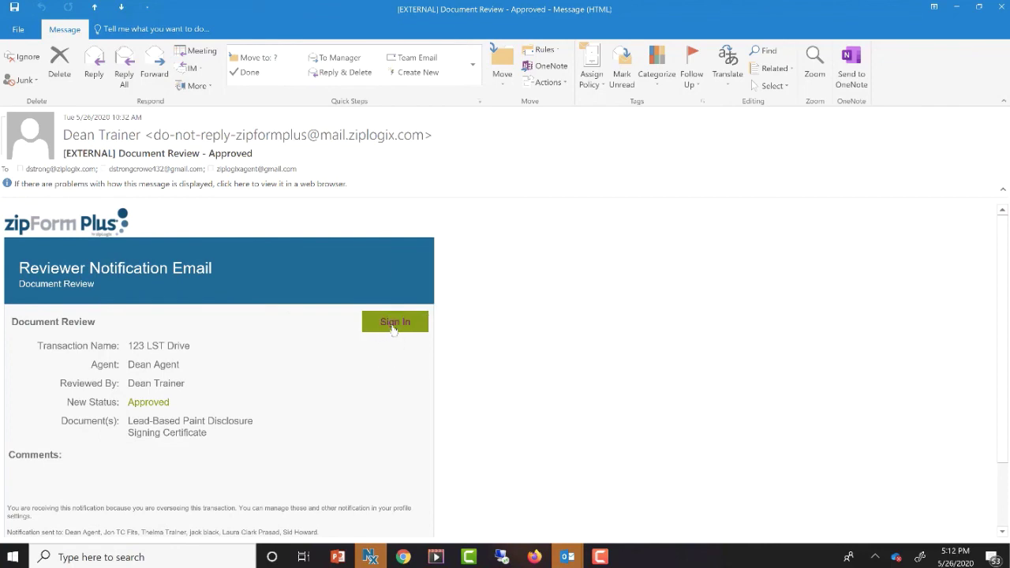